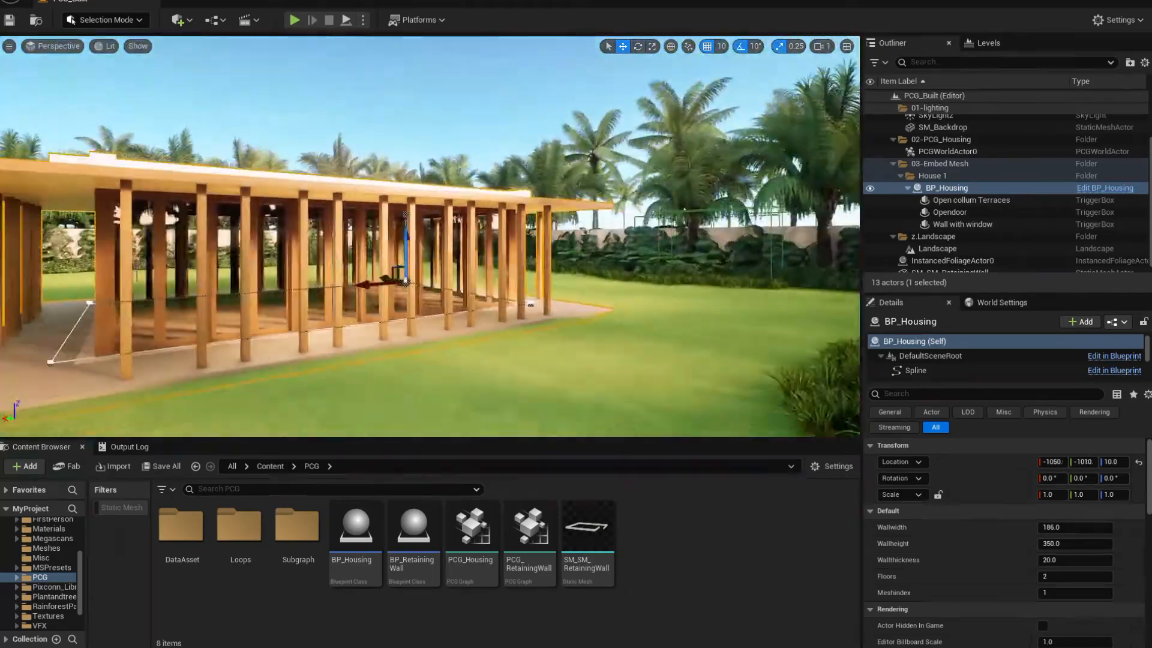
Step: Resize the Open collum Terraces2 trigger box along its Y axis to fit the side terrace of the house
right_drag(744, 204, 729, 231)
click(744, 223)
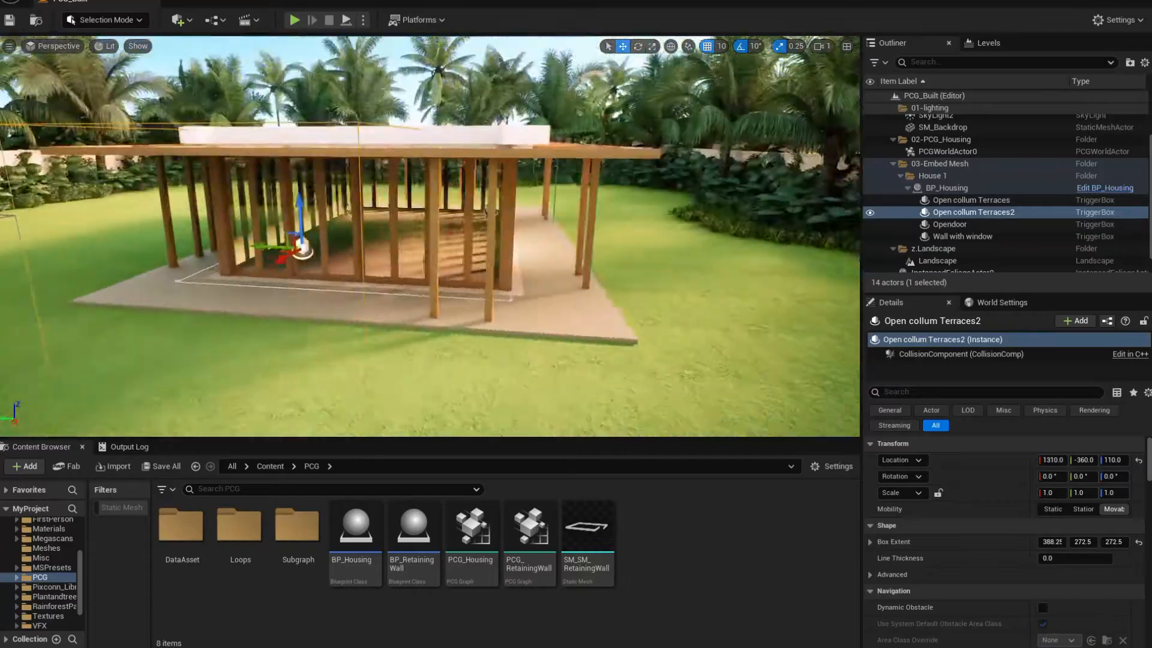
right_drag(384, 252, 420, 249)
key(r)
drag(282, 252, 259, 252)
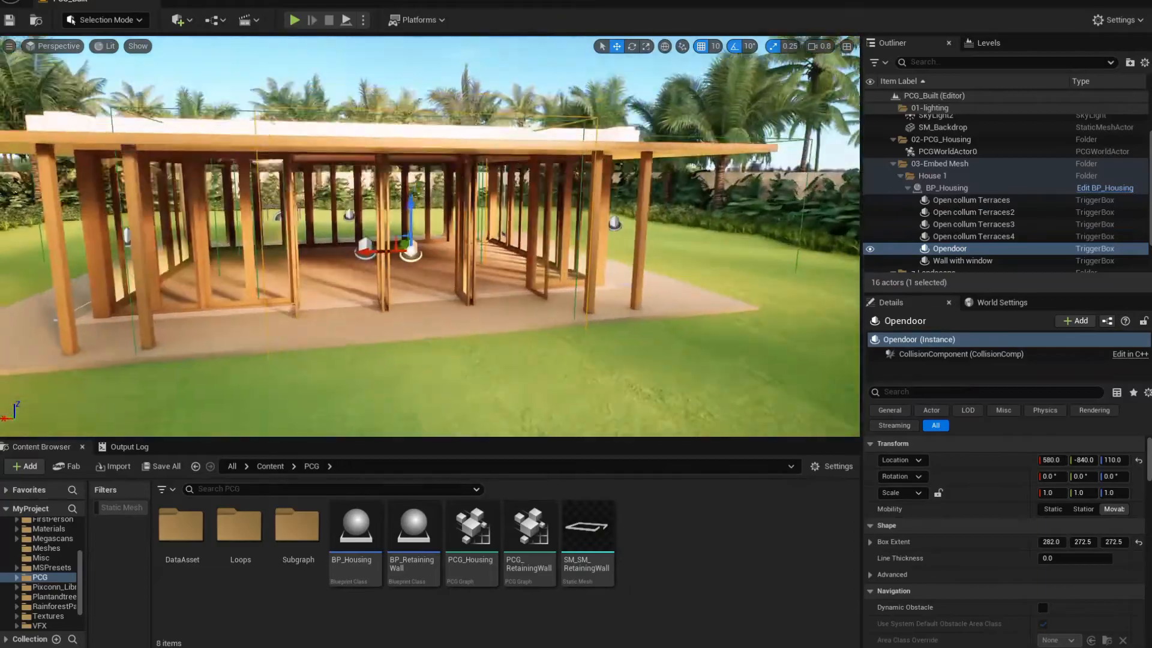
Step: Shrink the Opendoor trigger box to an X extent of 202, reposition it along the facade, and focus on the Wall with window trigger box
key(r)
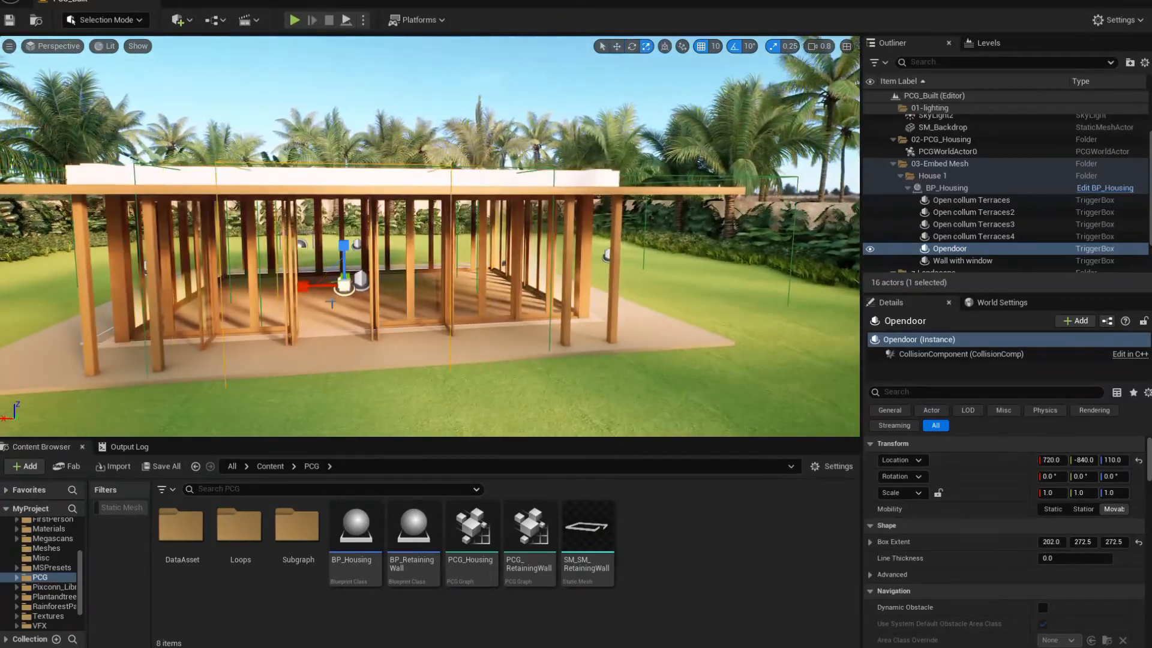
key(w)
drag(314, 286, 348, 286)
right_drag(372, 282, 516, 288)
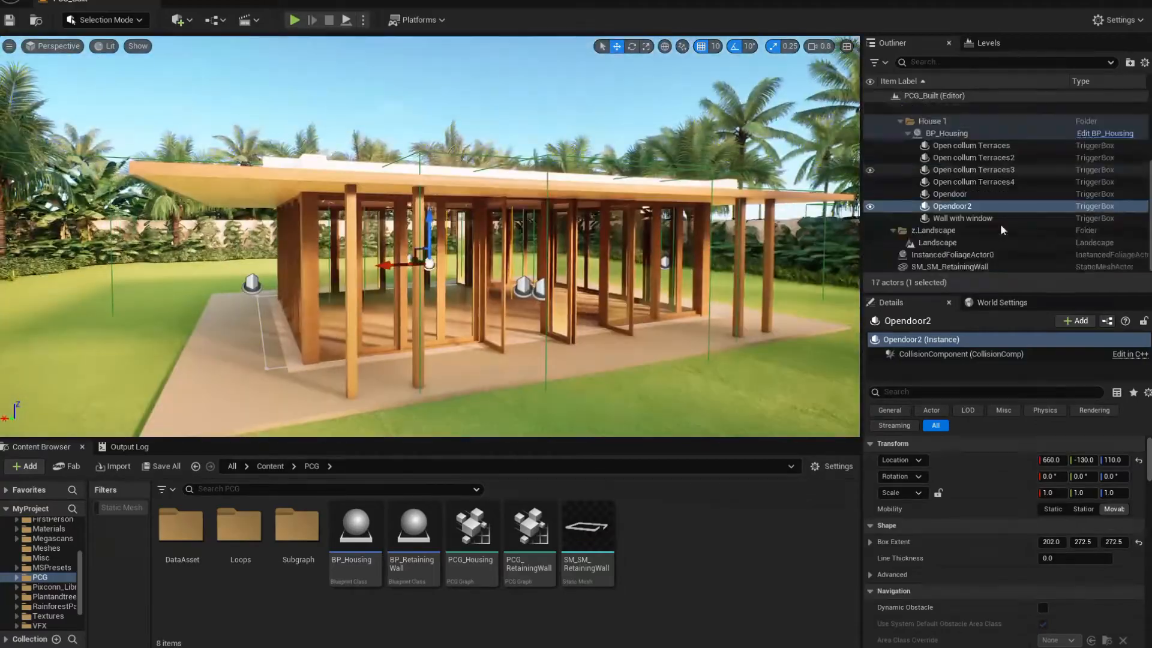
double_click(1000, 219)
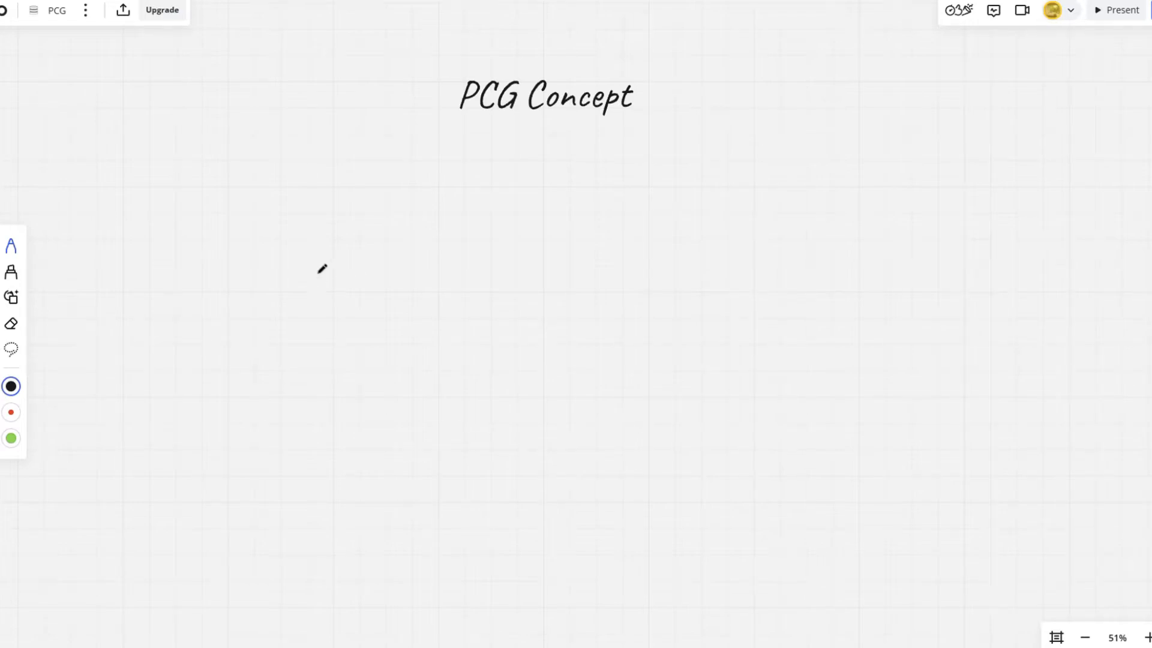
Step: On the Miro board, draw a horizontal baseline under the PCG Concept title and four rough shapes above it
drag(298, 283, 783, 285)
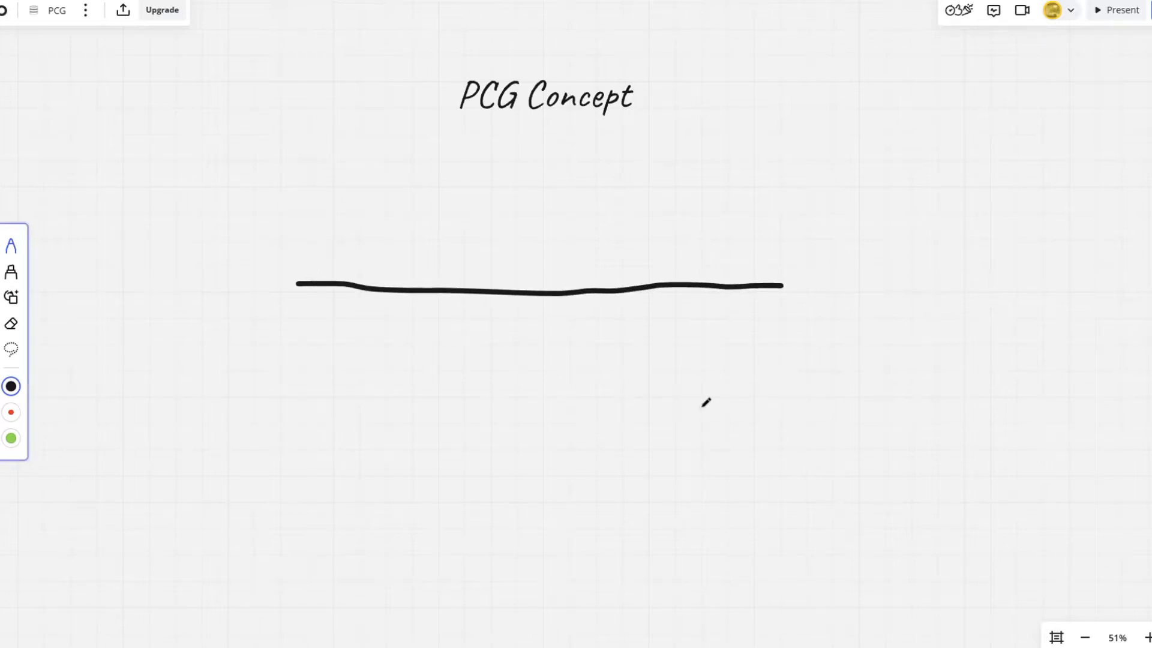
drag(328, 176, 340, 257)
mouse_move(330, 182)
mouse_down()
mouse_move(399, 226)
mouse_move(340, 238)
mouse_up()
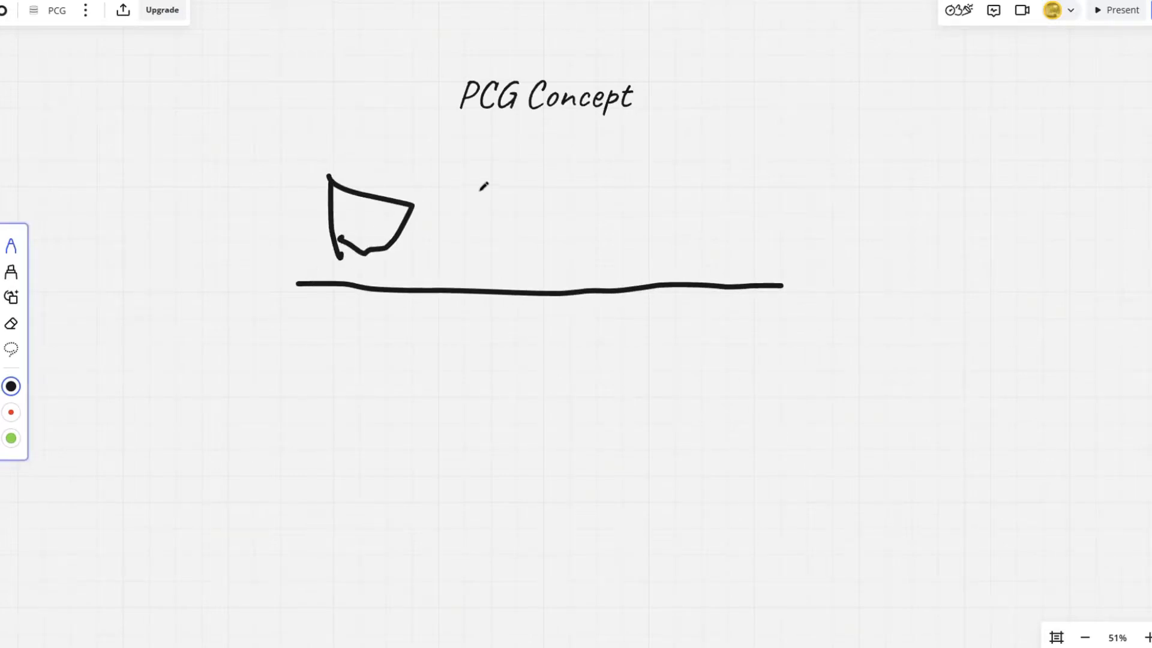
drag(478, 191, 469, 189)
mouse_move(564, 271)
mouse_down()
mouse_move(559, 204)
mouse_move(561, 261)
mouse_up()
mouse_move(676, 204)
mouse_down()
mouse_move(684, 279)
mouse_move(726, 265)
mouse_move(669, 268)
mouse_up()
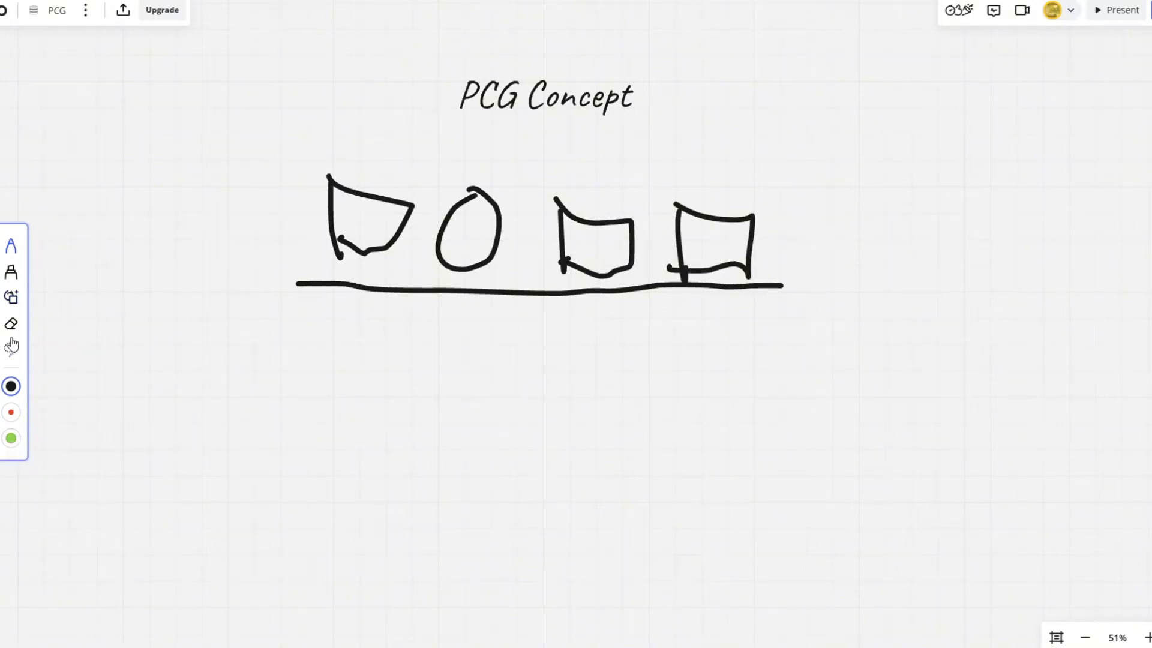
Step: Erase the four shapes above the baseline and return to the pen
click(10, 323)
mouse_move(299, 192)
mouse_down()
mouse_move(367, 258)
mouse_move(612, 237)
mouse_move(761, 249)
mouse_up()
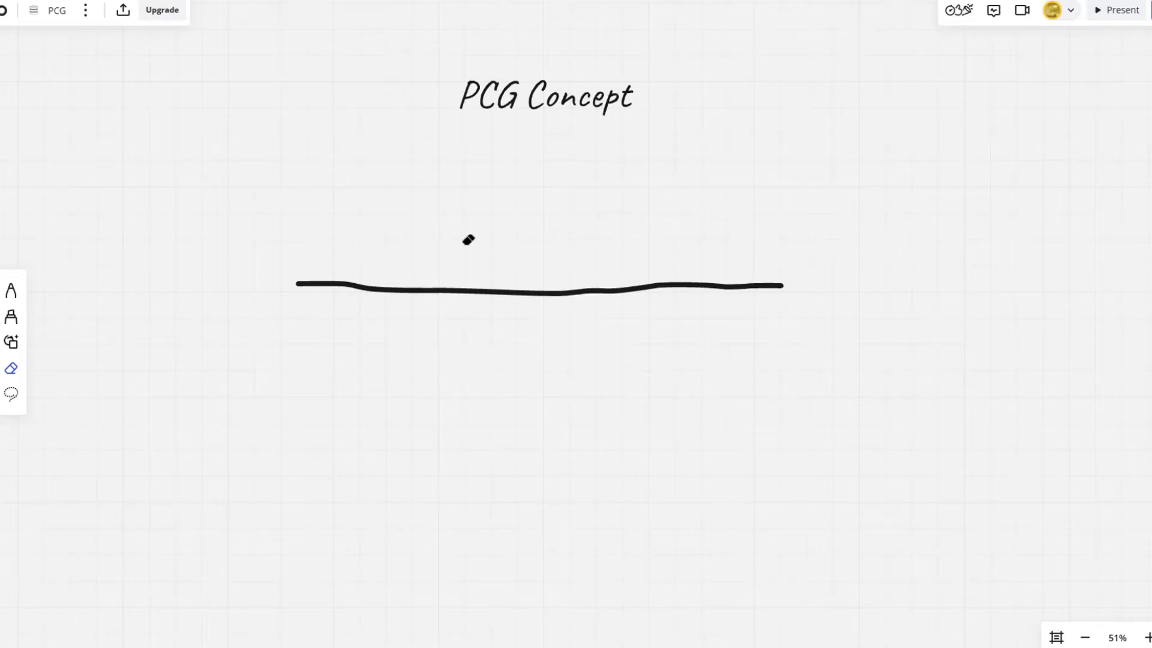
click(11, 291)
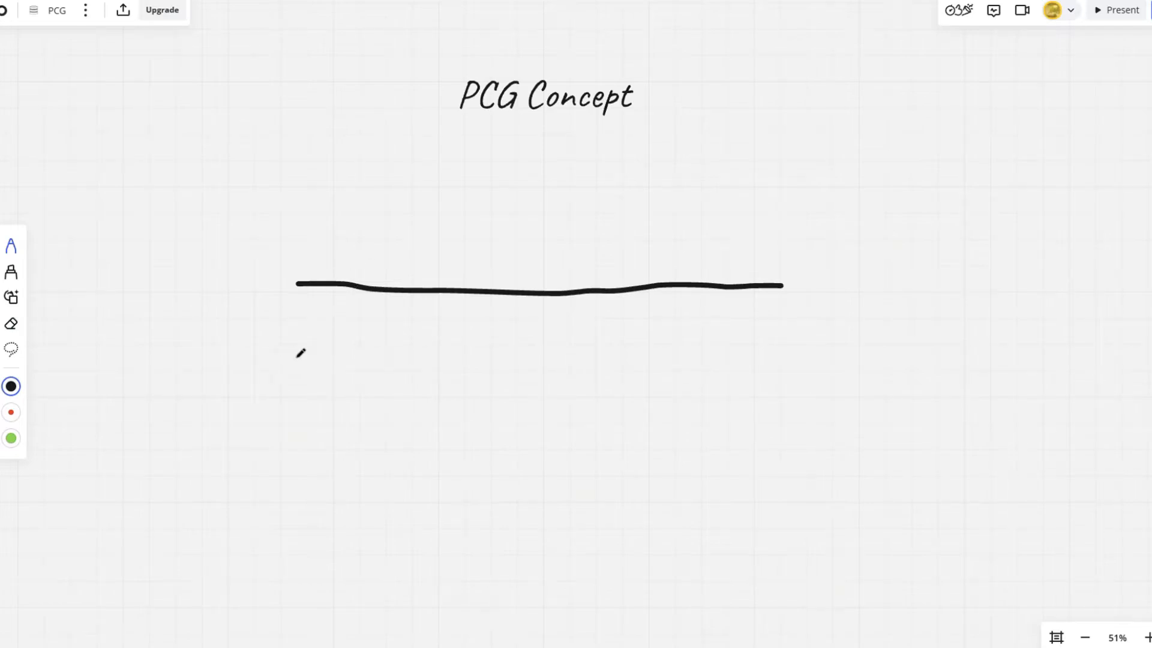
Step: Draw a row of six dashes below the baseline with a stroke linking it to the line, and erase these marks
drag(295, 358, 758, 352)
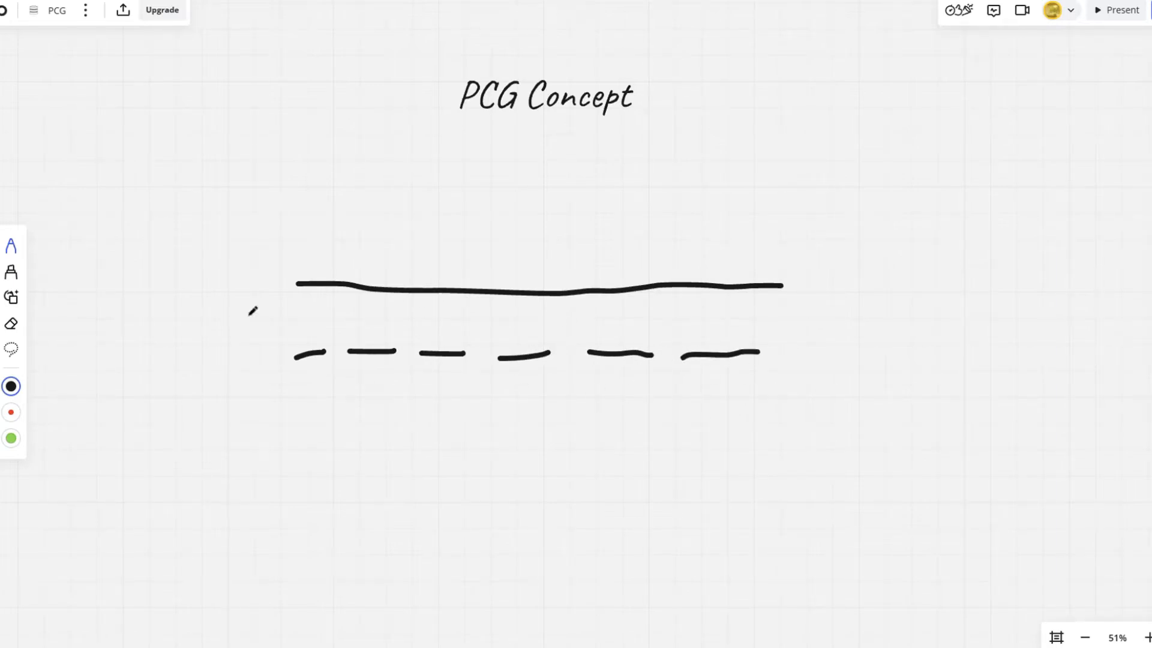
drag(256, 344, 296, 281)
mouse_move(252, 262)
mouse_down()
mouse_move(297, 280)
mouse_move(273, 307)
mouse_move(269, 260)
mouse_move(329, 352)
mouse_move(780, 347)
mouse_move(414, 349)
mouse_up()
click(11, 323)
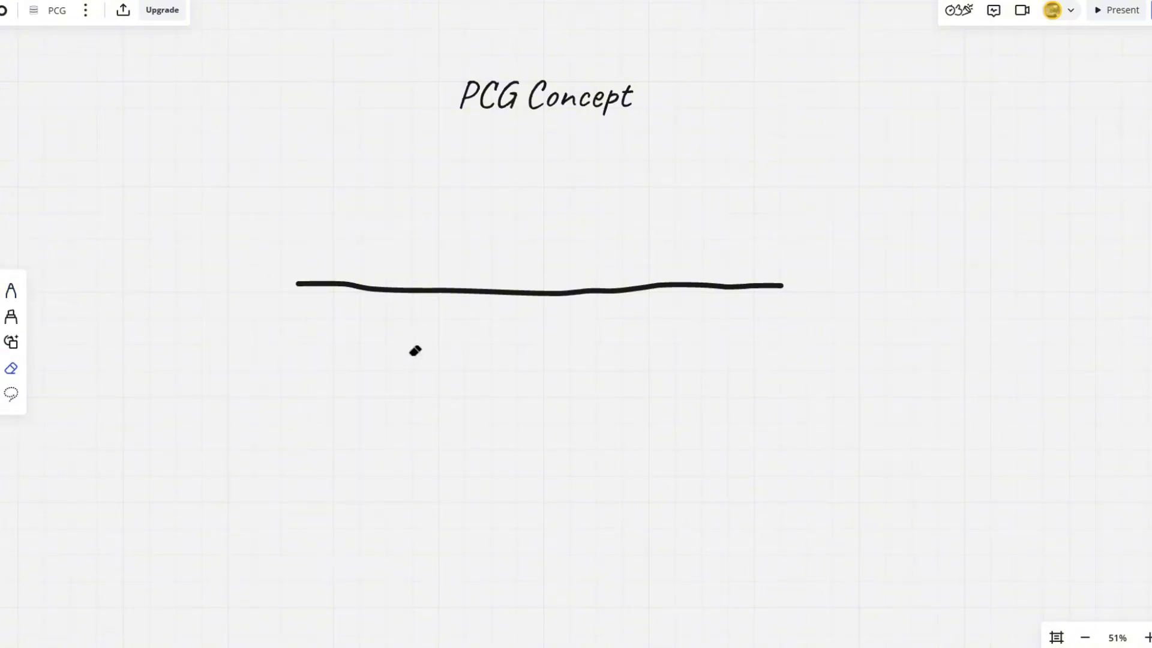
Step: Draw four separate boxes in a row across the baseline
click(11, 291)
drag(330, 259, 338, 319)
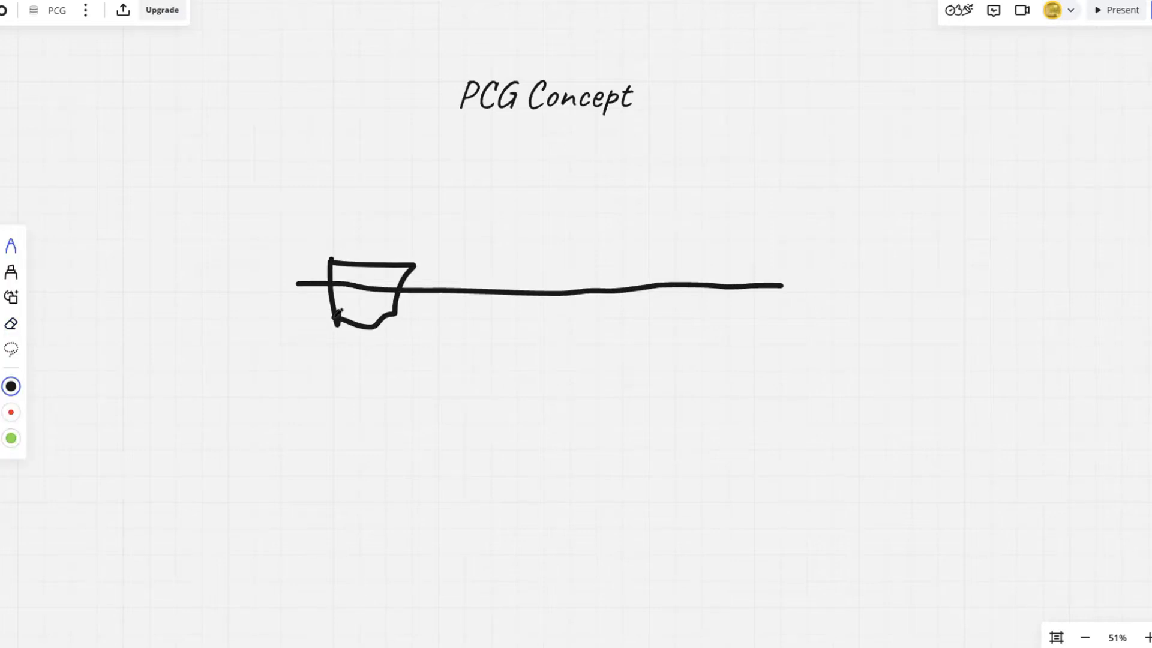
drag(432, 258, 452, 324)
mouse_move(441, 264)
mouse_down()
mouse_move(472, 267)
mouse_move(522, 333)
mouse_up()
drag(452, 322, 522, 332)
mouse_move(556, 273)
mouse_down()
mouse_move(558, 334)
mouse_move(639, 329)
mouse_move(566, 338)
mouse_up()
drag(662, 264, 666, 321)
mouse_move(664, 265)
mouse_down()
mouse_move(694, 259)
mouse_move(663, 324)
mouse_up()
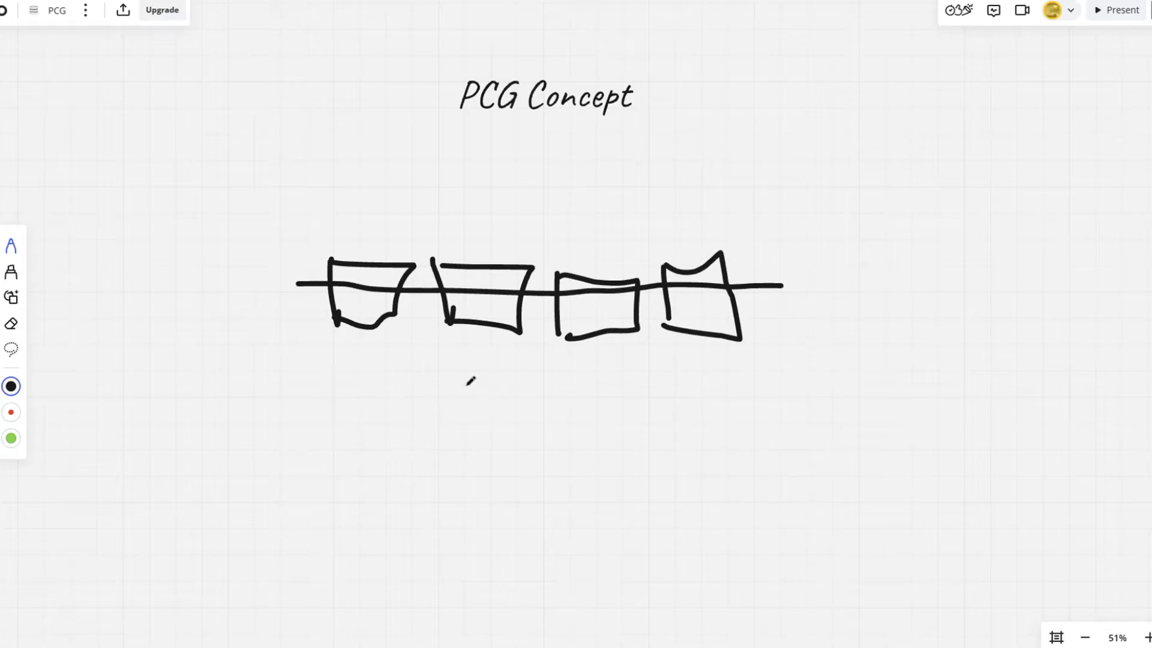
Step: Draw a box with a double door below the row, circle it, and point an arrow from it to the first box
mouse_move(539, 408)
mouse_down()
mouse_move(541, 489)
mouse_move(619, 410)
mouse_move(525, 483)
mouse_up()
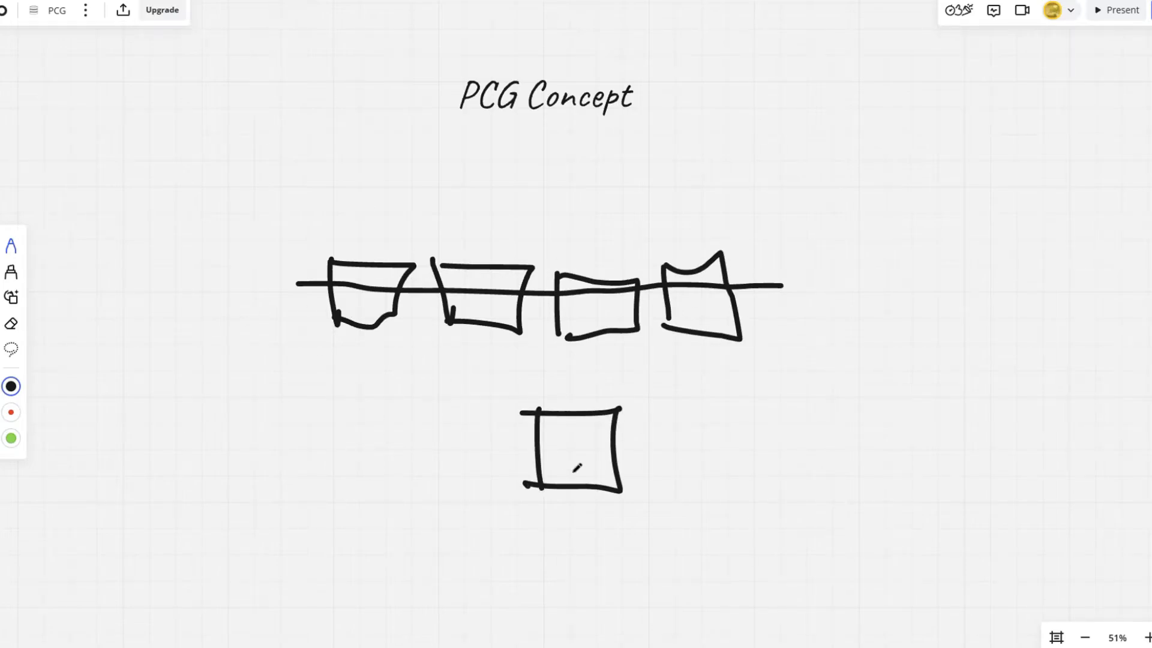
mouse_move(557, 432)
mouse_down()
mouse_move(561, 480)
mouse_move(596, 492)
mouse_move(579, 495)
mouse_up()
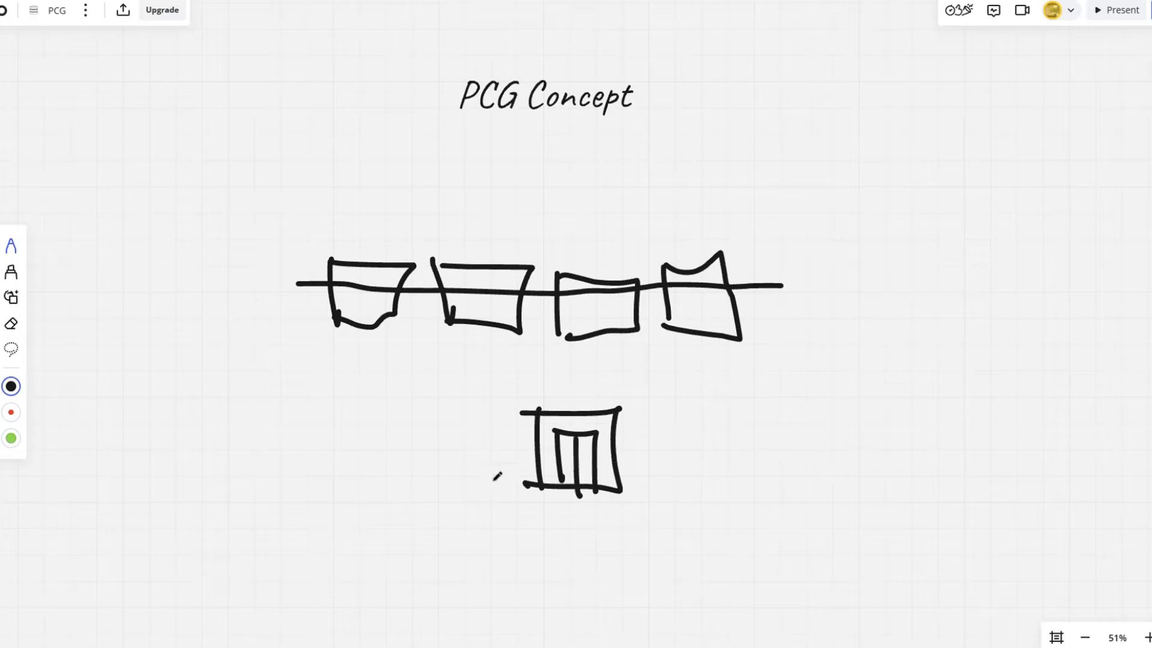
mouse_move(612, 377)
mouse_down()
mouse_move(592, 369)
mouse_move(598, 387)
mouse_up()
drag(469, 446, 378, 324)
mouse_move(346, 359)
mouse_down()
mouse_move(376, 326)
mouse_move(417, 360)
mouse_up()
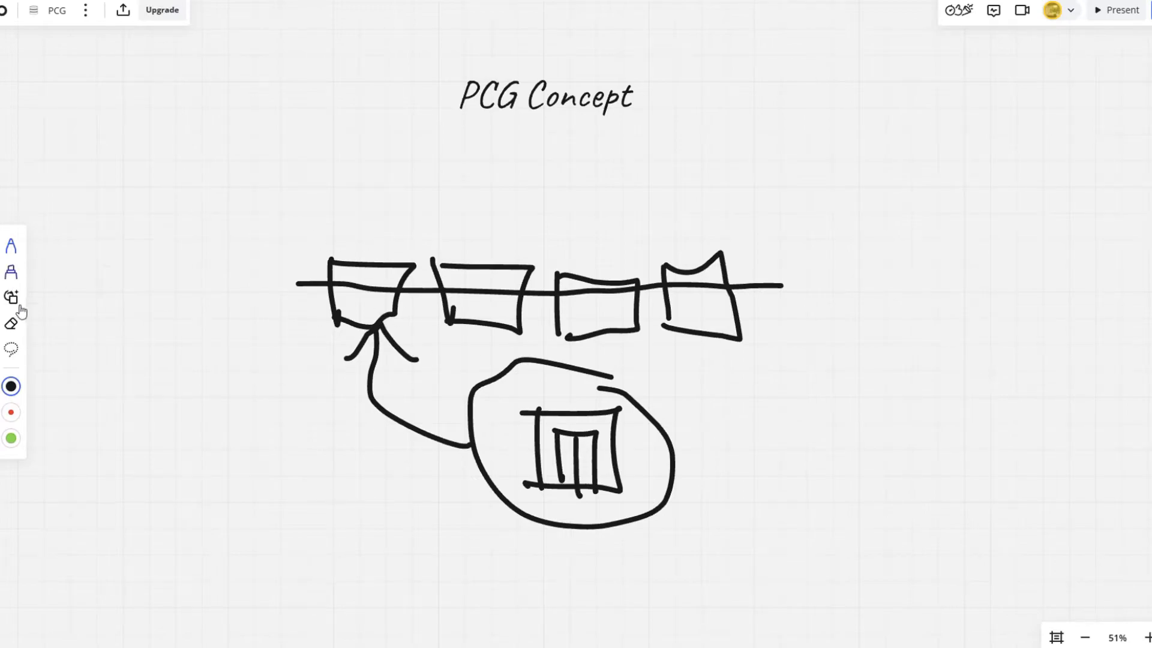
Step: Erase the whole sketch below the PCG Concept title and return to the pen
click(10, 324)
mouse_move(672, 276)
mouse_down()
mouse_move(384, 279)
mouse_move(375, 263)
mouse_move(465, 277)
mouse_move(532, 445)
mouse_move(560, 476)
mouse_up()
click(10, 291)
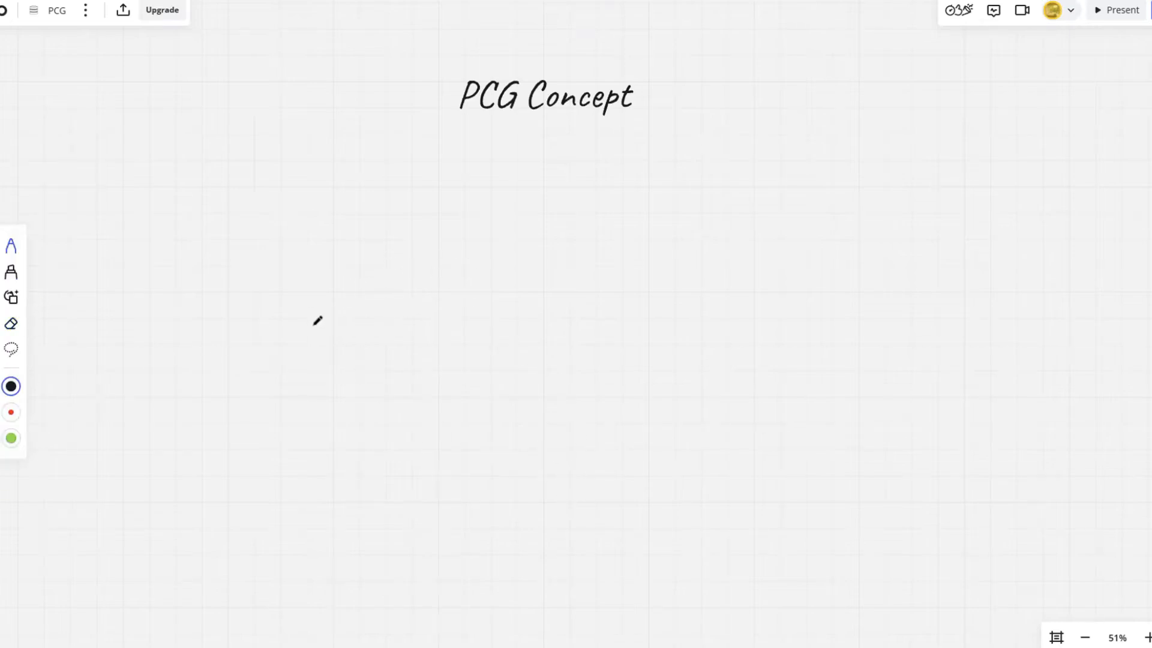
Step: Draw a baseline carrying three adjoining boxes with double doors, followed by an arrow pointing right
drag(312, 326, 768, 328)
mouse_move(338, 238)
mouse_down()
mouse_move(341, 329)
mouse_move(434, 243)
mouse_move(430, 329)
mouse_up()
mouse_move(365, 268)
mouse_down()
mouse_move(378, 313)
mouse_move(418, 276)
mouse_move(412, 326)
mouse_move(396, 336)
mouse_up()
mouse_move(433, 244)
mouse_down()
mouse_move(493, 254)
mouse_move(514, 327)
mouse_up()
mouse_move(454, 273)
mouse_down()
mouse_move(463, 331)
mouse_move(488, 324)
mouse_move(474, 326)
mouse_up()
mouse_move(517, 252)
mouse_down()
mouse_move(582, 246)
mouse_move(582, 323)
mouse_up()
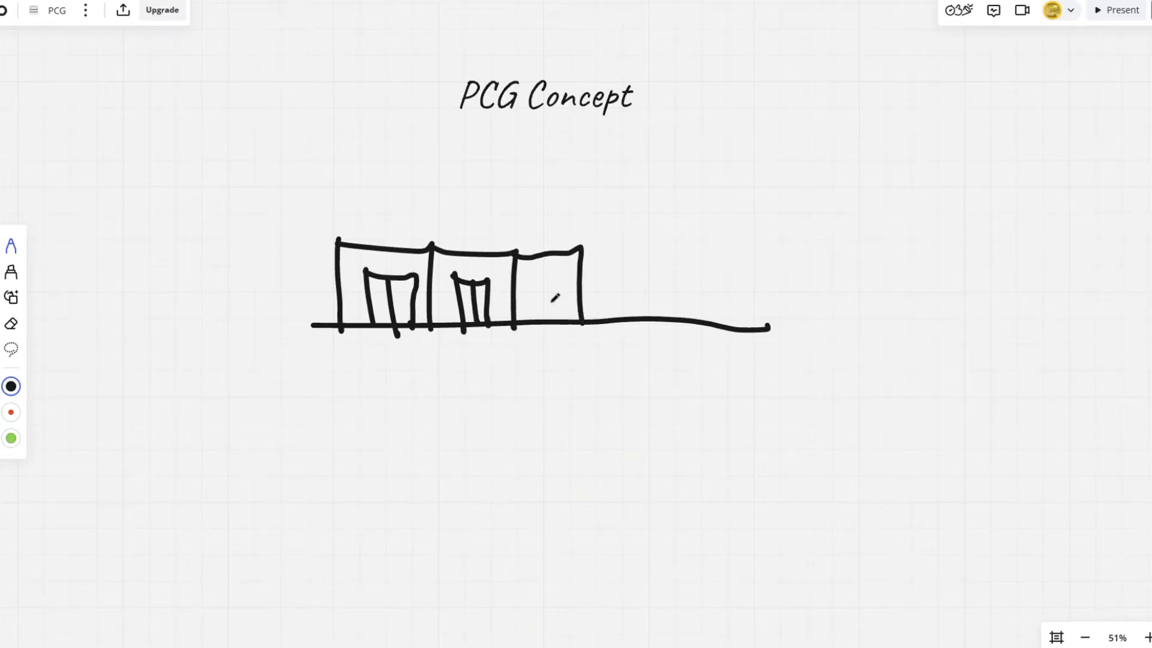
mouse_move(529, 275)
mouse_down()
mouse_move(534, 324)
mouse_move(561, 295)
mouse_move(559, 319)
mouse_up()
drag(546, 280, 550, 330)
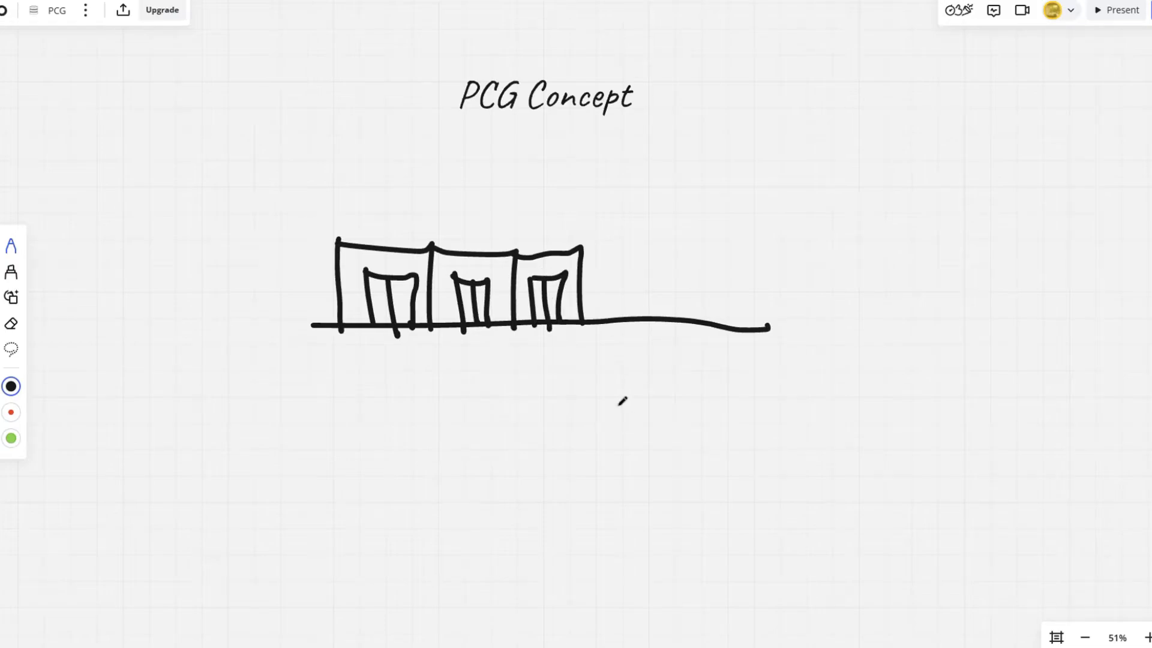
drag(601, 280, 653, 279)
mouse_move(617, 264)
mouse_down()
mouse_move(654, 279)
mouse_move(629, 304)
mouse_up()
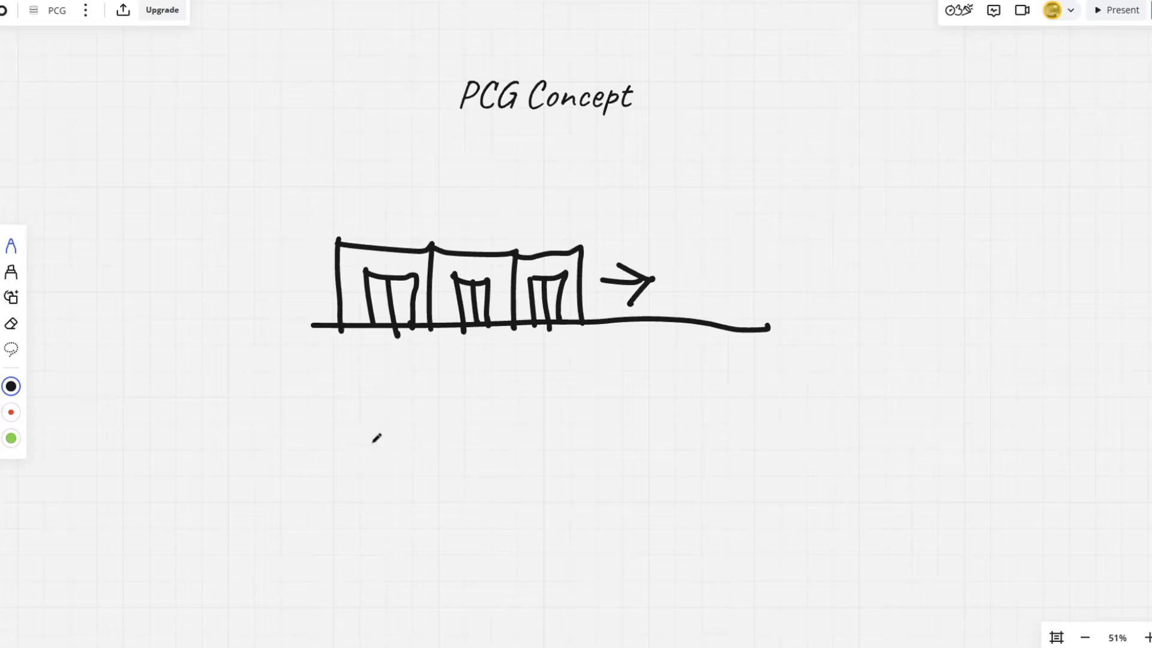
Step: Draw a small box with a 0 inside below the baseline and label it POINT
mouse_move(358, 415)
mouse_down()
mouse_move(364, 468)
mouse_move(418, 479)
mouse_move(391, 429)
mouse_up()
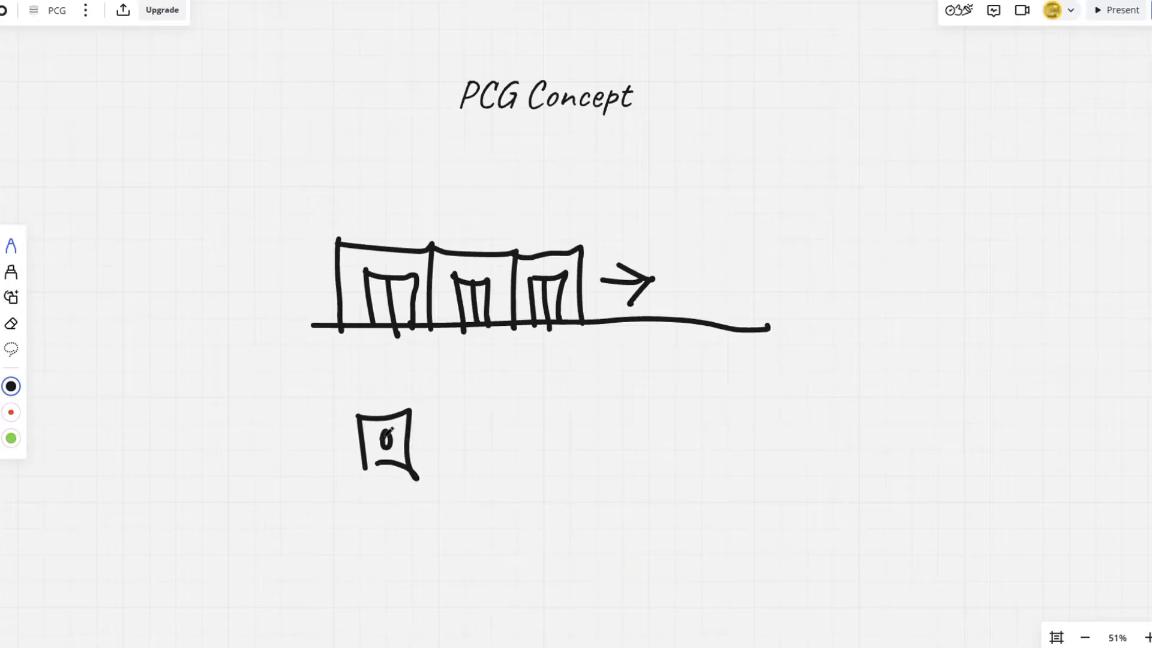
mouse_move(446, 388)
mouse_down()
mouse_move(451, 424)
mouse_move(456, 410)
mouse_up()
mouse_move(466, 388)
mouse_down()
mouse_move(486, 409)
mouse_move(532, 362)
mouse_up()
mouse_move(525, 368)
mouse_down()
mouse_move(533, 411)
mouse_move(603, 471)
mouse_up()
Step: Draw a larger box with a double door beside the point box and label it MESH
drag(590, 397, 642, 470)
mouse_move(634, 433)
mouse_down()
mouse_move(636, 487)
mouse_move(661, 437)
mouse_up()
drag(659, 438, 647, 468)
mouse_move(712, 437)
mouse_down()
mouse_move(709, 408)
mouse_move(736, 413)
mouse_move(742, 427)
mouse_up()
drag(748, 411, 797, 414)
drag(796, 377, 805, 406)
drag(787, 399, 813, 385)
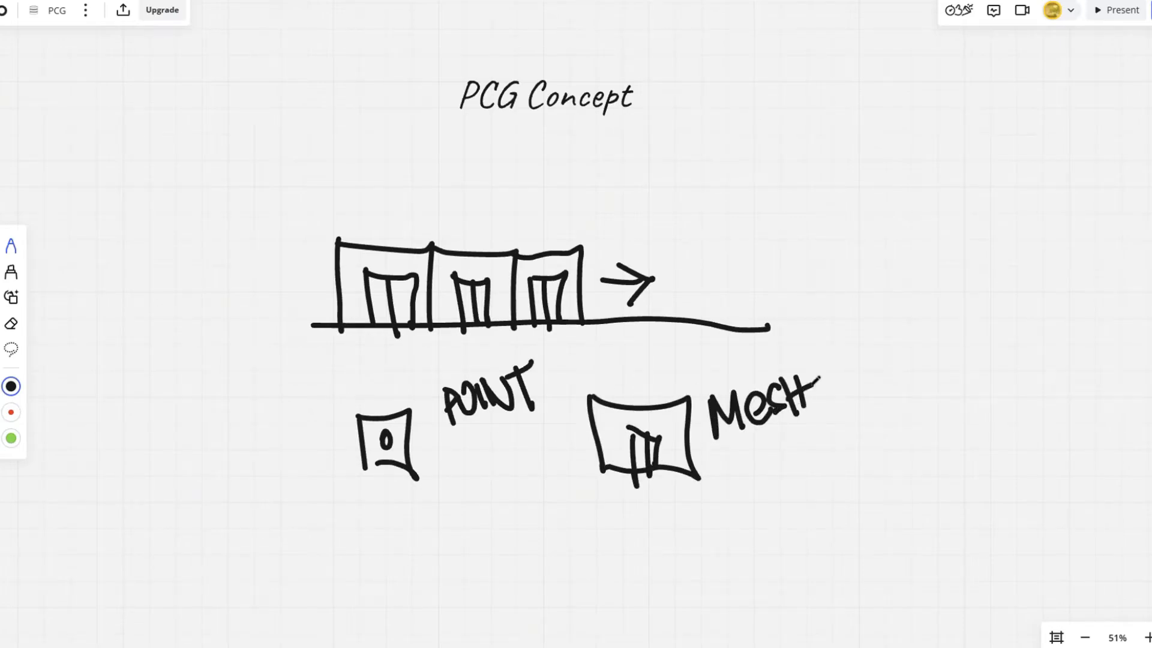
Step: Draw a plus sign between the point and mesh boxes and a curved arrow from the mesh to the point
drag(482, 445, 548, 440)
drag(520, 436, 529, 481)
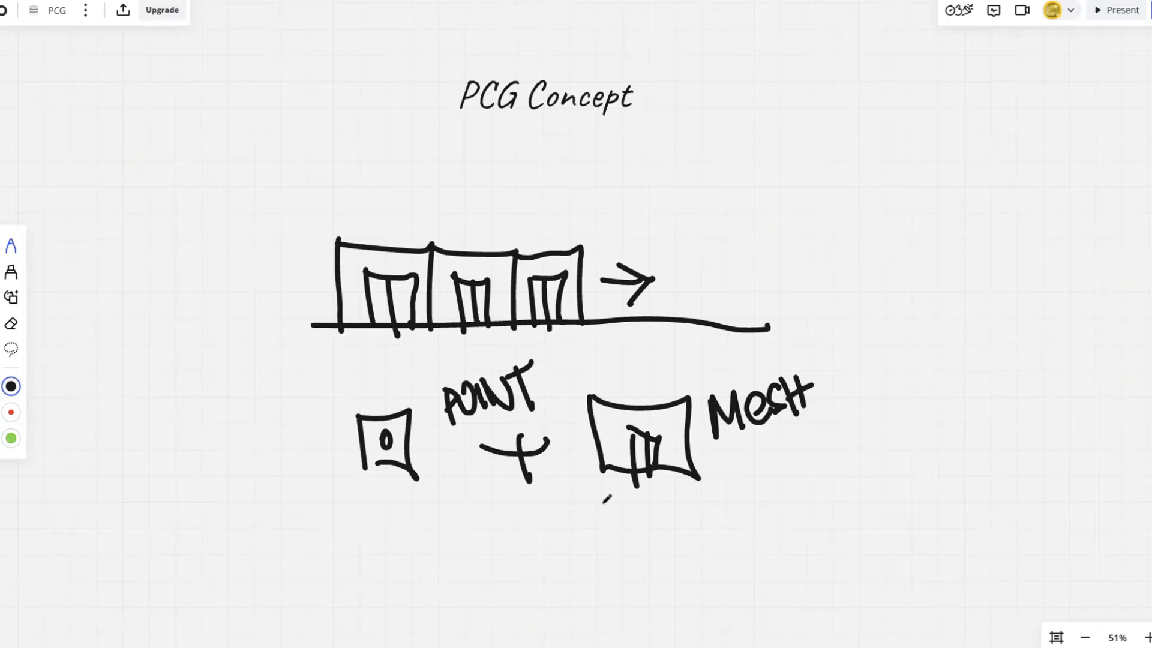
mouse_move(610, 487)
mouse_down()
mouse_move(597, 517)
mouse_move(420, 483)
mouse_move(419, 521)
mouse_move(469, 494)
mouse_up()
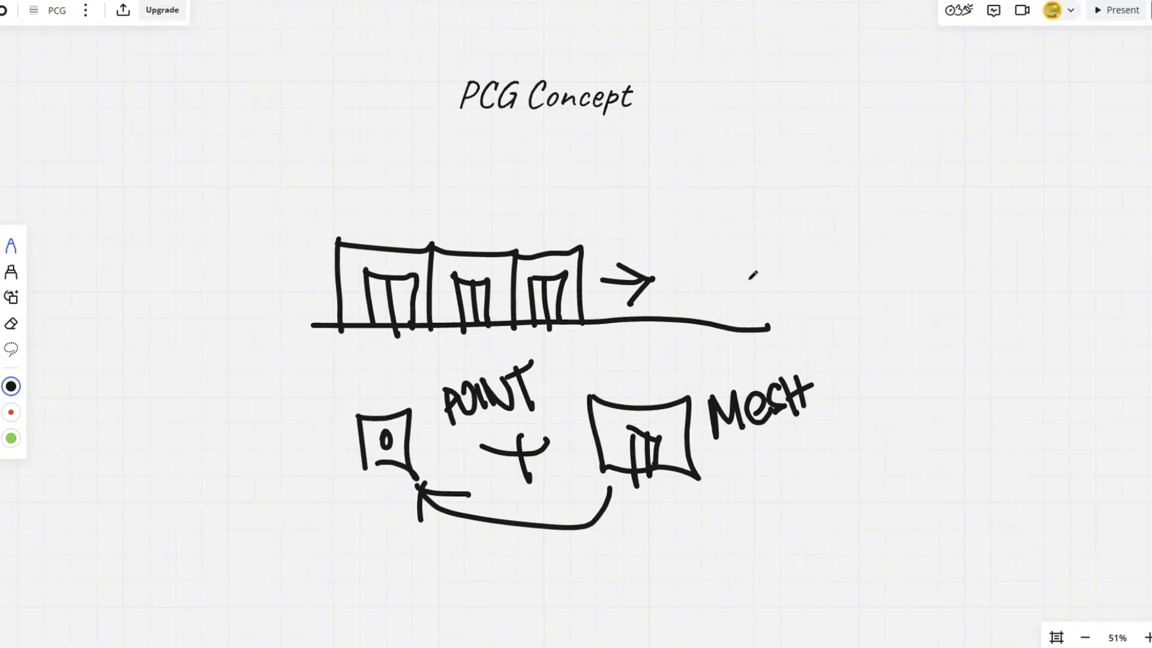
Step: Draw another box with a double door at the far end of the baseline, past the arrow
mouse_move(768, 328)
mouse_down()
mouse_move(751, 241)
mouse_move(694, 327)
mouse_up()
drag(692, 246, 766, 251)
mouse_move(709, 277)
mouse_down()
mouse_move(720, 337)
mouse_move(742, 329)
mouse_move(730, 334)
mouse_up()
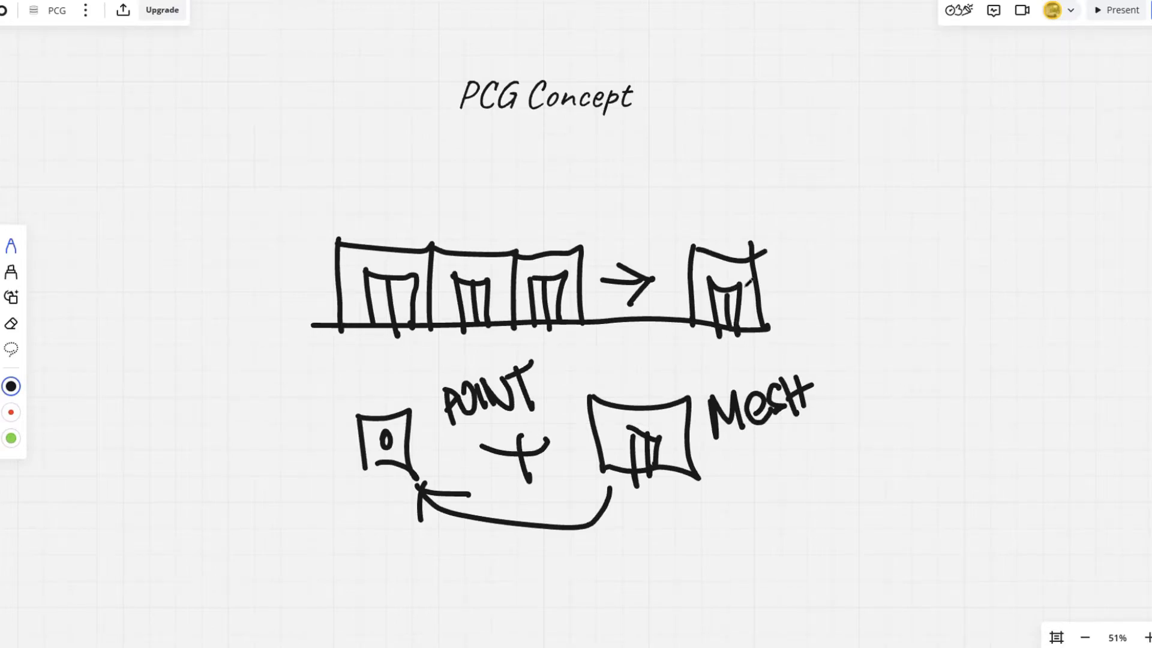
Step: Draw arrow strokes above the first boxes of the row
drag(309, 198, 399, 224)
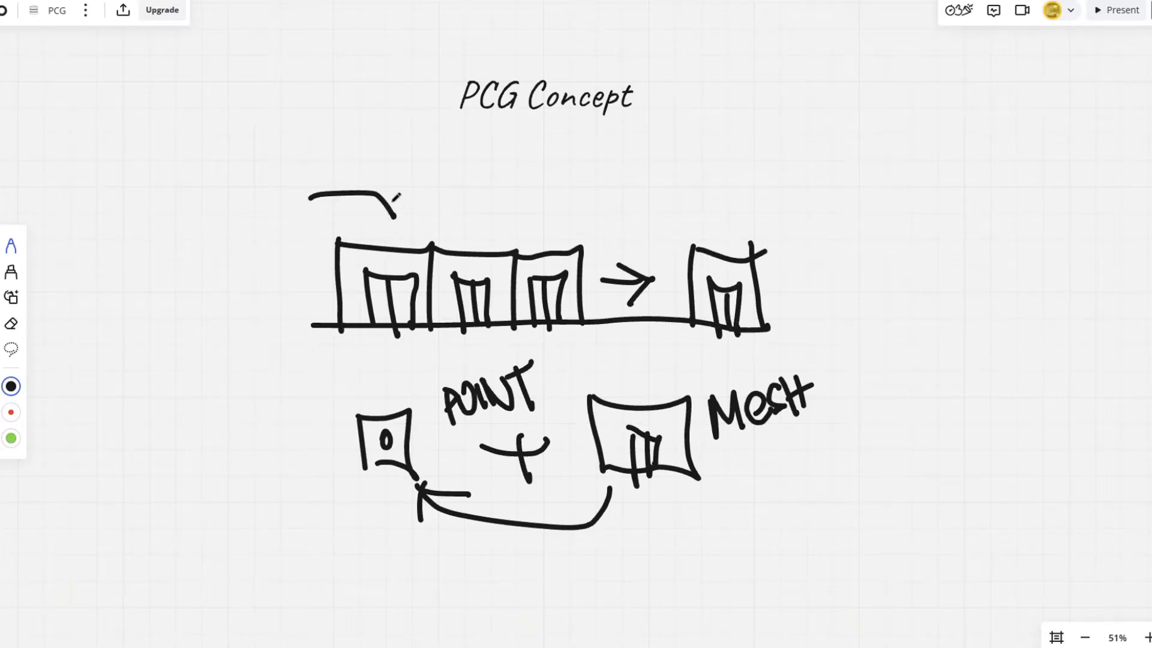
drag(385, 178, 381, 227)
drag(438, 187, 436, 231)
mouse_move(432, 194)
mouse_down()
mouse_move(435, 217)
mouse_move(532, 217)
mouse_move(533, 205)
mouse_move(535, 229)
mouse_up()
drag(521, 186, 506, 192)
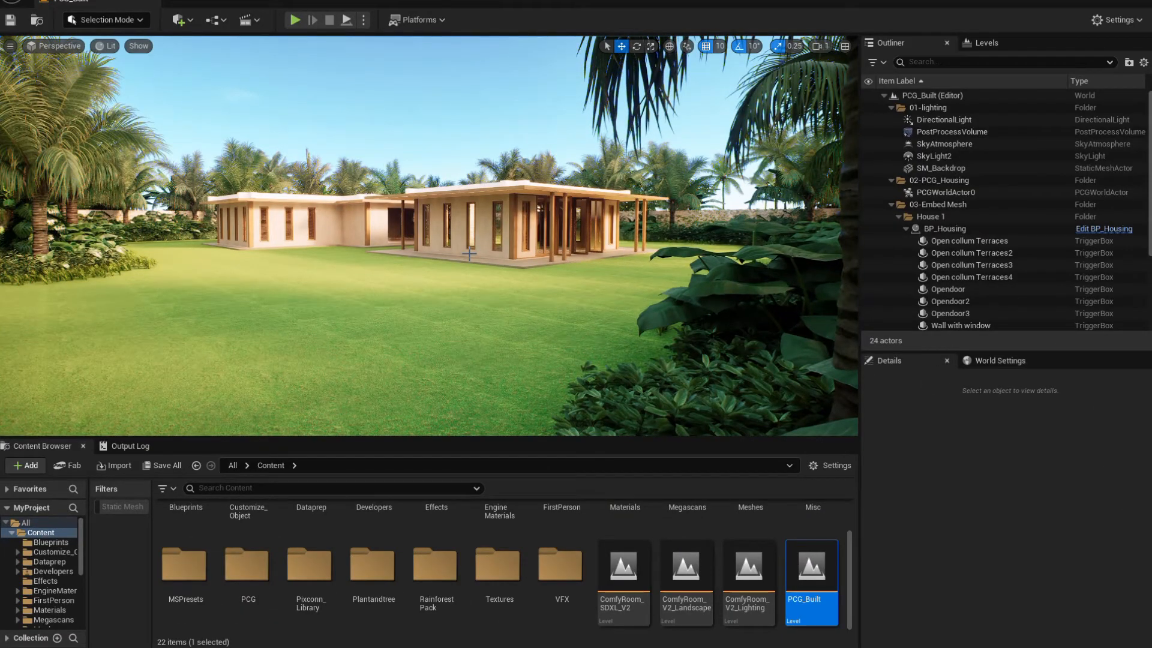
Step: In Unreal Editor, open the Plugins window and search for "pcg"
click(1117, 20)
click(1010, 96)
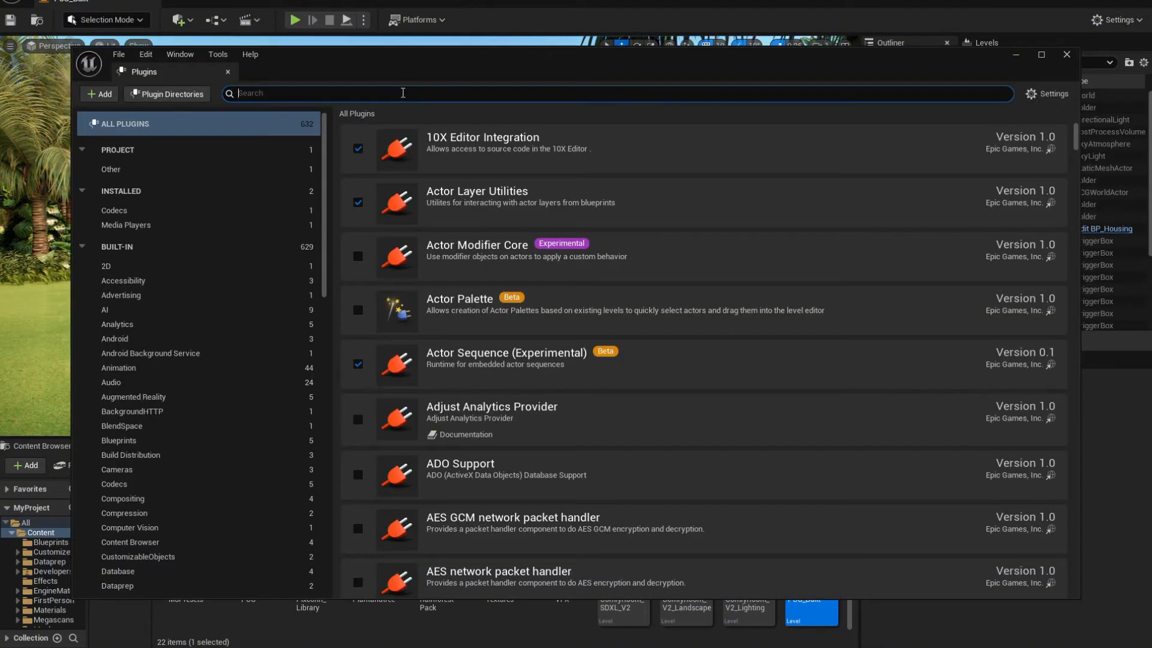
text(pcg)
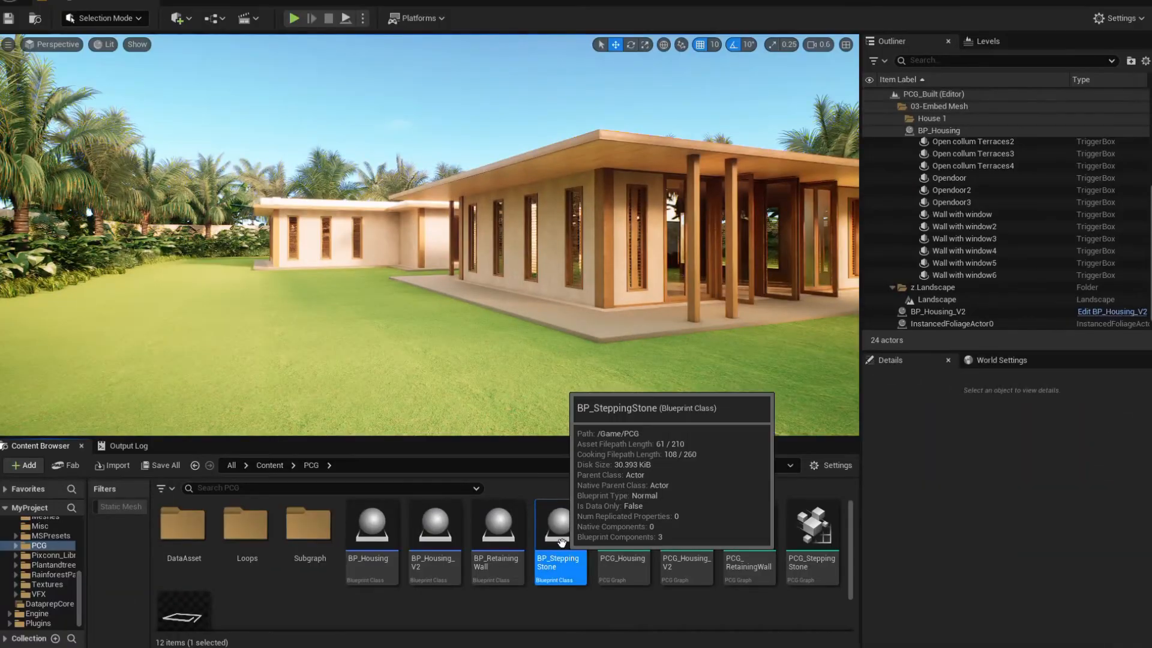
Step: Place BP_SteppingStone on the lawn beside the house terrace and move it to X 470, Y -2340
drag(561, 542, 514, 337)
right_drag(514, 336, 540, 342)
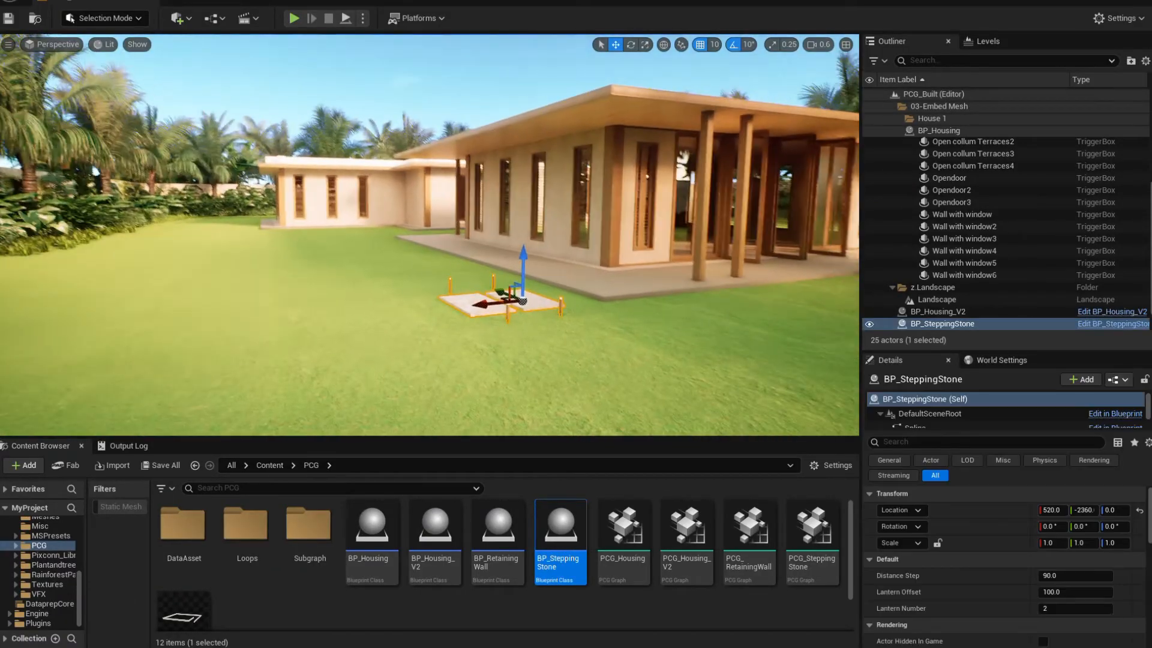
right_drag(438, 329, 438, 381)
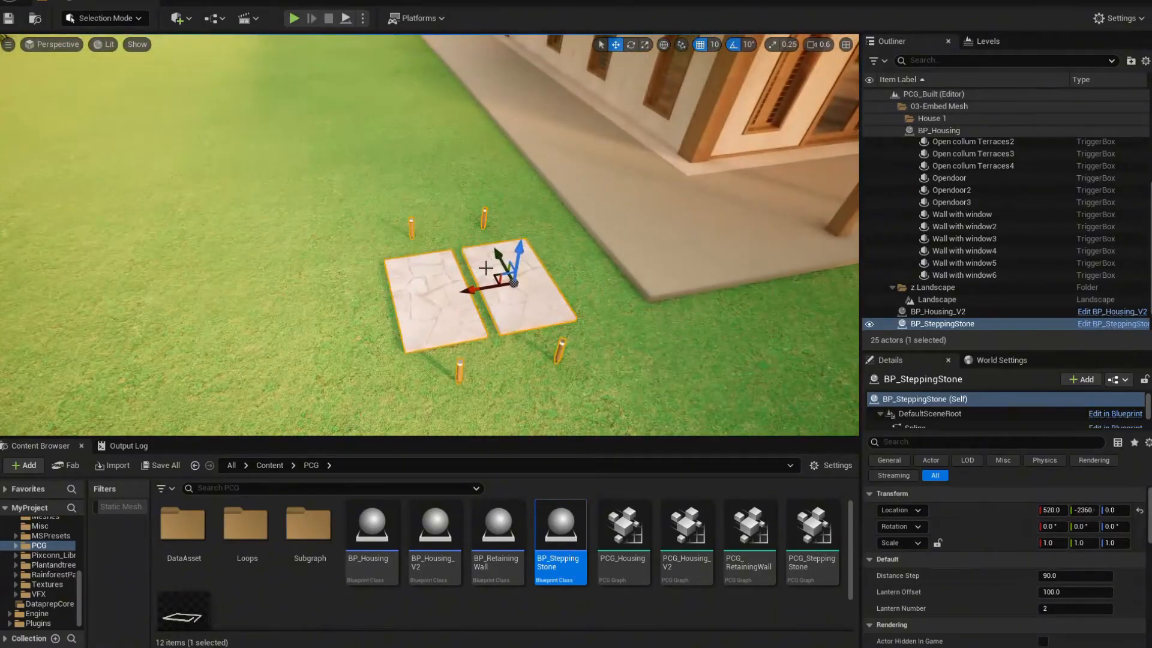
drag(485, 268, 522, 250)
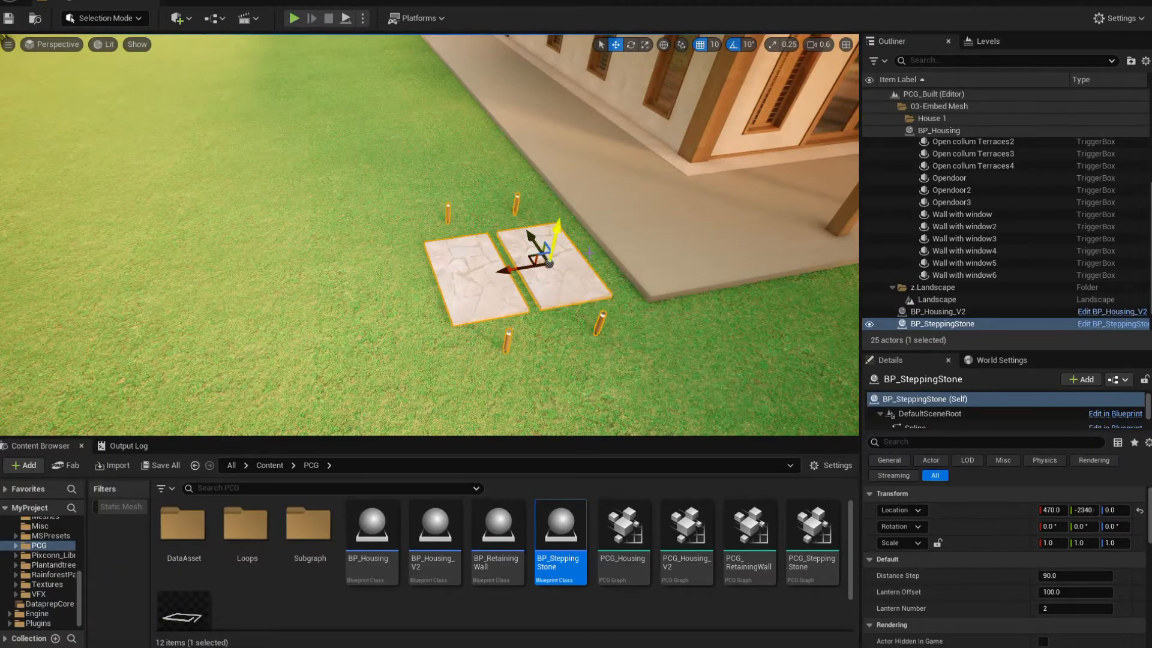
Step: Extend the stepping-stone path away from the terrace by moving the spline's outer end point to X 400
right_drag(590, 252, 532, 297)
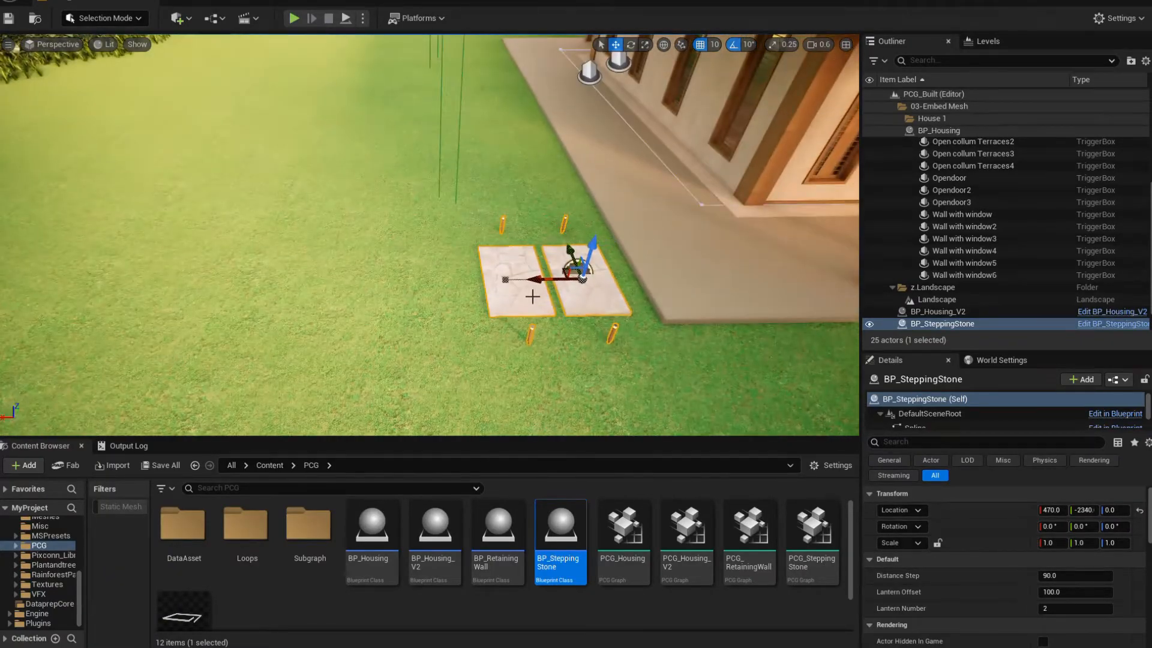
click(505, 280)
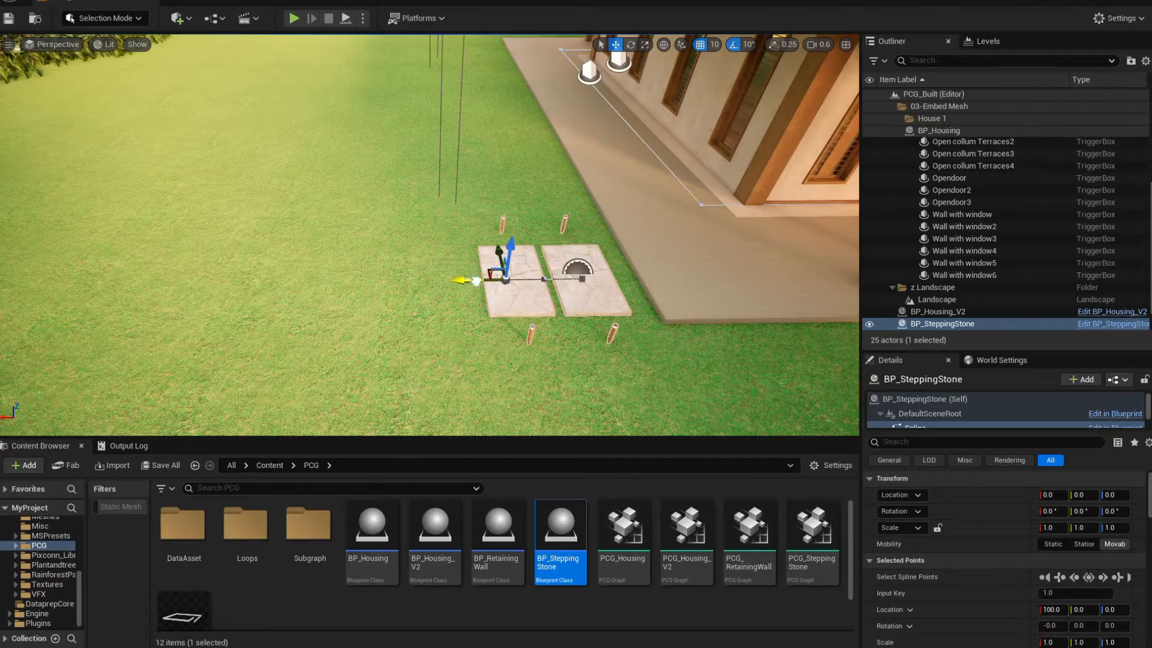
drag(476, 281, 235, 280)
right_drag(372, 255, 324, 258)
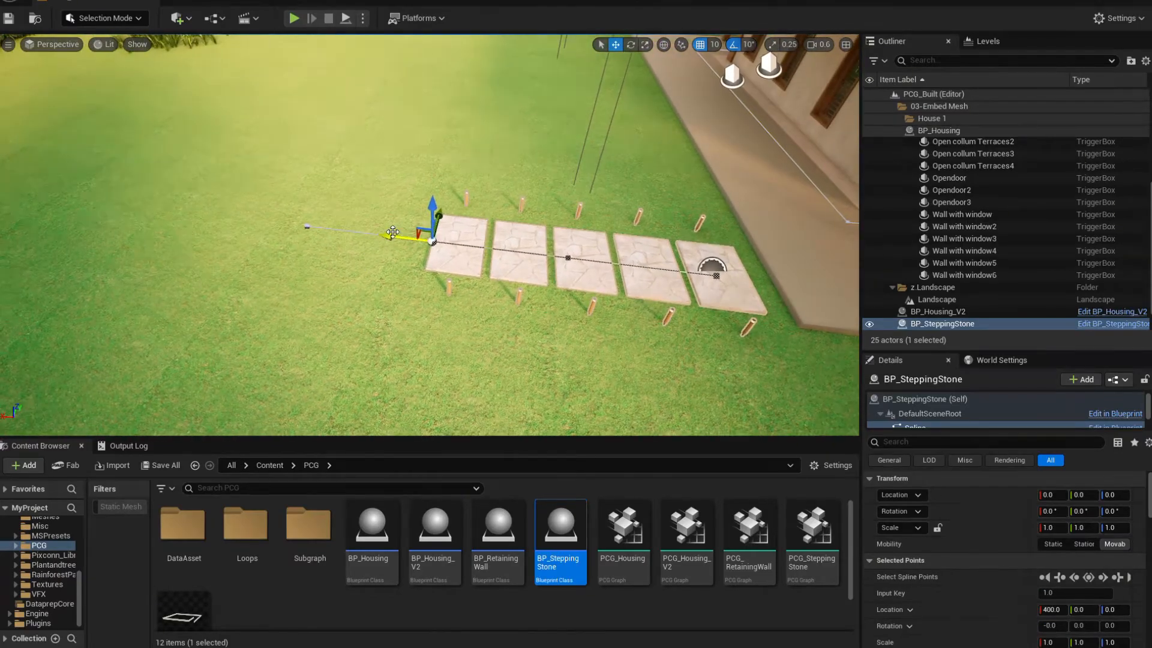
Step: Duplicate the spline's outer end point twice to continue the stepping-stone path across the lawn, and switch to the rotate tool
alt+drag(392, 232, 146, 199)
right_drag(272, 208, 233, 183)
alt+drag(301, 246, 198, 188)
key(e)
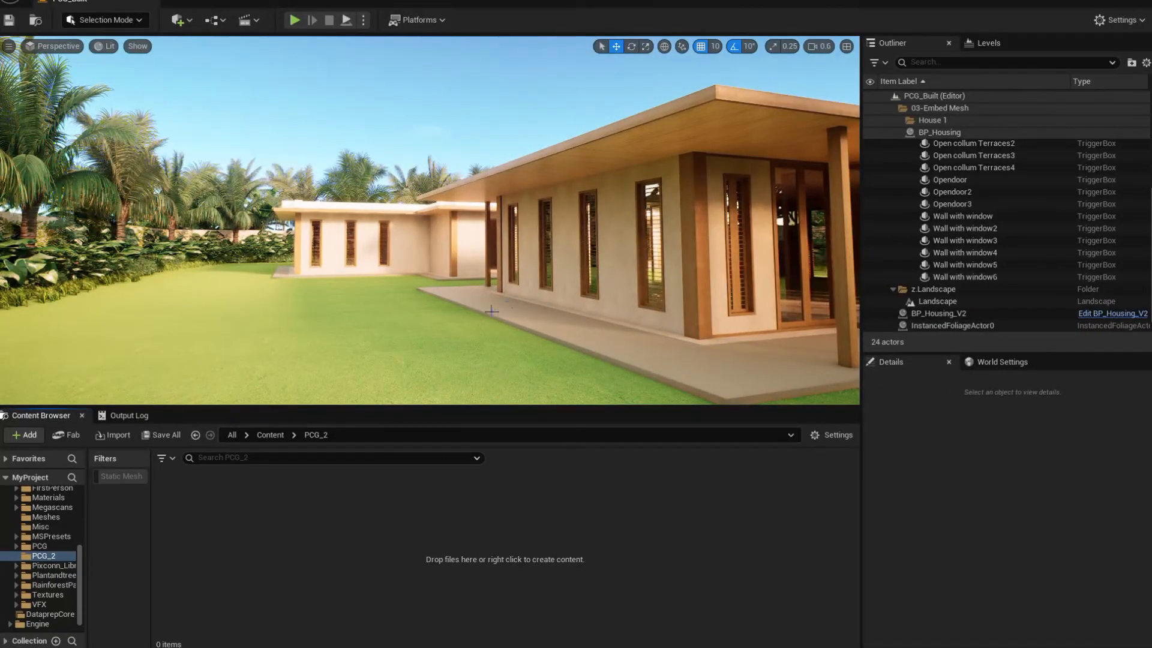
Step: Create a PCG Graph asset named PCG_SteppingStone_SW in the PCG_2 folder
right_drag(492, 311, 453, 306)
right_click(321, 534)
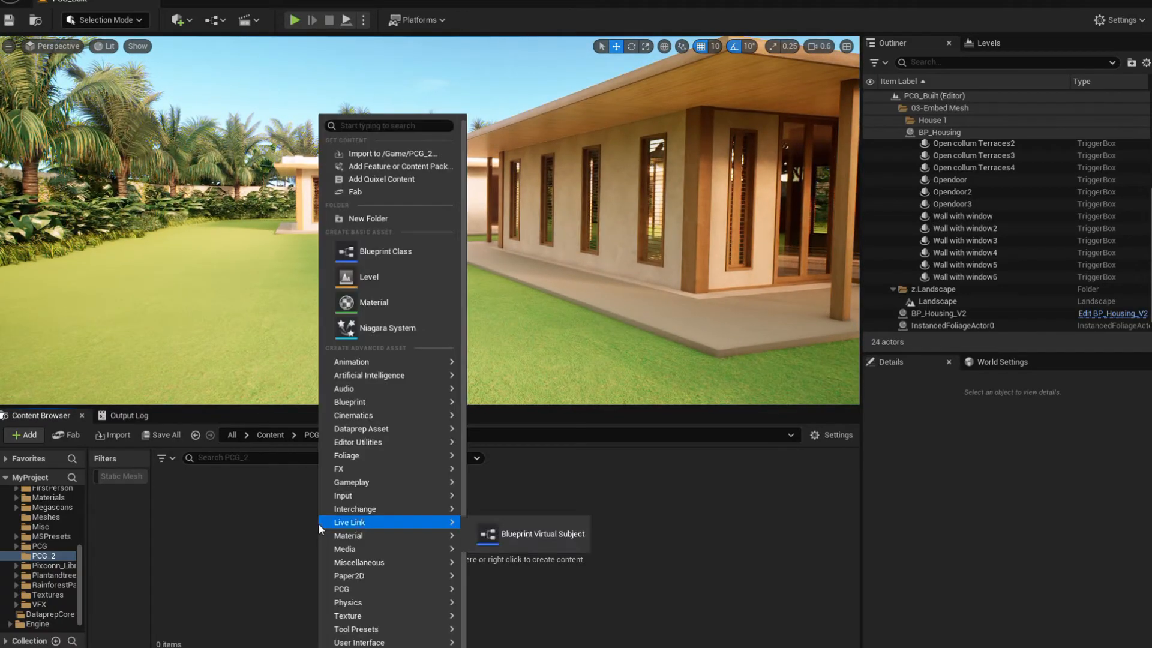
mouse_move(362, 591)
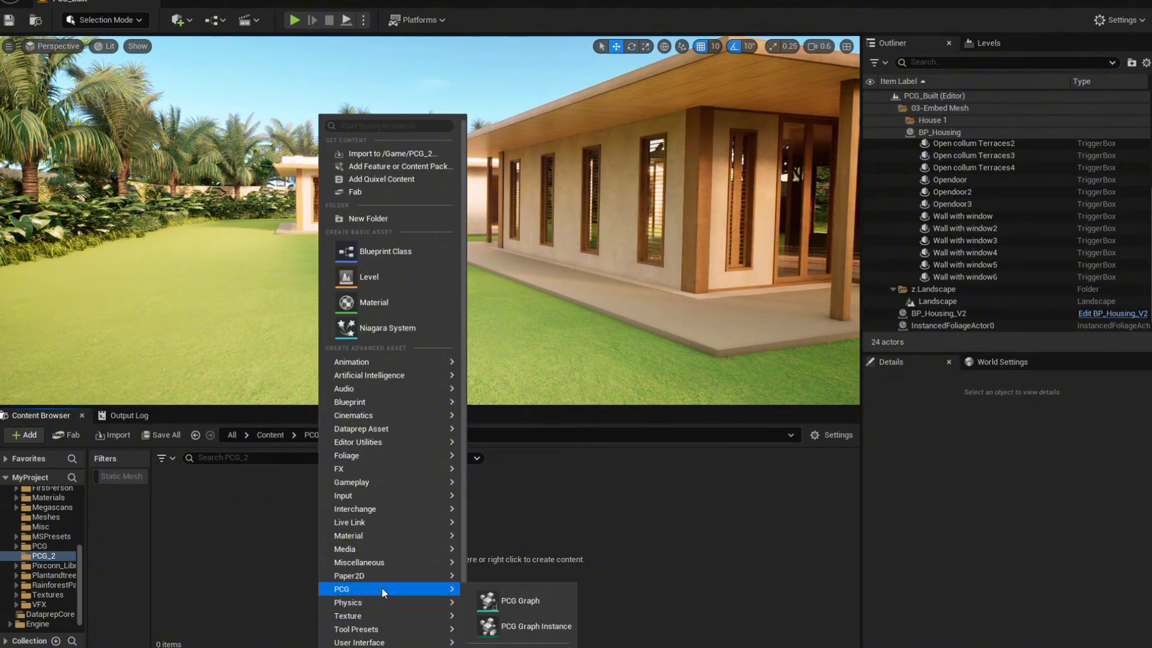
click(537, 607)
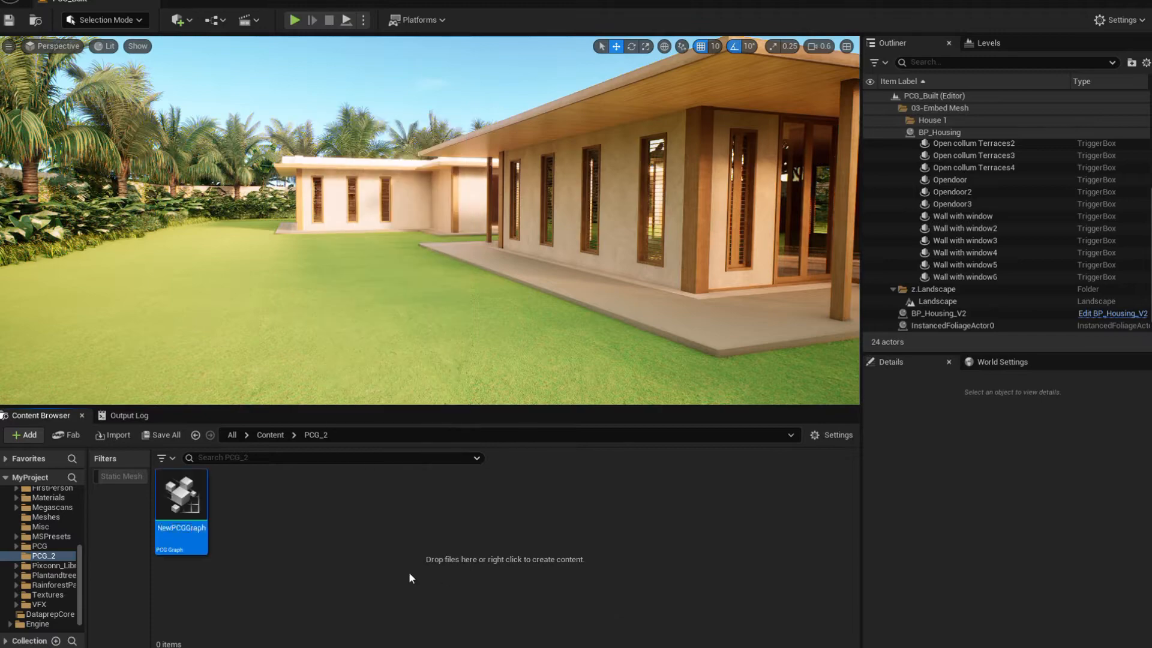
text(PC)
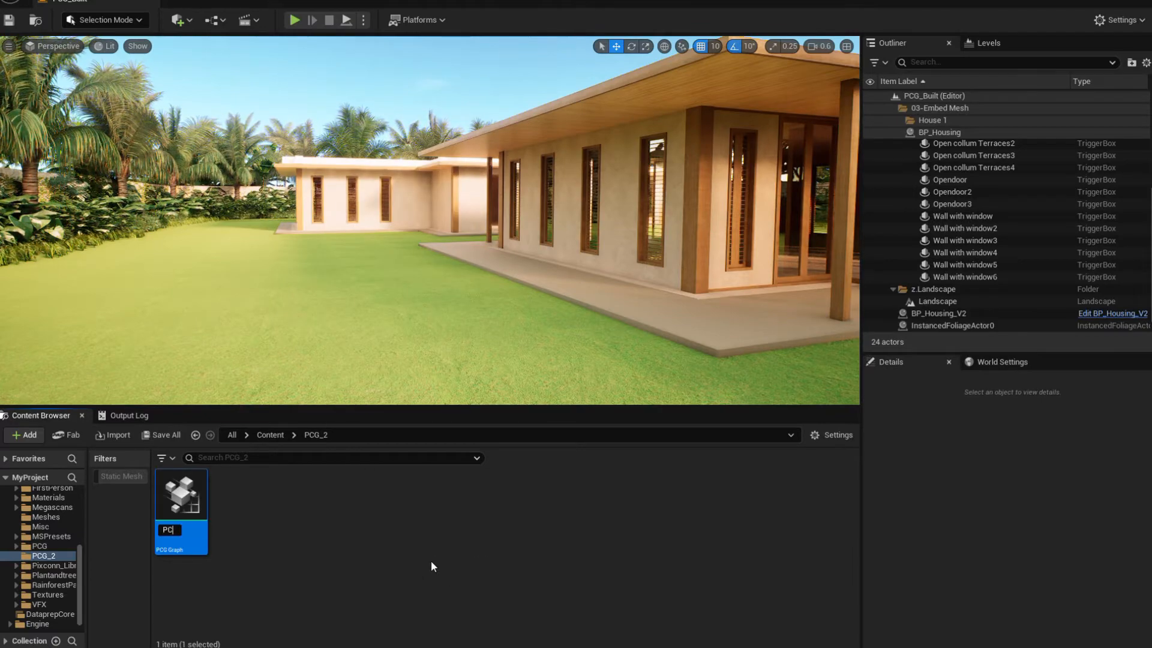
text(G+)
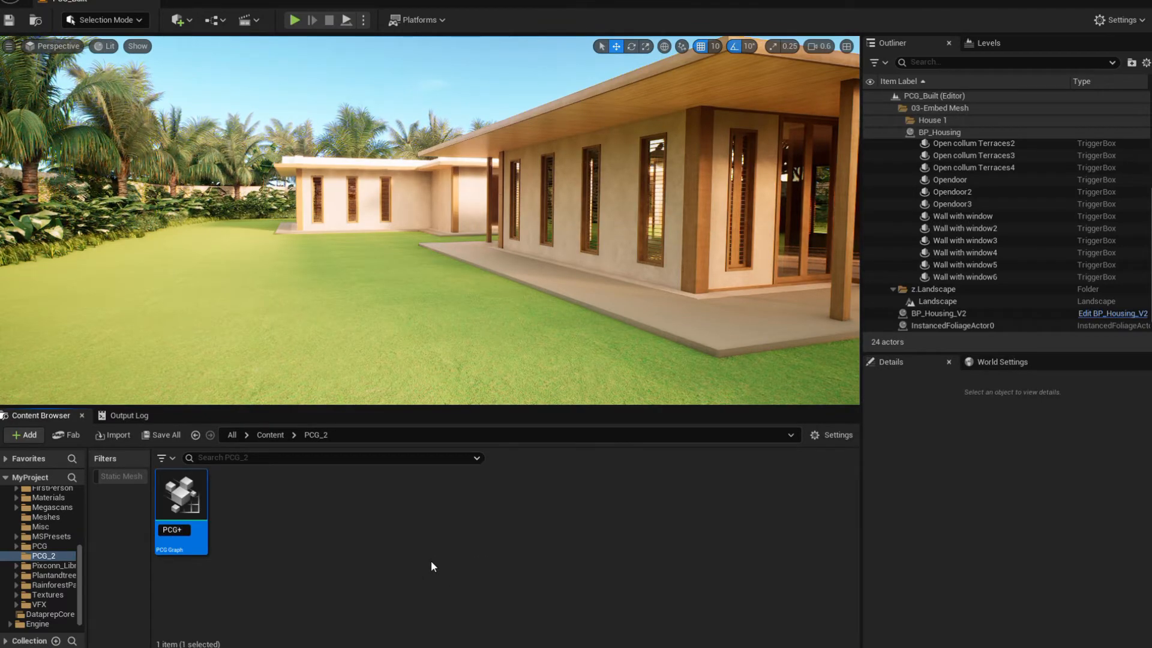
key(BackSpace)
text(_S)
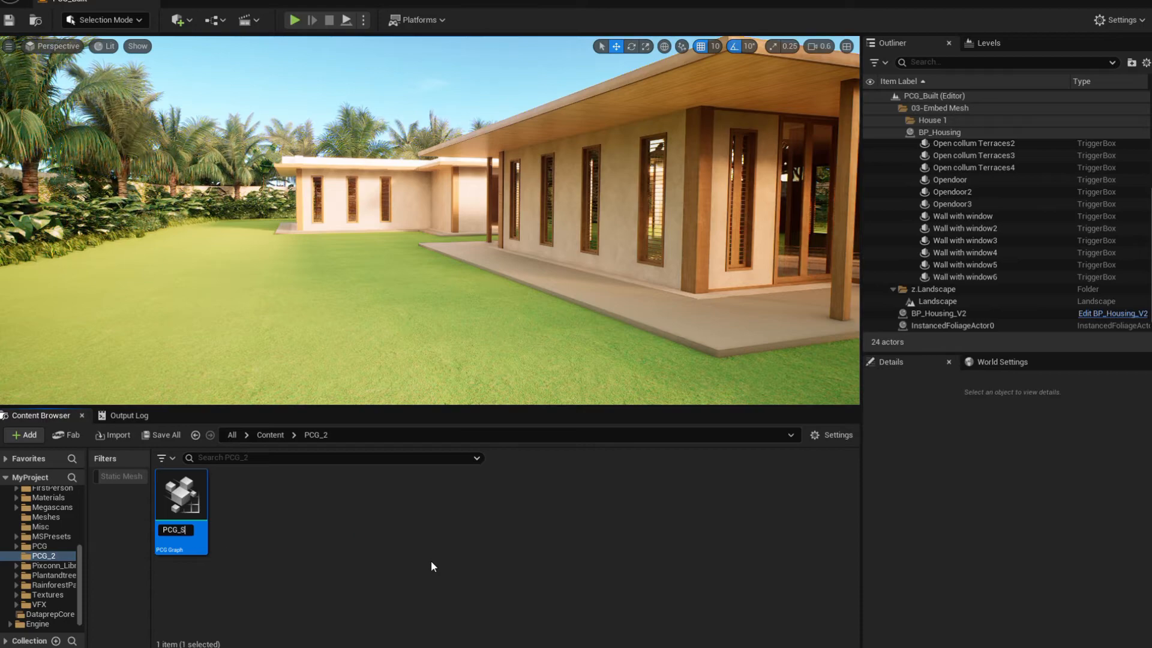
text(teppingSto)
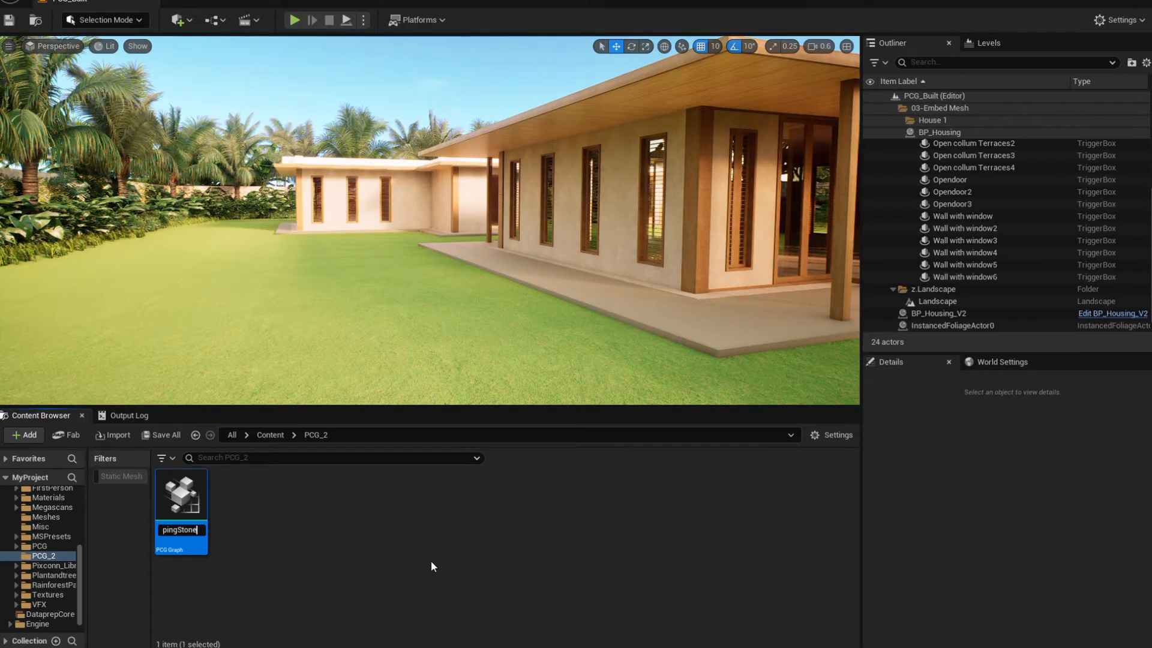
text(_SW)
key(Return)
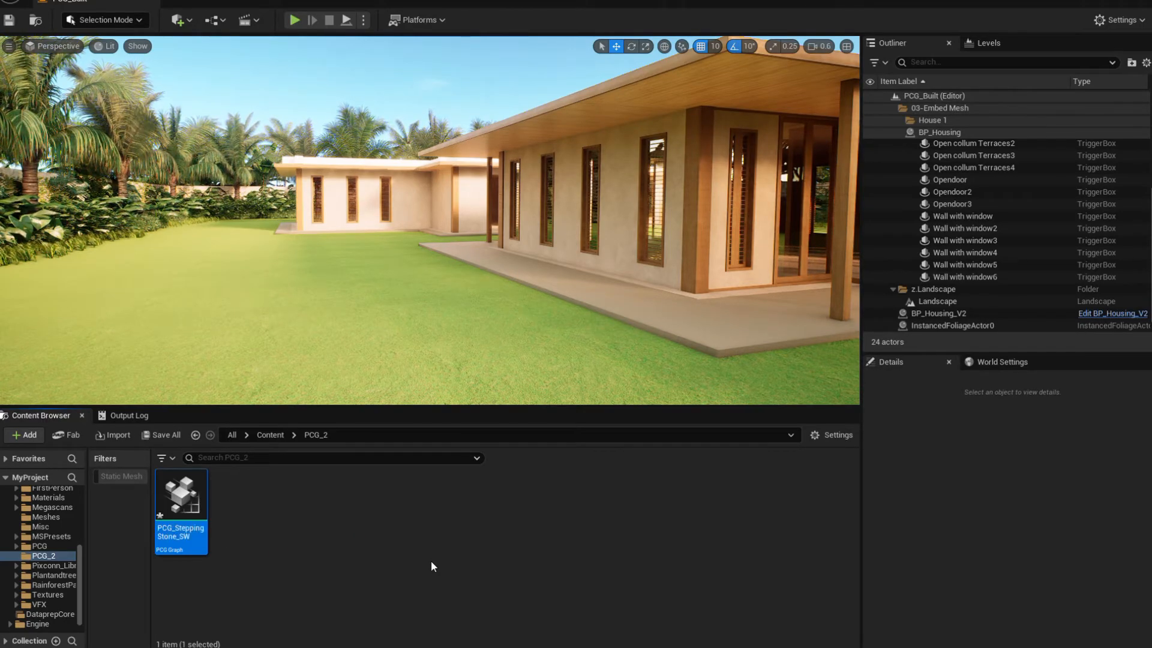
click(445, 503)
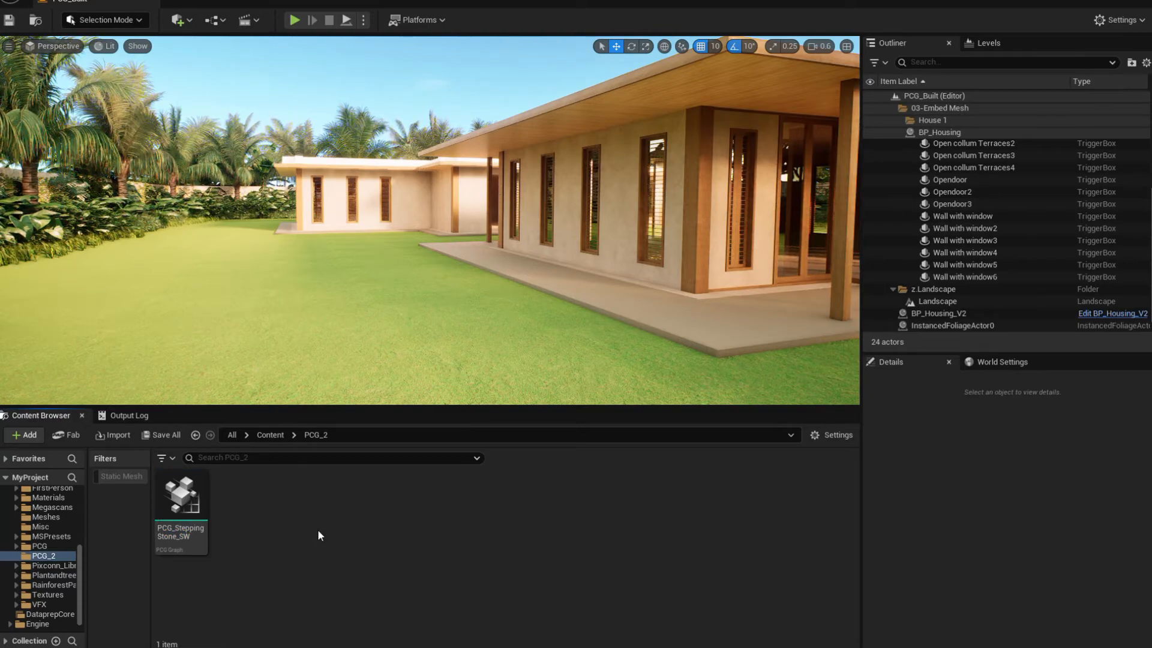
Step: Create a Blueprint Class with Actor as parent in PCG_2, name it BP_SteppingStone_SW, and open it
right_click(318, 529)
click(391, 247)
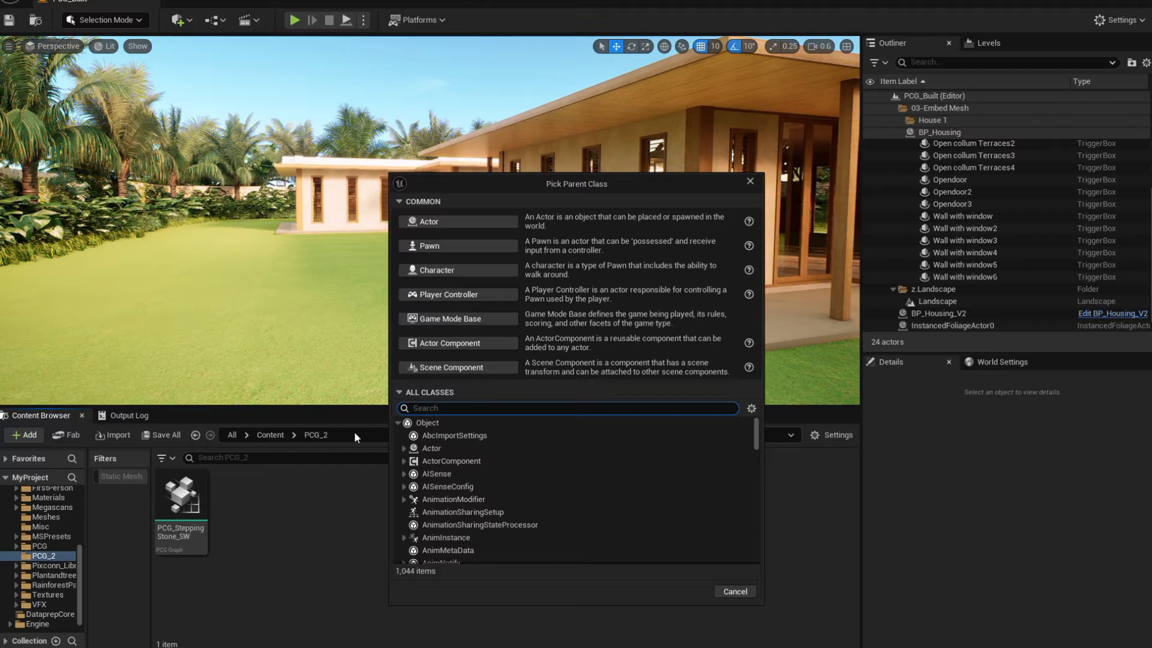
click(453, 222)
text(B)
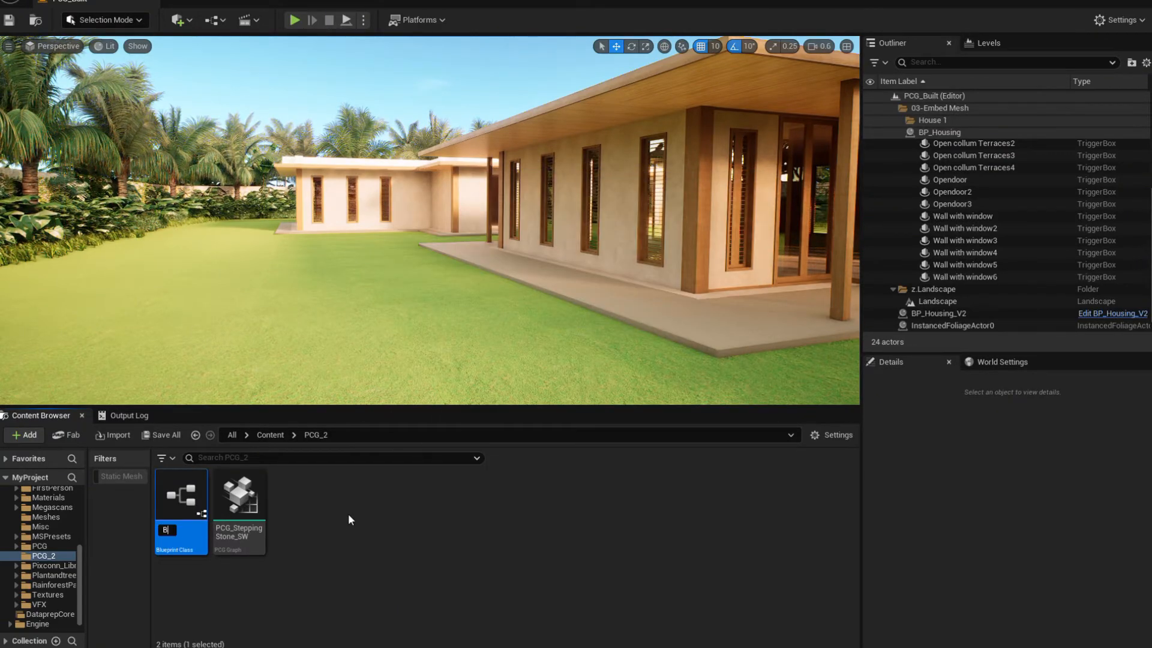
text(P_Stepp)
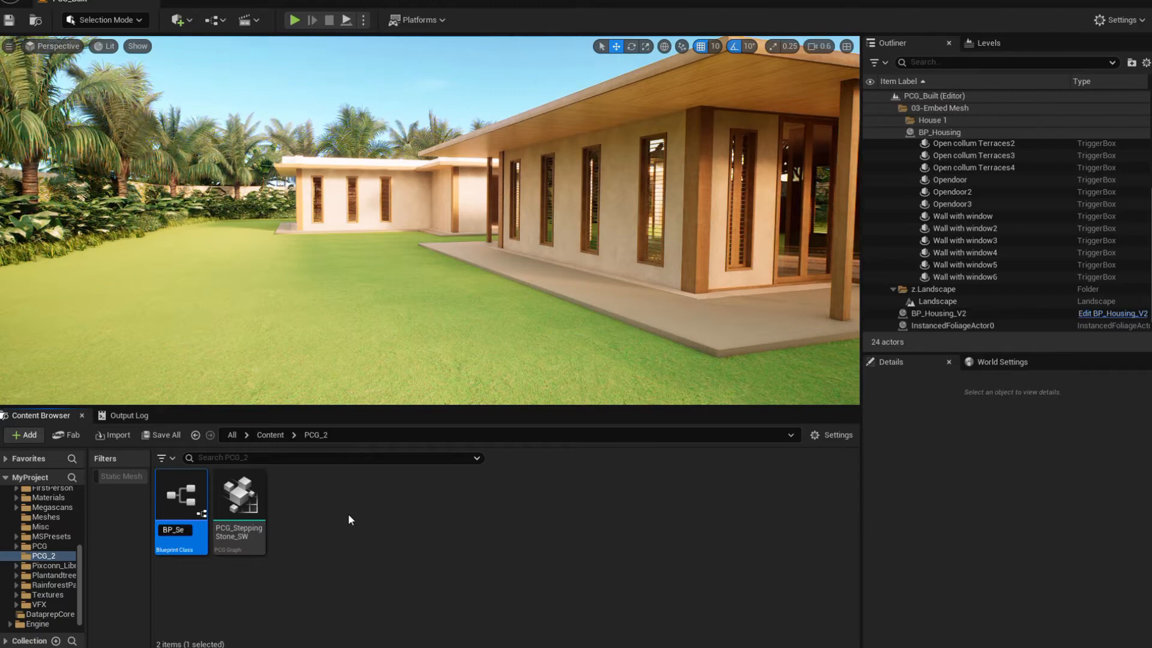
text(ingStone)
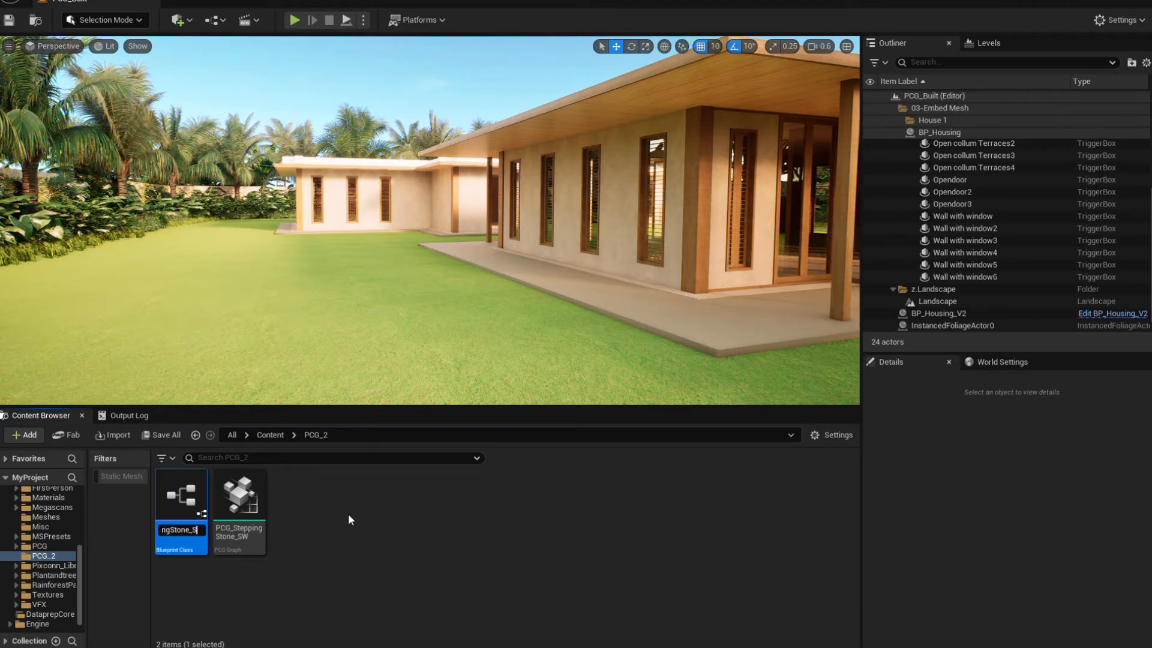
text(_SW)
key(Return)
key(Return)
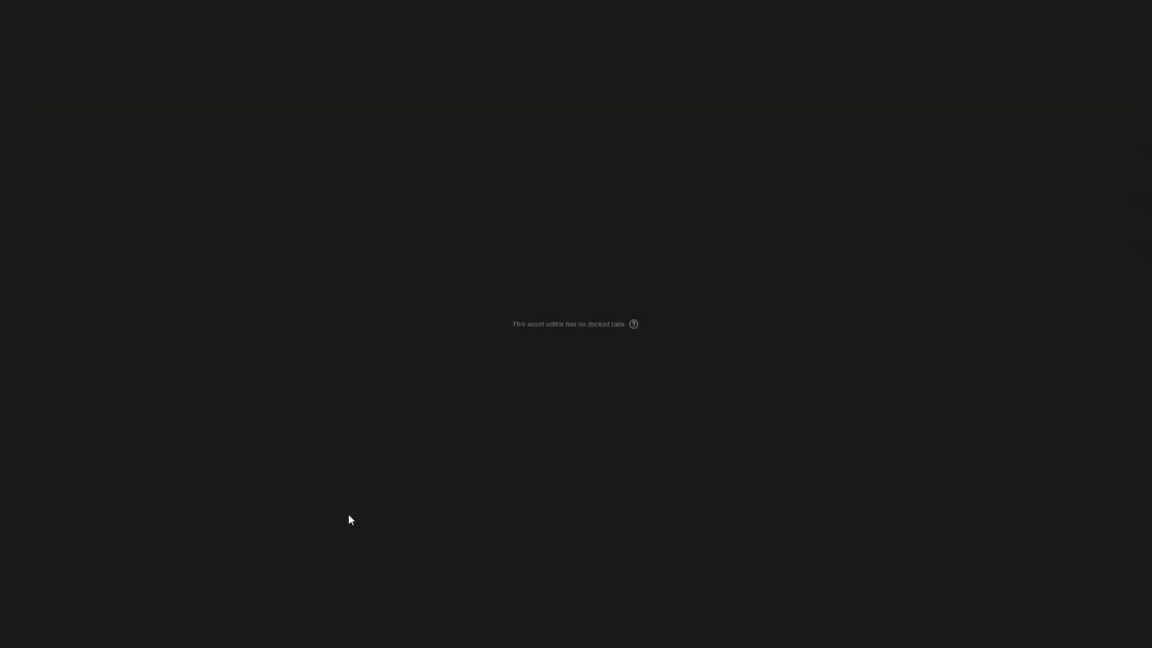
Step: Add a Spline component to the BP_SteppingStone_SW Blueprint and inspect its start and end points
click(24, 59)
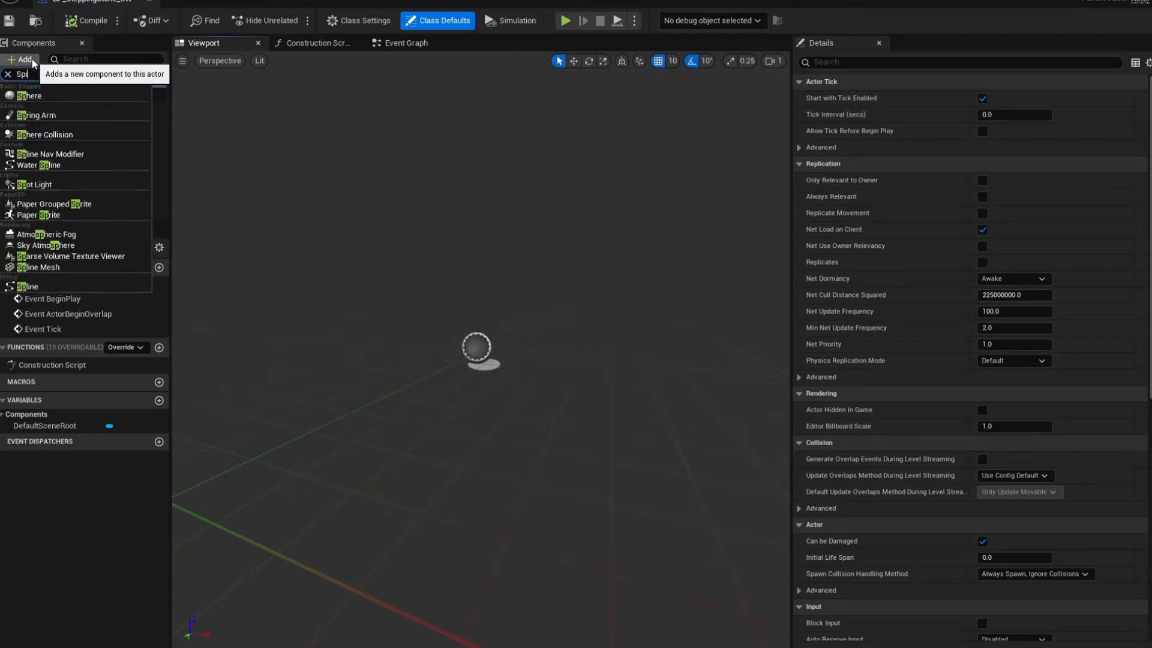
click(96, 159)
right_drag(360, 354, 391, 324)
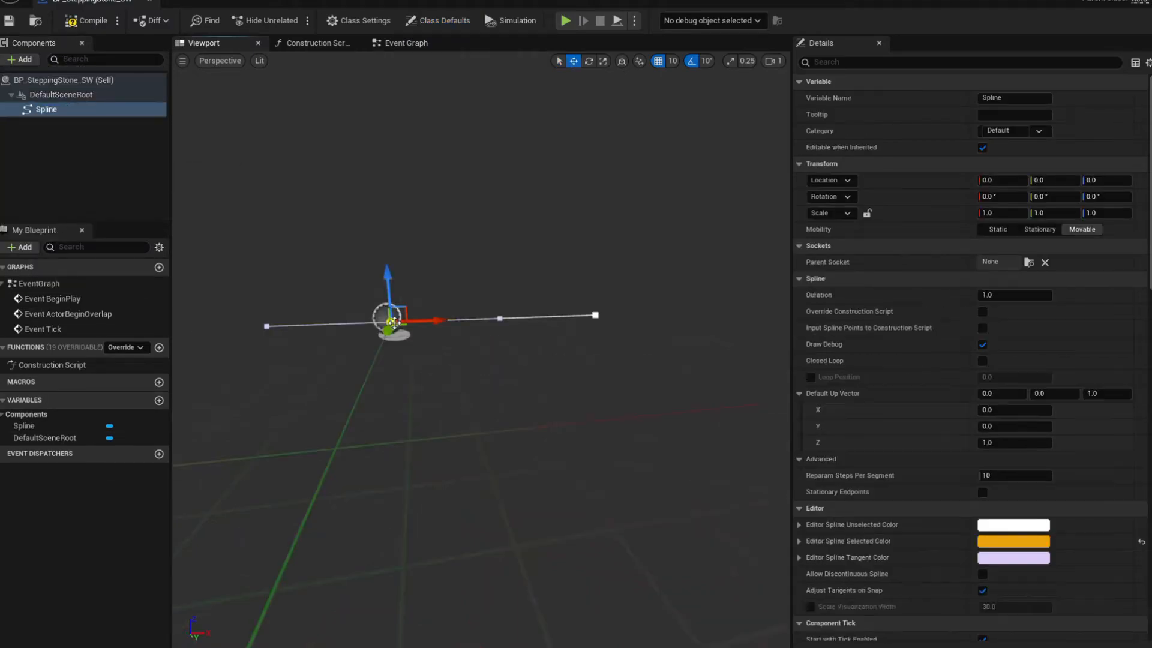
click(391, 322)
right_click(394, 323)
mouse_move(468, 408)
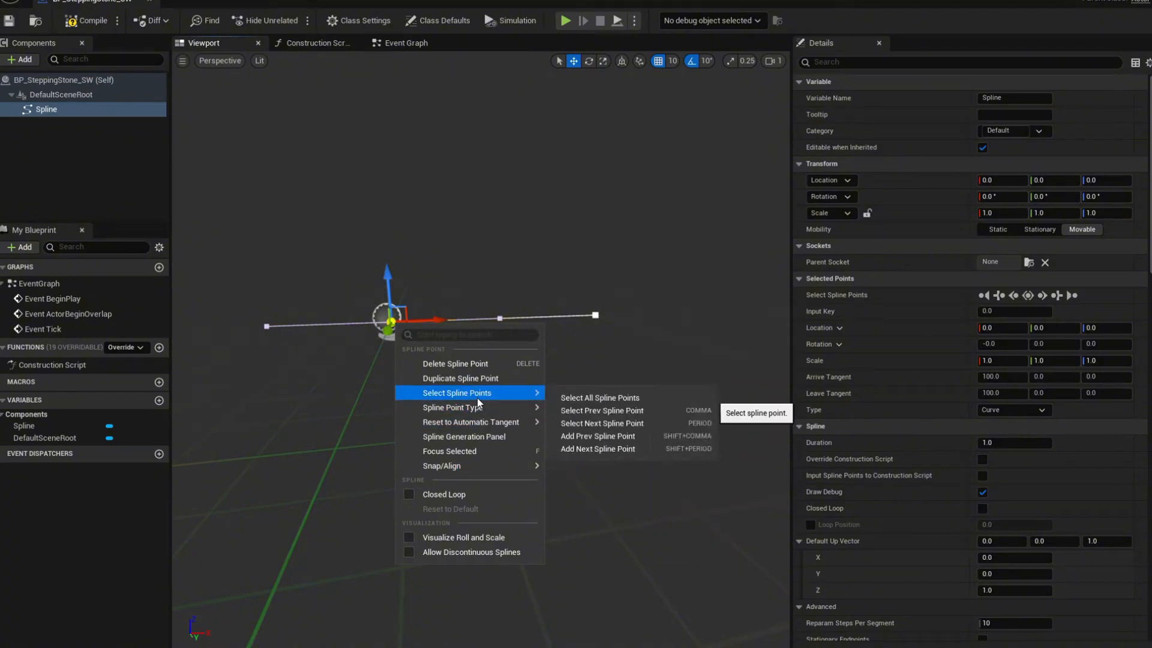
click(573, 426)
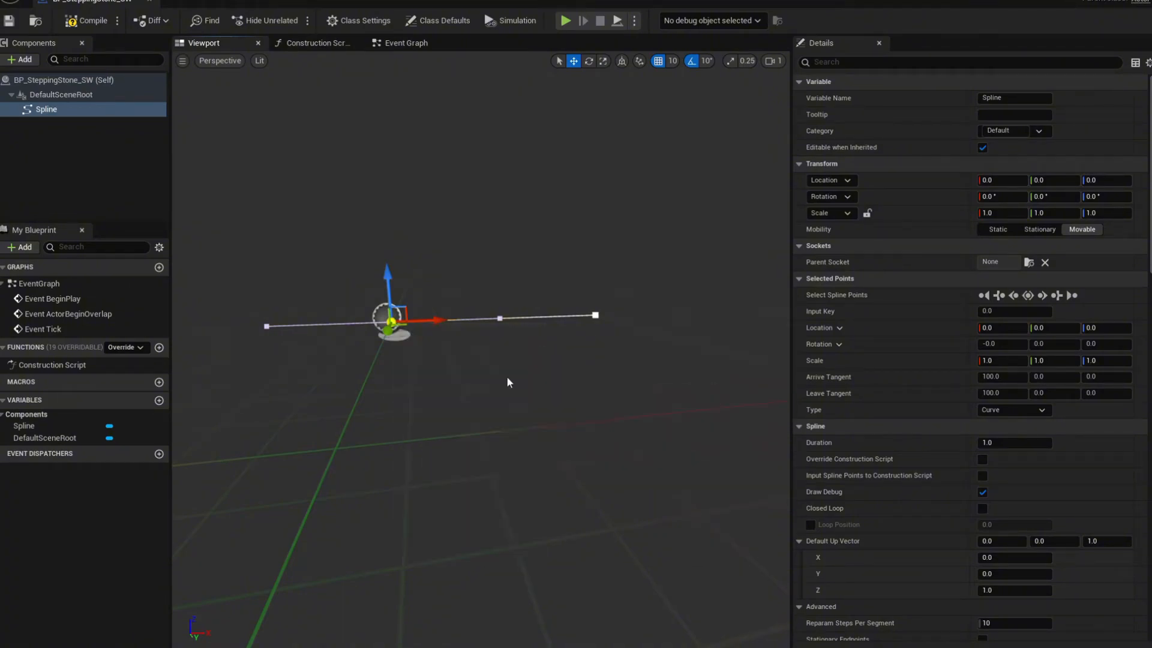
right_drag(506, 377, 558, 348)
click(561, 334)
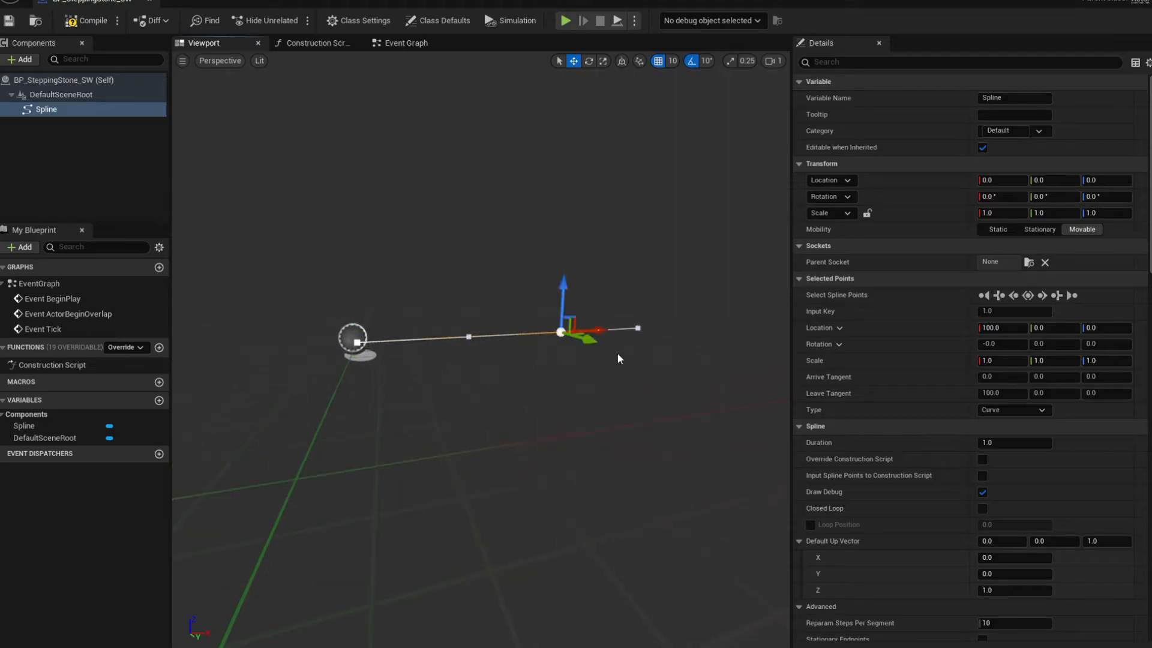
key(f)
Step: Add a PCG component to the BP_SteppingStone_SW Blueprint
click(21, 59)
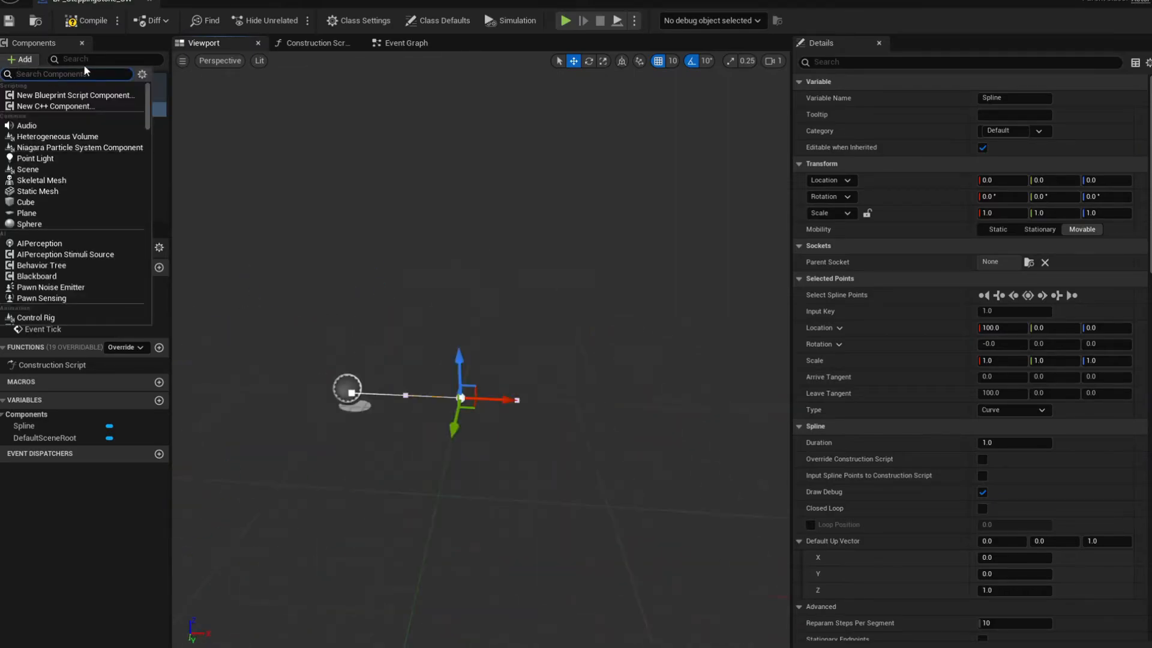
text(pcg)
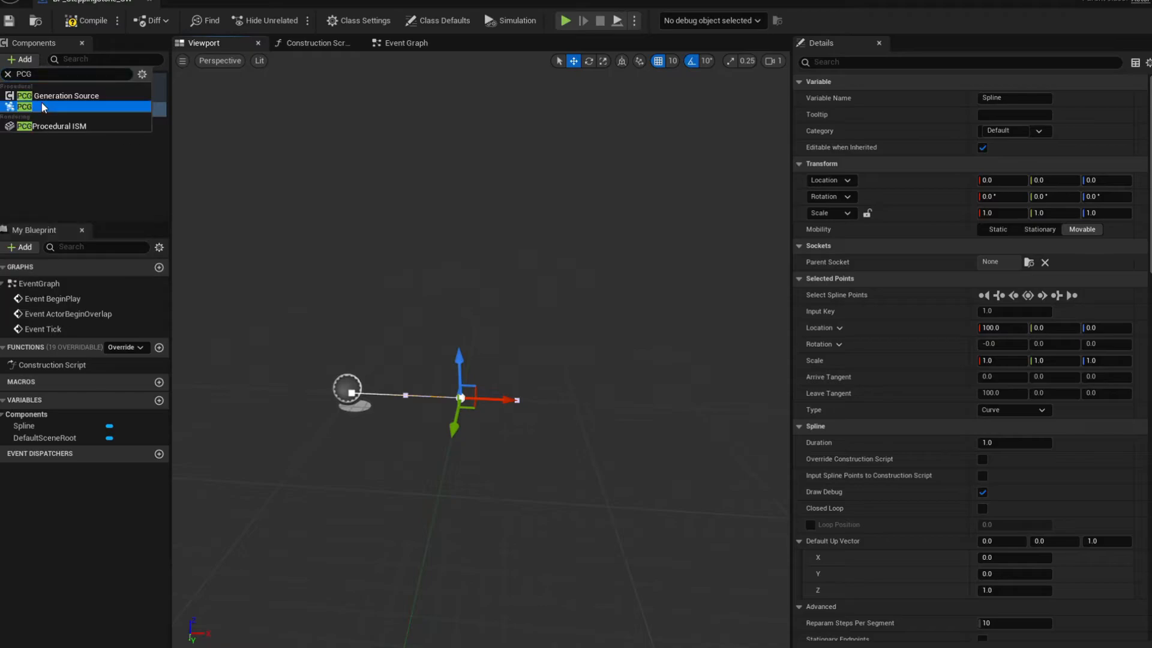
key(Return)
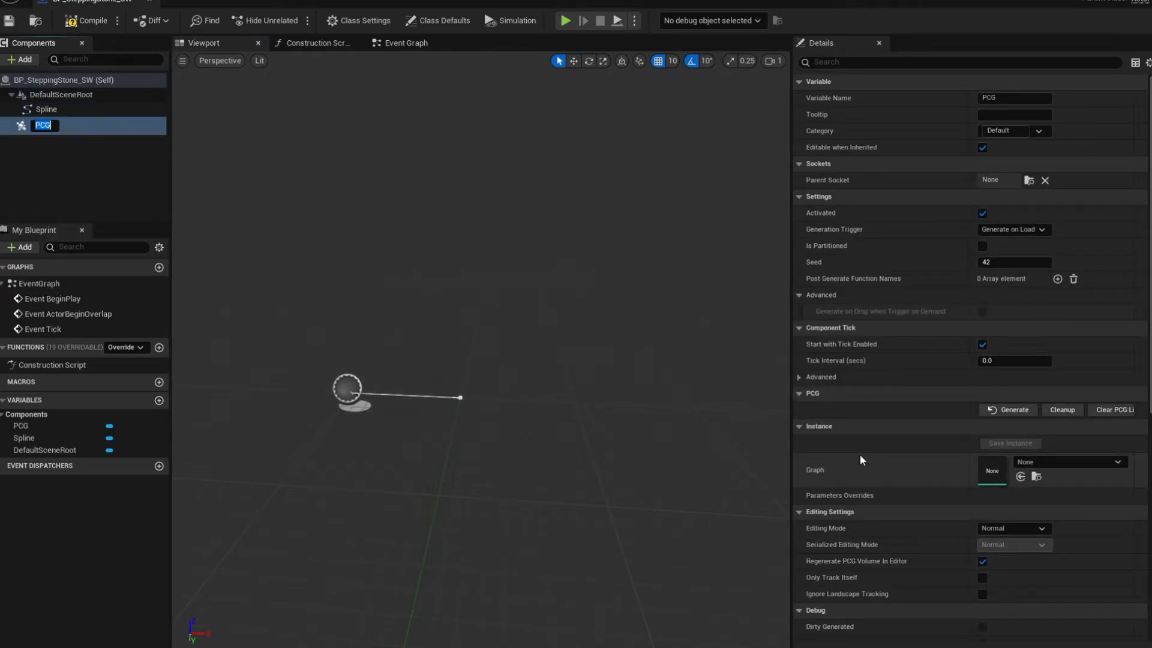
Step: Assign PCG_SteppingStone_SW as the PCG component's graph and compile the Blueprint
click(1053, 462)
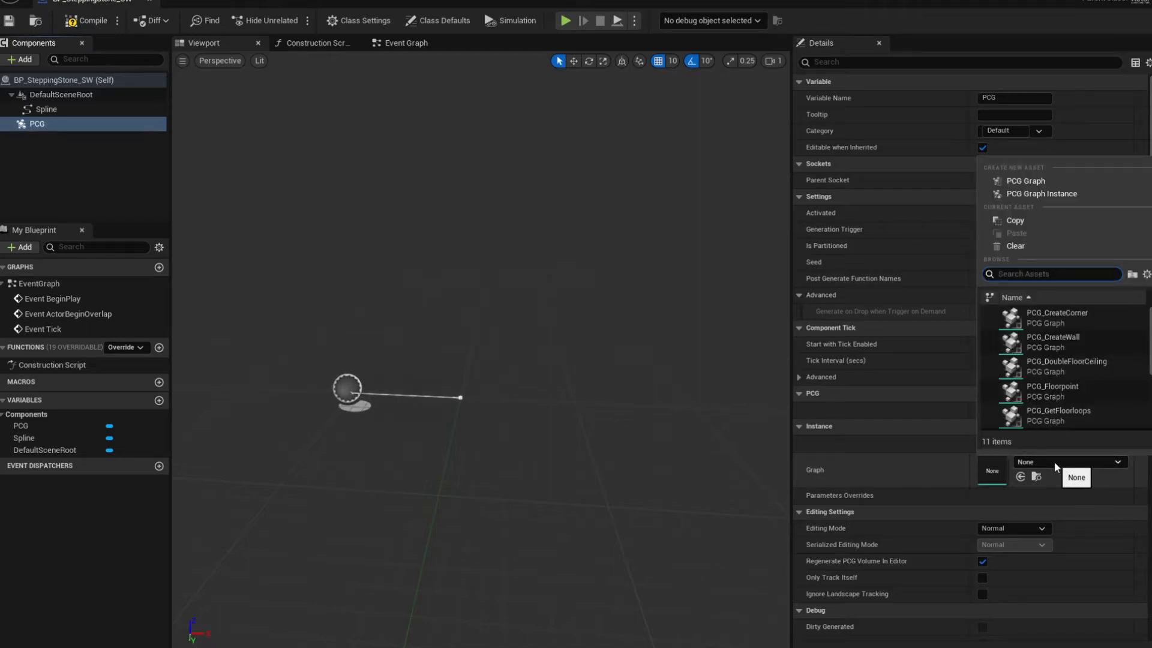
text(ste)
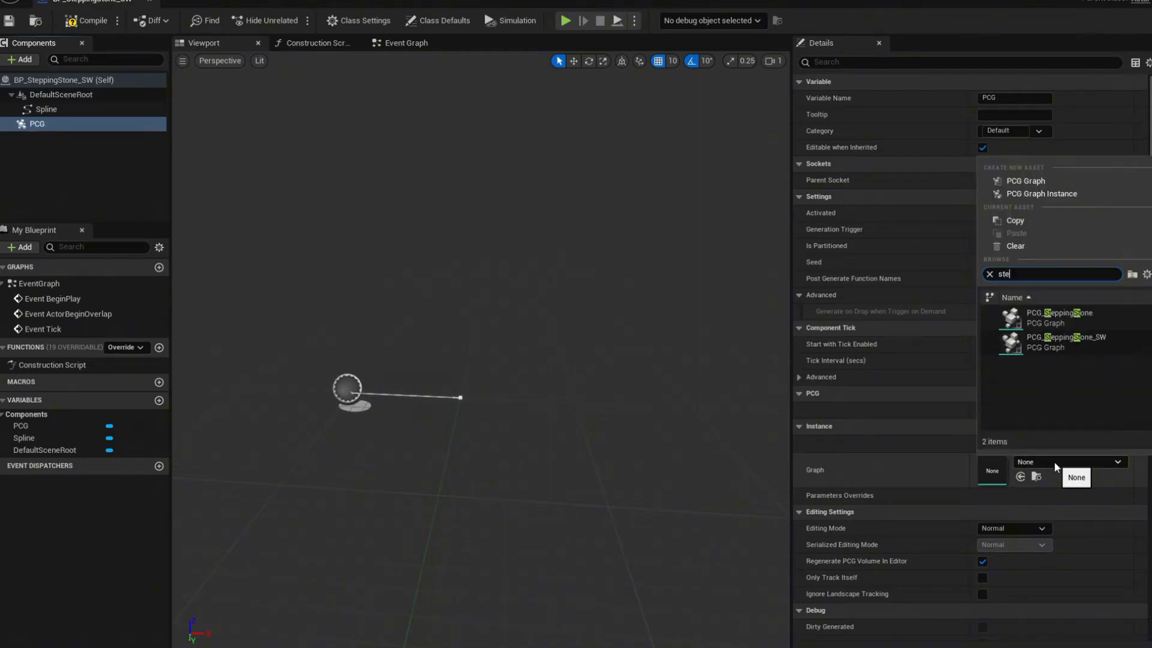
click(1068, 342)
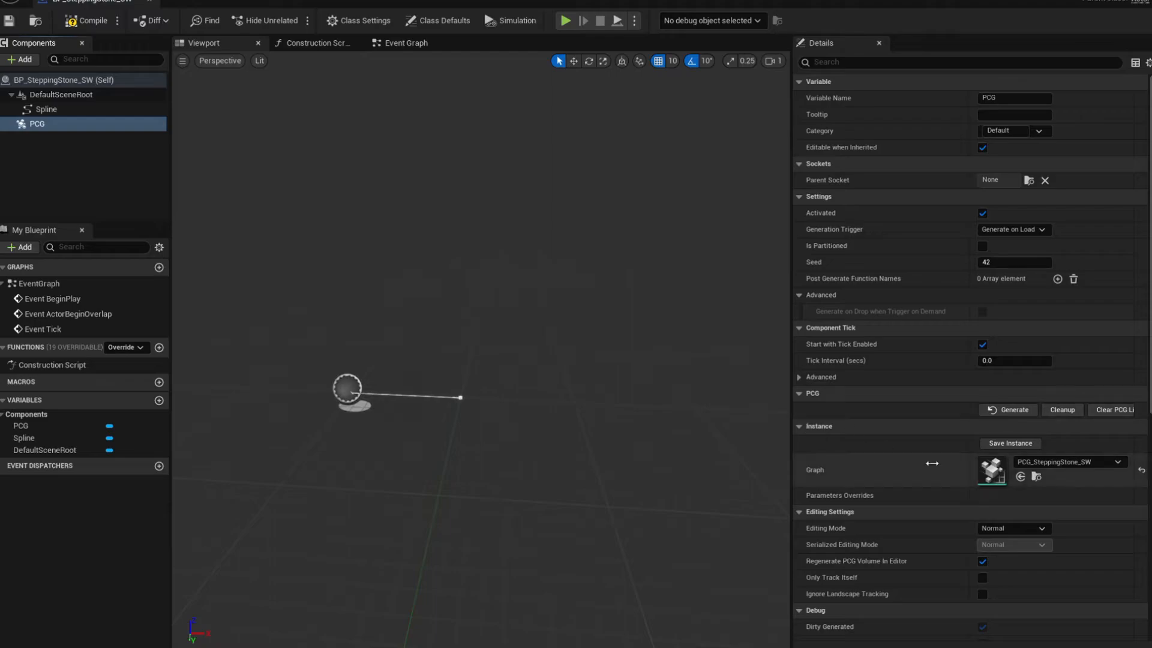
click(84, 28)
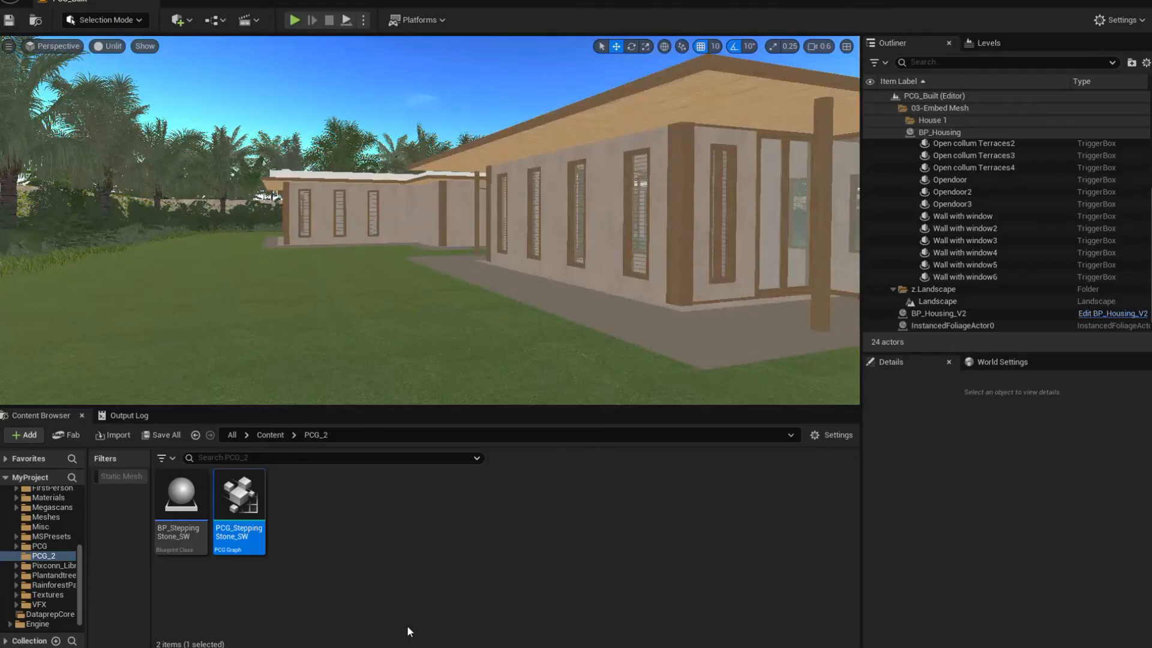
Step: Open the PCG_SteppingStone_SW graph from the PCG_2 folder and add a Get Spline Data node
double_click(239, 522)
right_click(313, 260)
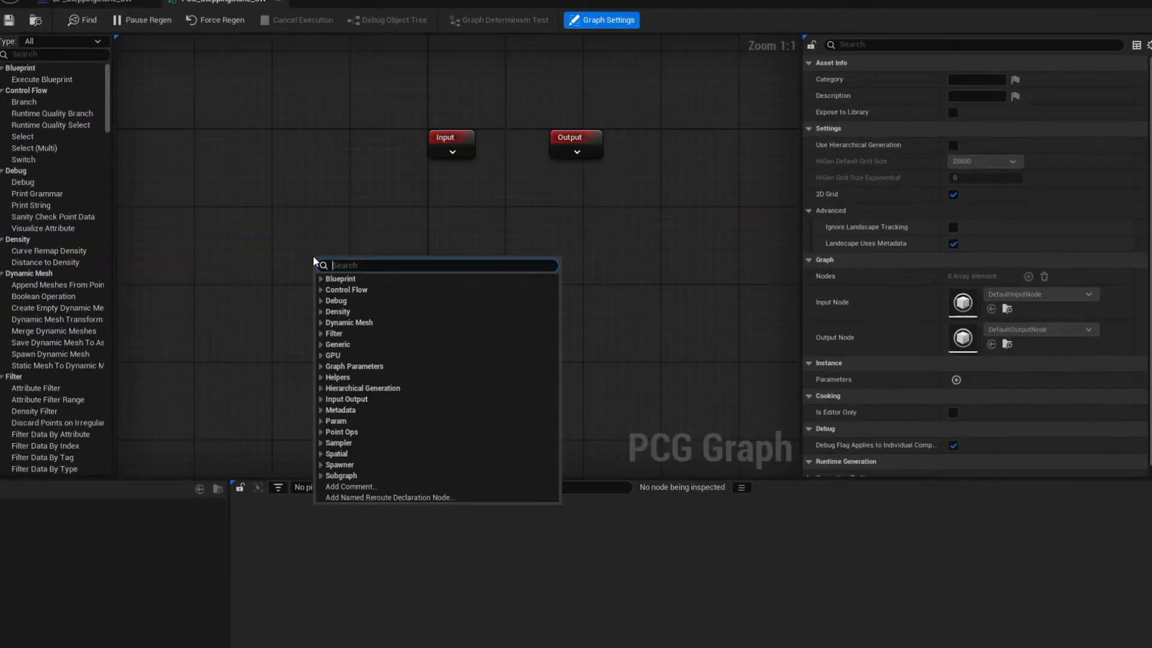
text(get s)
click(356, 452)
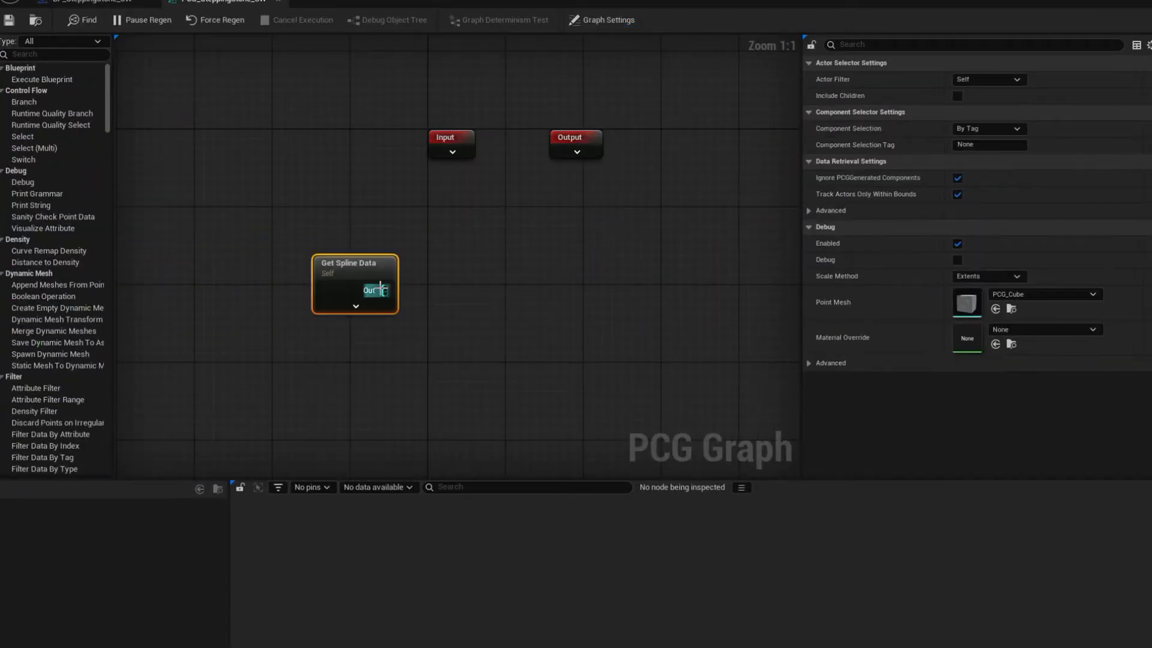
Step: Add a Spline Sampler node fed by the Get Spline Data output
drag(357, 264, 464, 246)
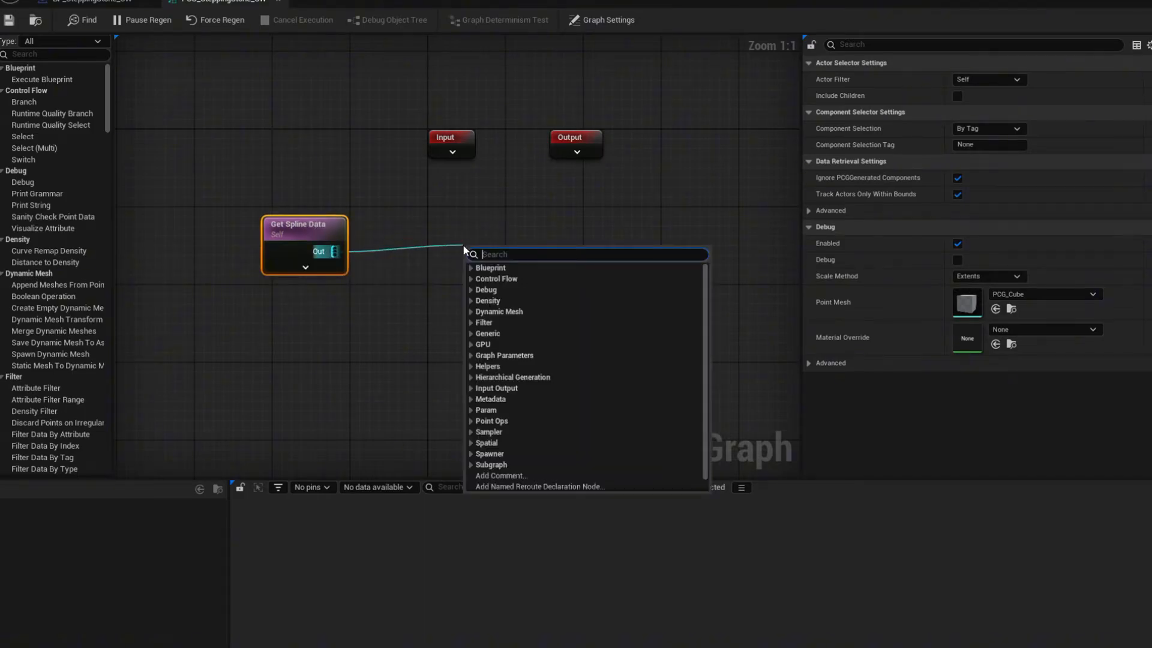
text(spline)
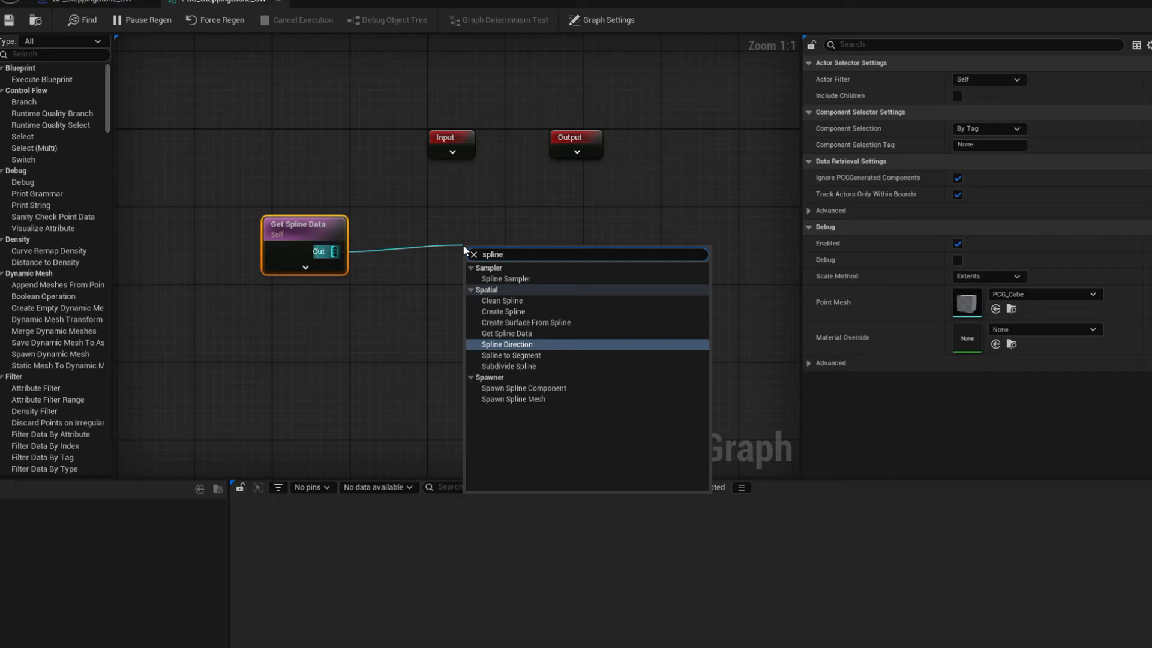
text( sp)
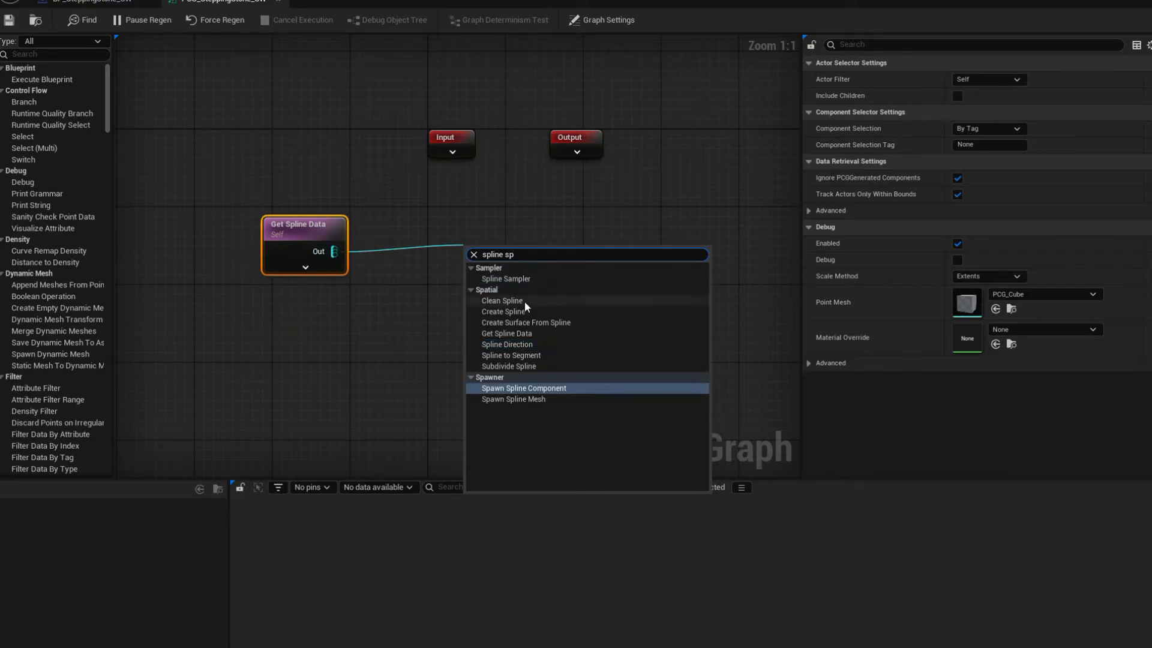
click(521, 278)
drag(518, 256, 454, 239)
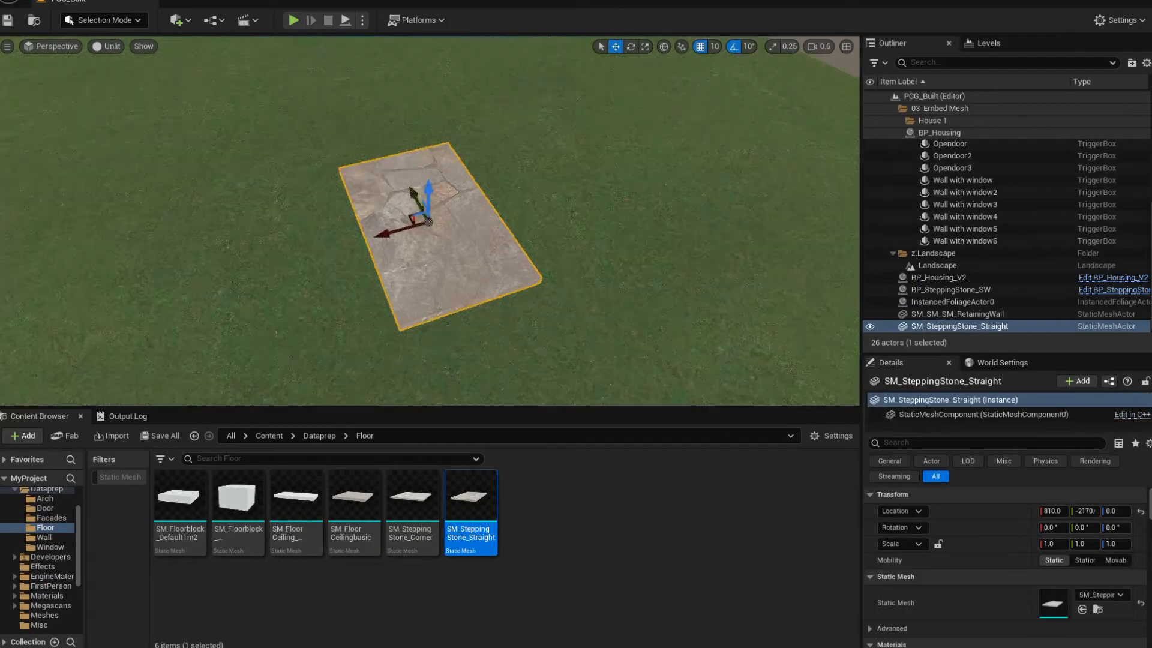
Step: Reposition the SM_SteppingStone_Straight actor beside the Blueprint's spline in the level and duplicate it alongside with a gap
right_drag(536, 269, 535, 270)
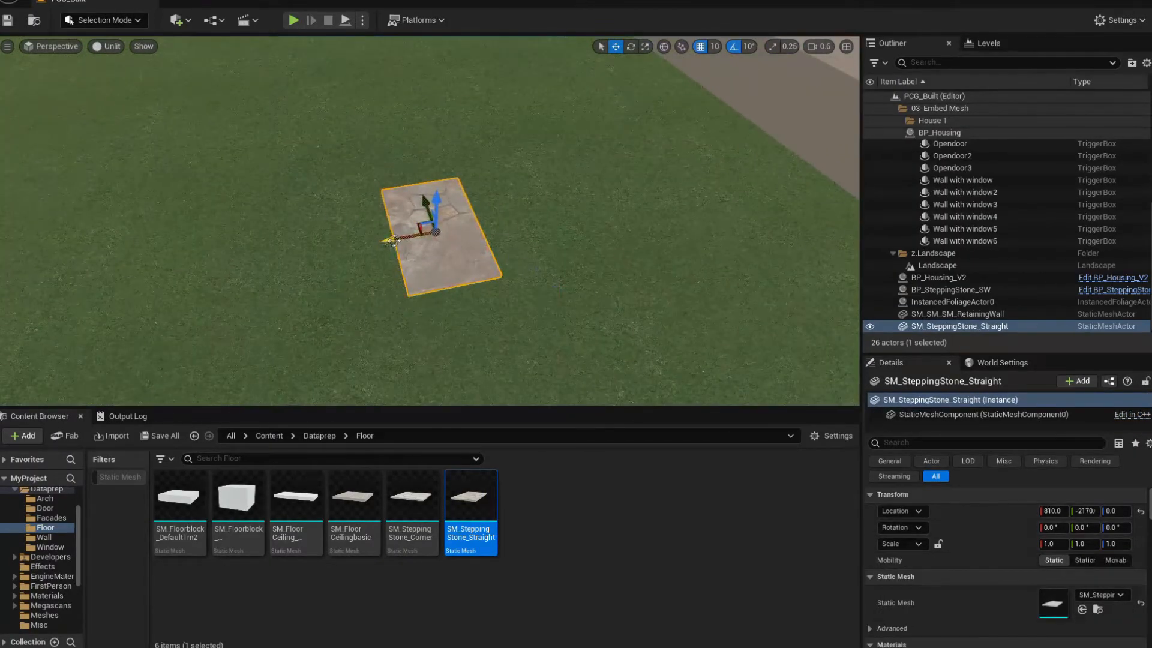
drag(390, 240, 319, 250)
right_drag(319, 250, 319, 240)
key(g)
right_drag(412, 255, 413, 256)
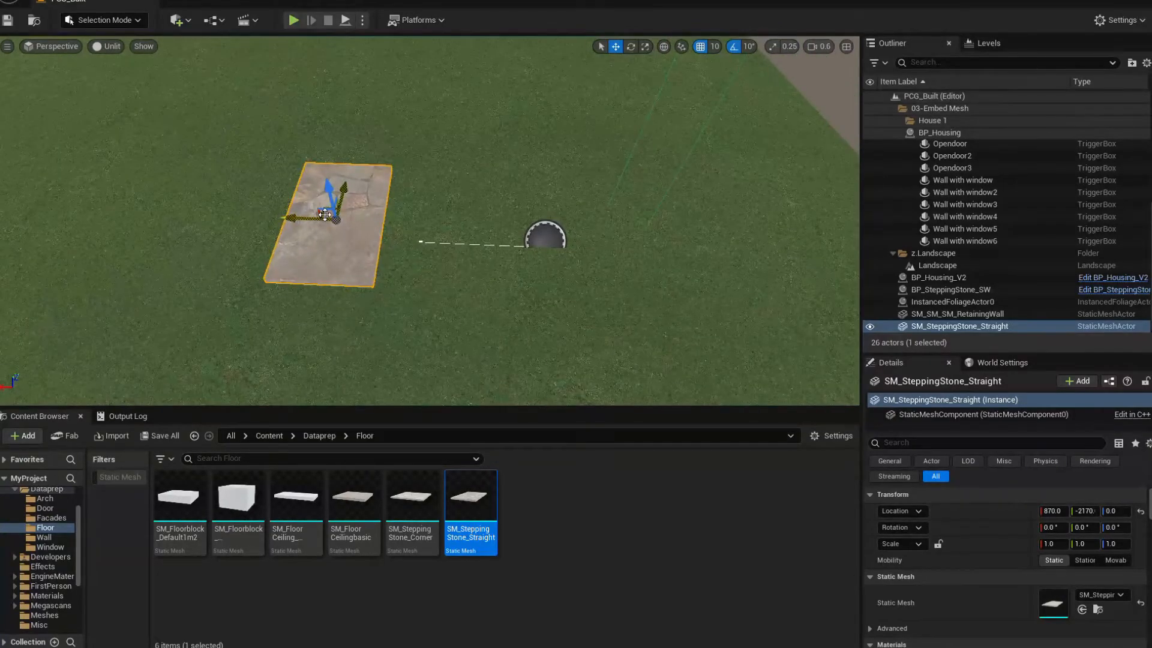
drag(320, 217, 316, 235)
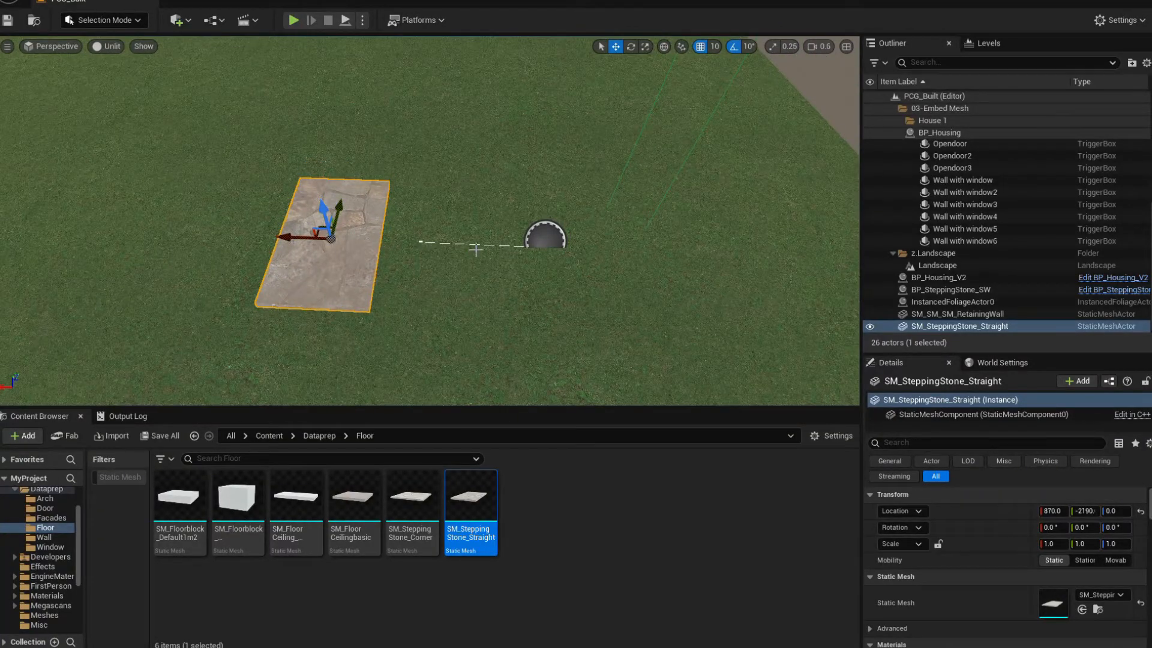
right_drag(472, 256, 419, 254)
key(d)
drag(262, 249, 204, 245)
right_drag(204, 244, 199, 242)
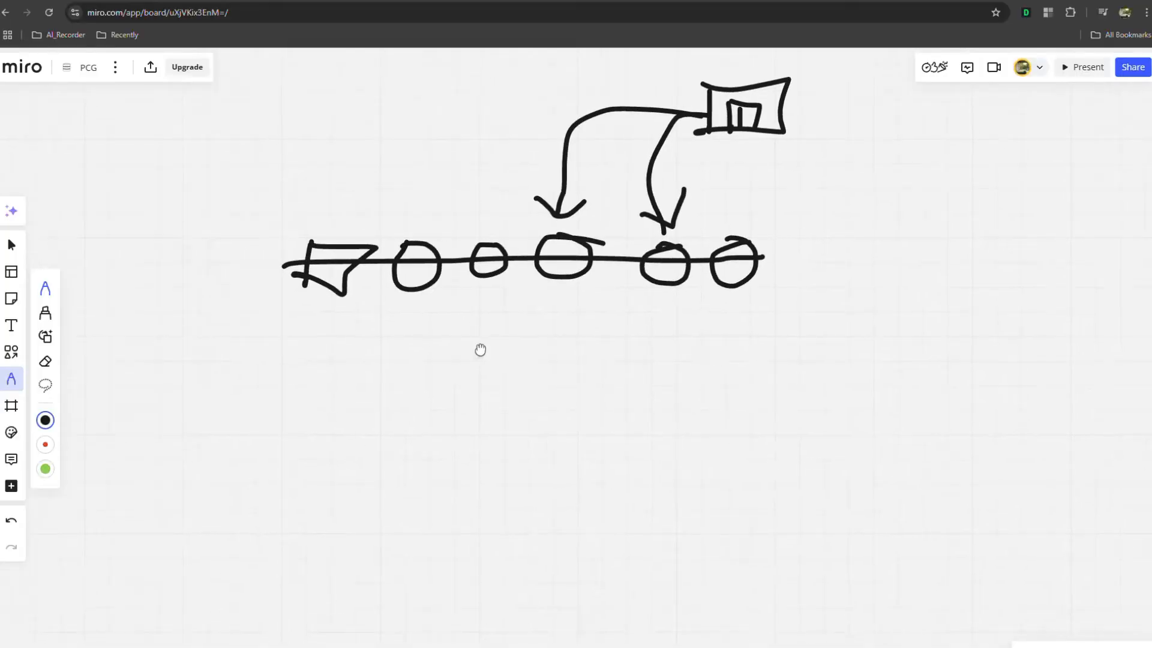
Step: On the Miro board, draw a dimension line with a question mark beneath the first two circles of the path
drag(438, 278, 429, 336)
drag(511, 282, 513, 343)
drag(425, 309, 528, 308)
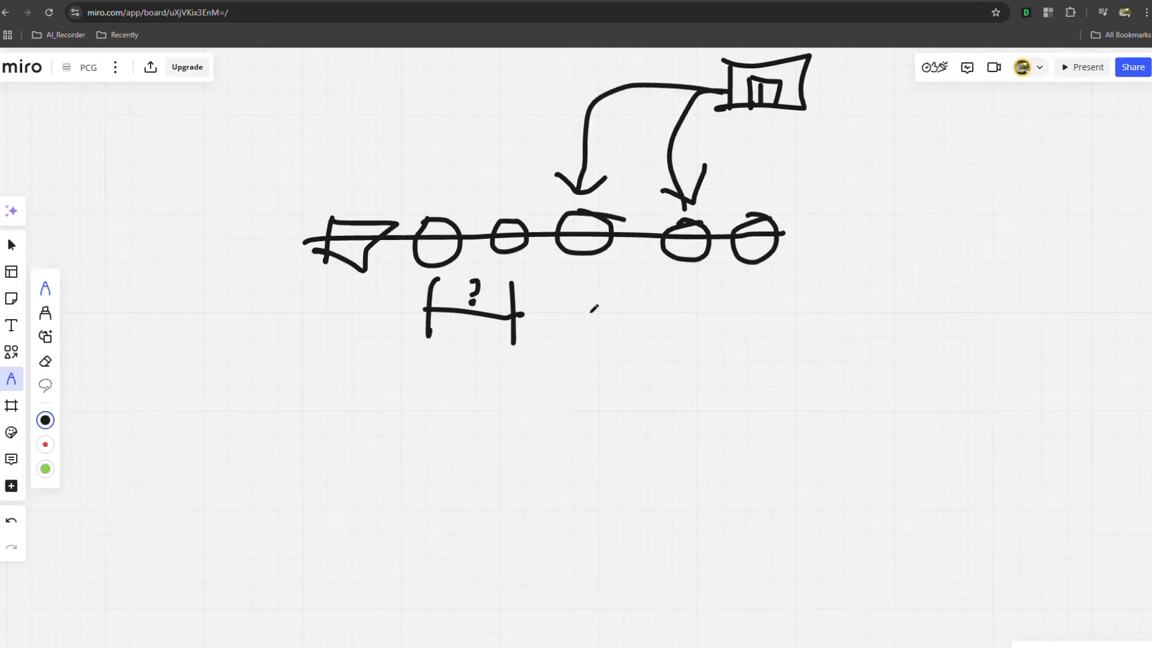
scroll(582, 344, down, 1)
Step: Sketch two upright rectangular stones side by side below the path and mark the gap between them
mouse_move(409, 382)
mouse_down()
mouse_move(411, 503)
mouse_move(470, 379)
mouse_move(412, 487)
mouse_up()
drag(533, 375, 526, 483)
mouse_move(533, 367)
mouse_down()
mouse_move(589, 487)
mouse_move(520, 478)
mouse_up()
mouse_move(476, 351)
mouse_down()
mouse_move(484, 376)
mouse_move(498, 363)
mouse_up()
drag(517, 344, 514, 370)
scroll(505, 456, down, 3)
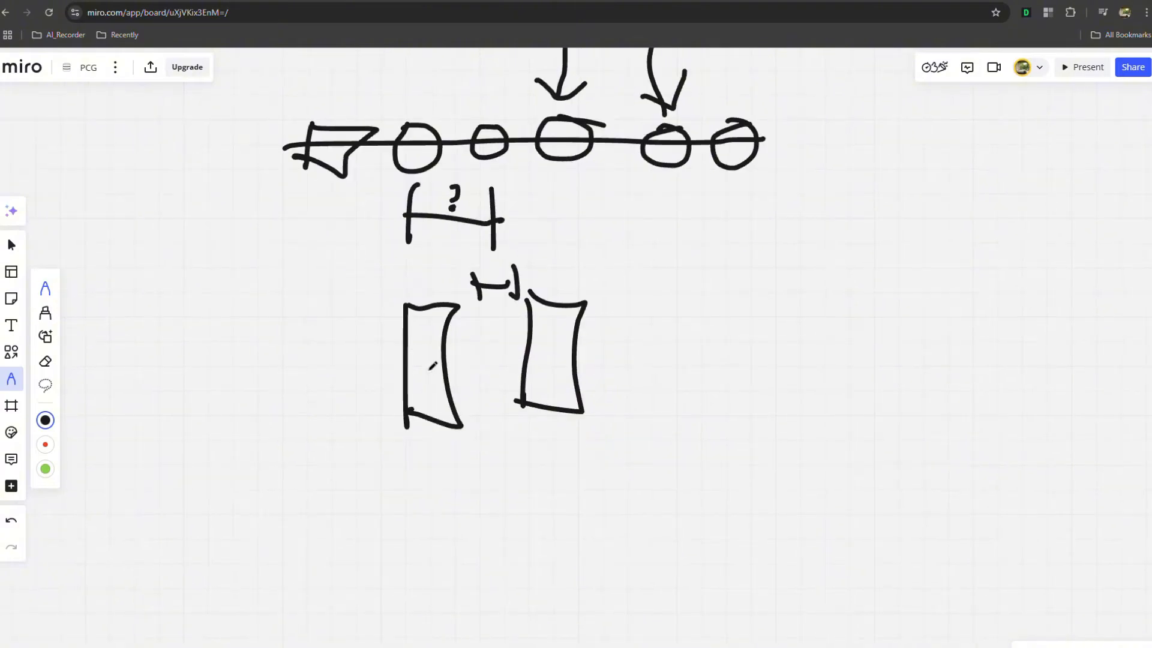
Step: Draw a dimension line with a question mark under the two stones and mark each stone's centre point
mouse_move(427, 437)
mouse_down()
mouse_move(425, 501)
mouse_move(582, 472)
mouse_move(560, 489)
mouse_up()
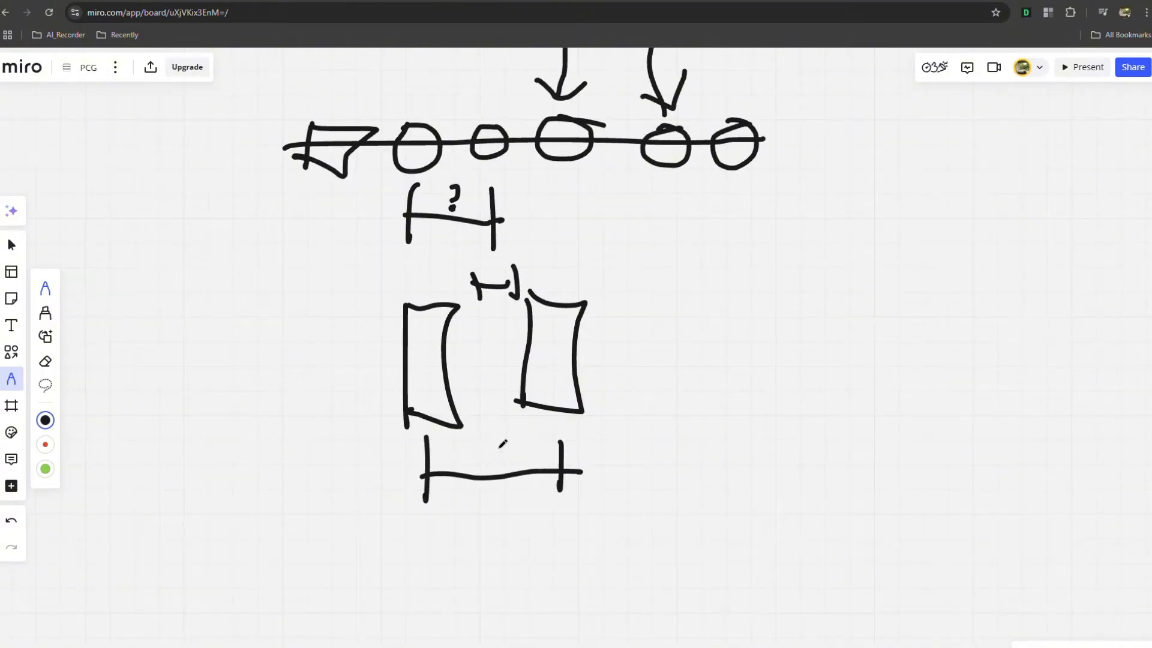
drag(492, 439, 500, 454)
drag(554, 354, 639, 338)
mouse_move(562, 350)
mouse_down()
mouse_move(548, 361)
mouse_move(570, 348)
mouse_up()
mouse_move(436, 358)
mouse_down()
mouse_move(423, 364)
mouse_move(431, 351)
mouse_up()
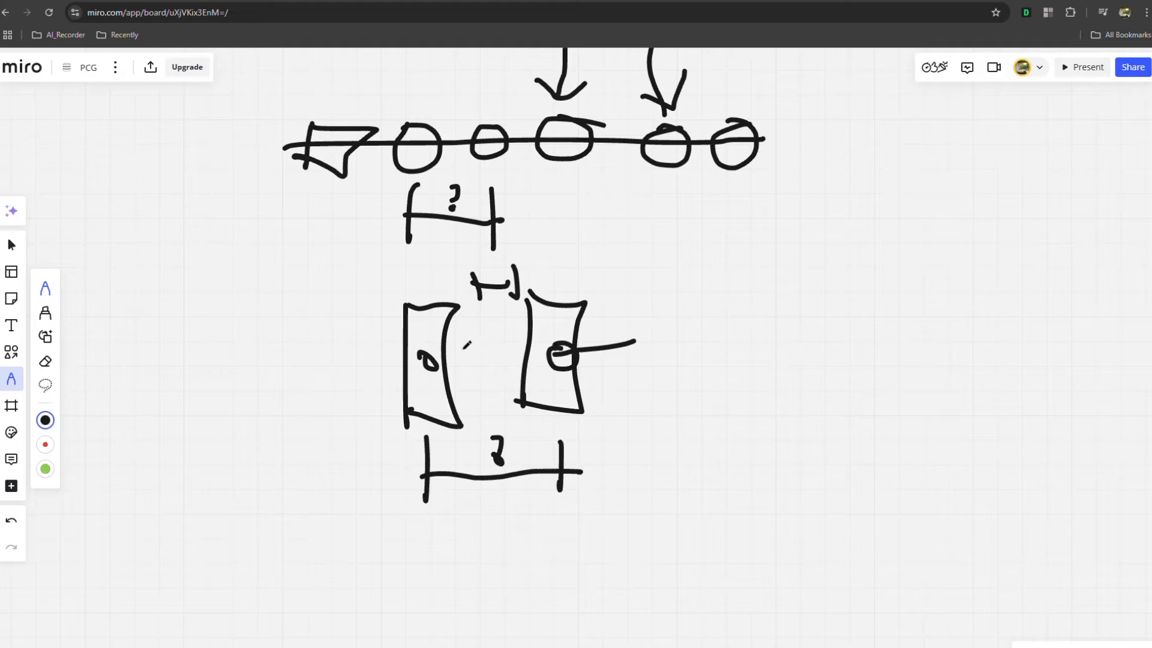
scroll(410, 190, up, 1)
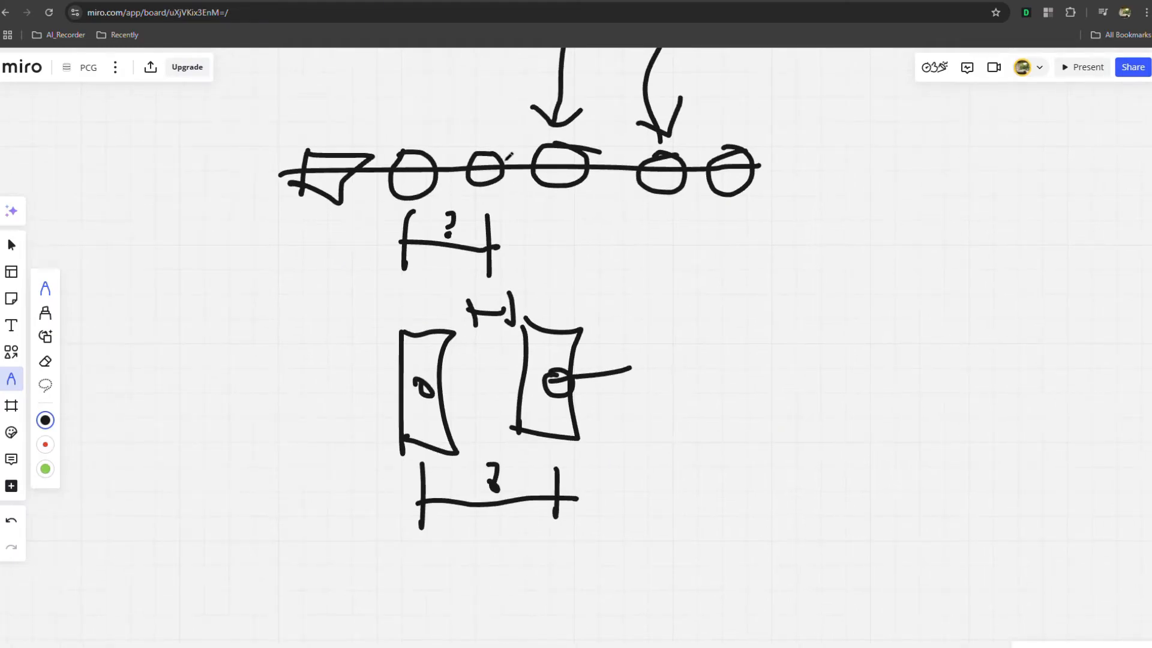
Step: Back in the Unreal Engine level, delete both SM_SteppingStone_Straight actors
right_drag(622, 268, 571, 295)
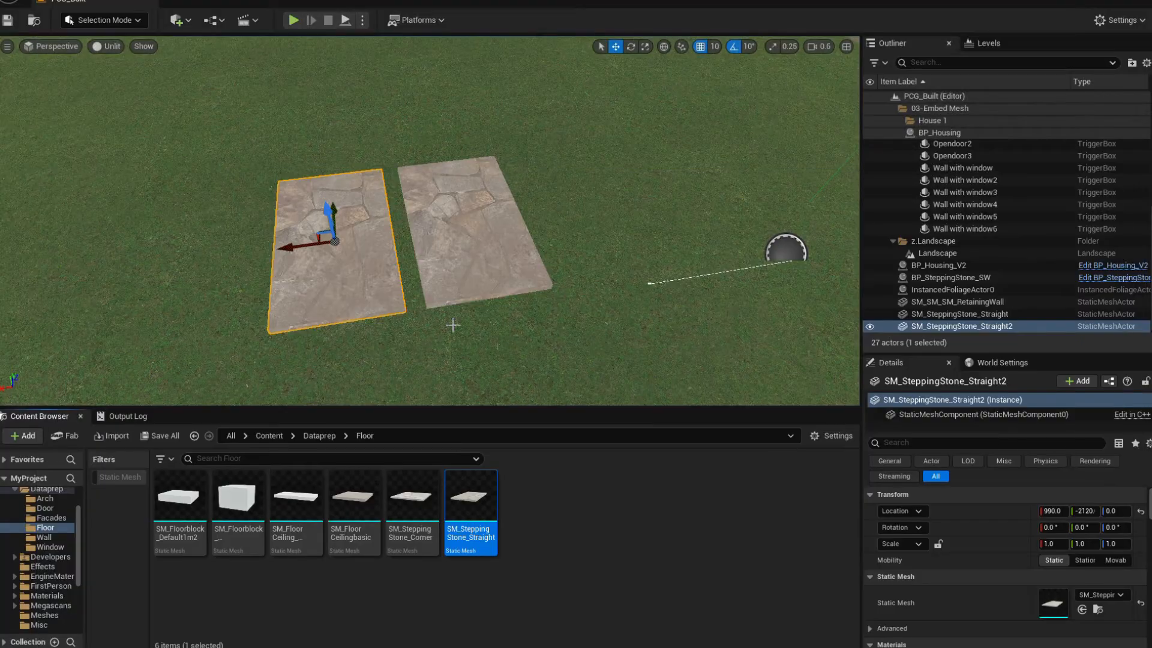
mouse_move(452, 325)
right_down()
mouse_move(424, 322)
mouse_move(458, 327)
right_up()
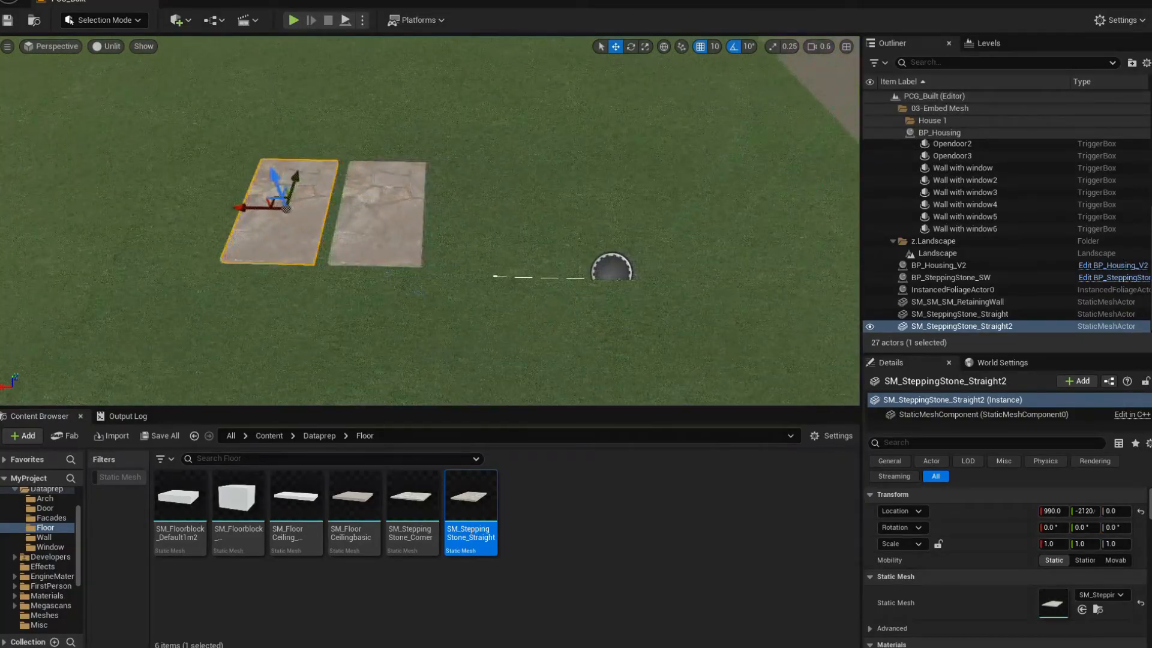
ctrl+click(393, 235)
right_drag(418, 243, 433, 246)
key(Delete)
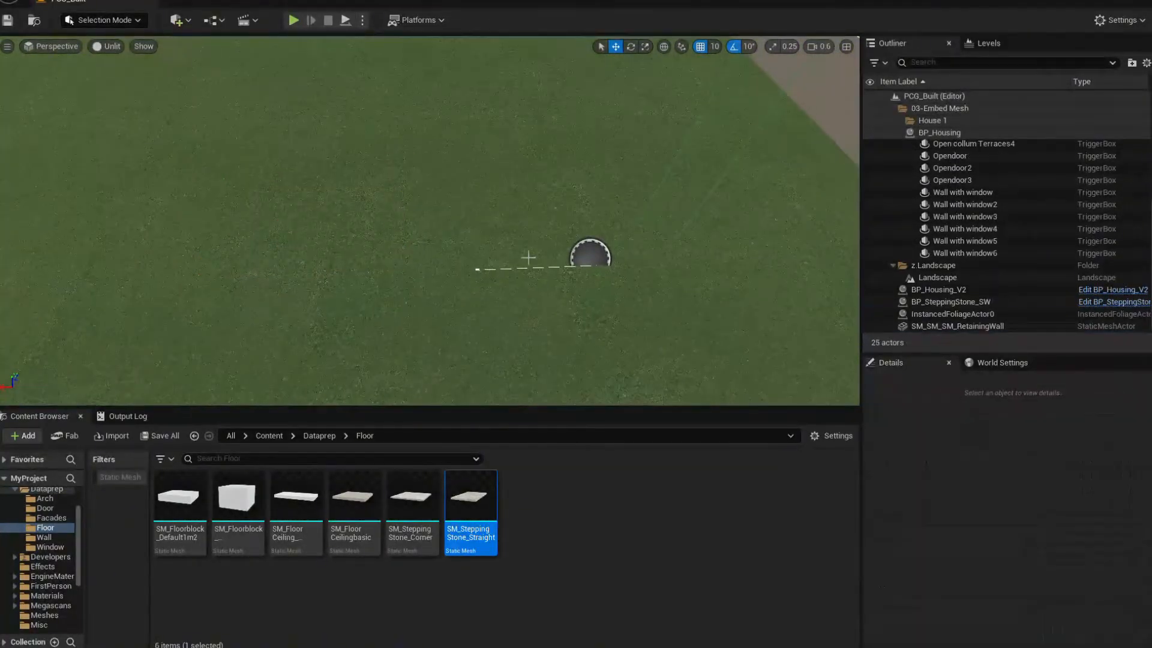
Step: Open the BP_SteppingStone_SW Blueprint from the PCG_2 folder
scroll(45, 552, down, 5)
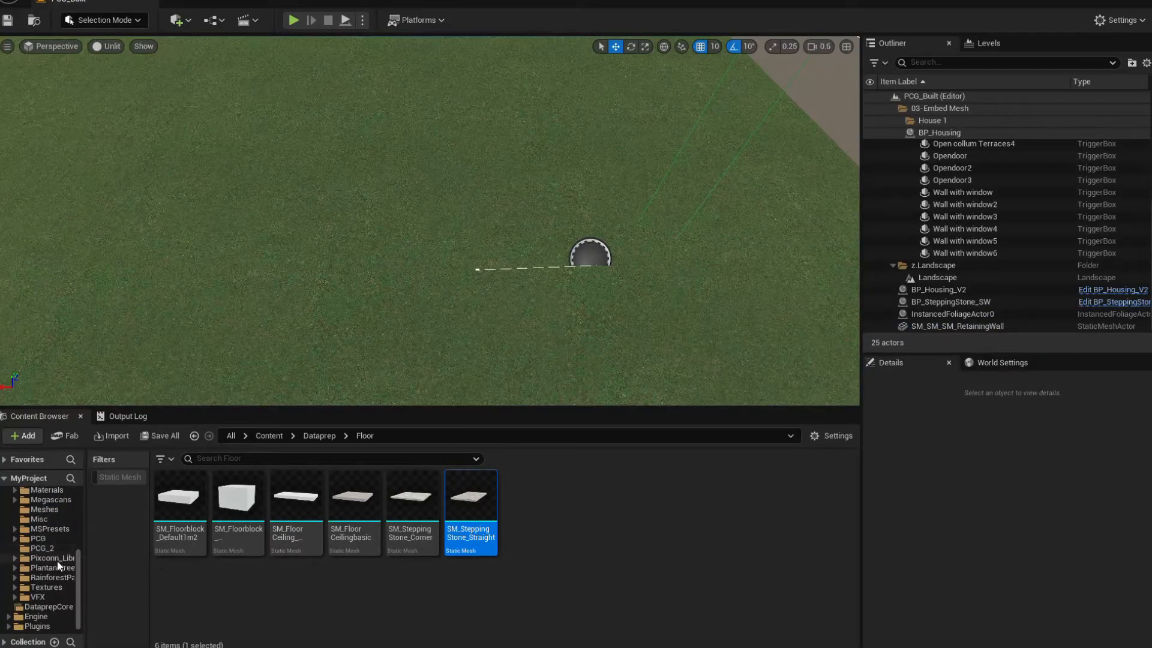
click(42, 548)
double_click(180, 504)
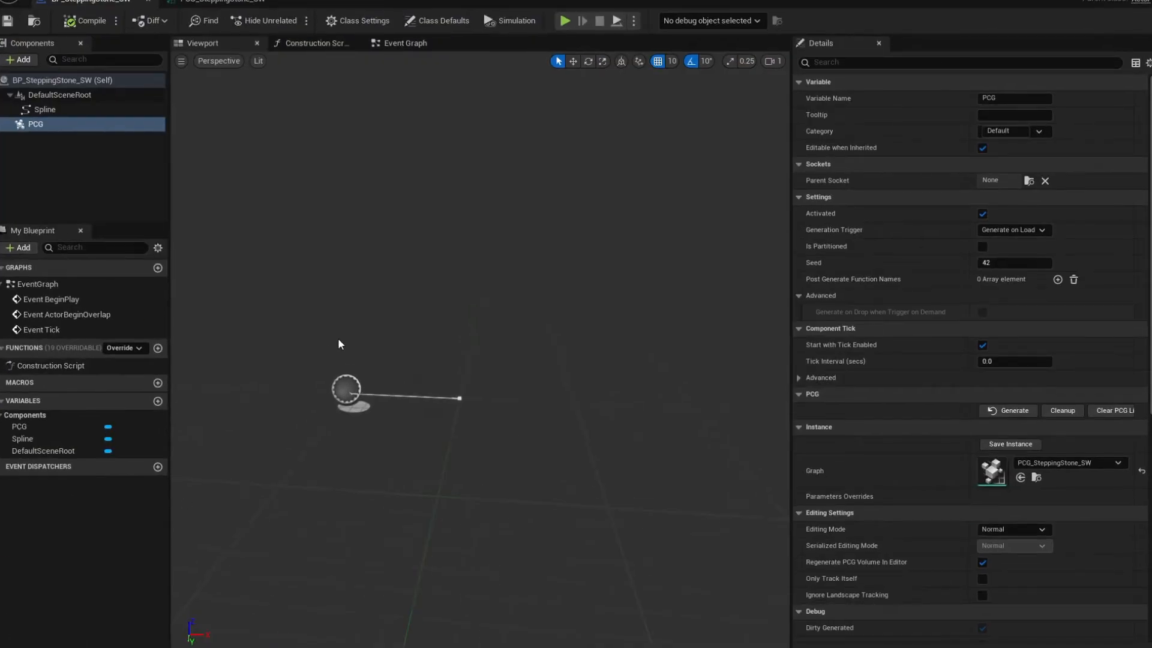
Step: Add a variable named DistanceStep to the BP_SteppingStone_SW Blueprint
click(158, 400)
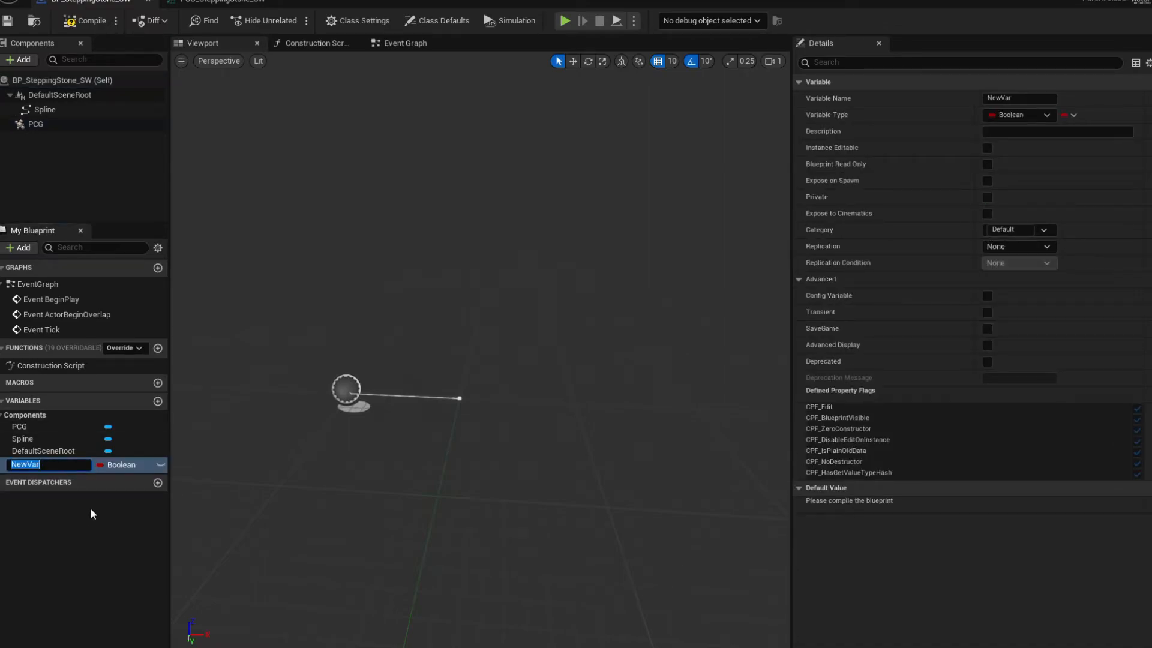
text(Stepping)
key(BackSpace)
key(BackSpace)
key(BackSpace)
key(BackSpace)
key(BackSpace)
key(BackSpace)
key(BackSpace)
key(BackSpace)
text(Sto)
key(BackSpace)
key(BackSpace)
key(BackSpace)
text(Dio)
key(BackSpace)
text(stanceStep)
key(Return)
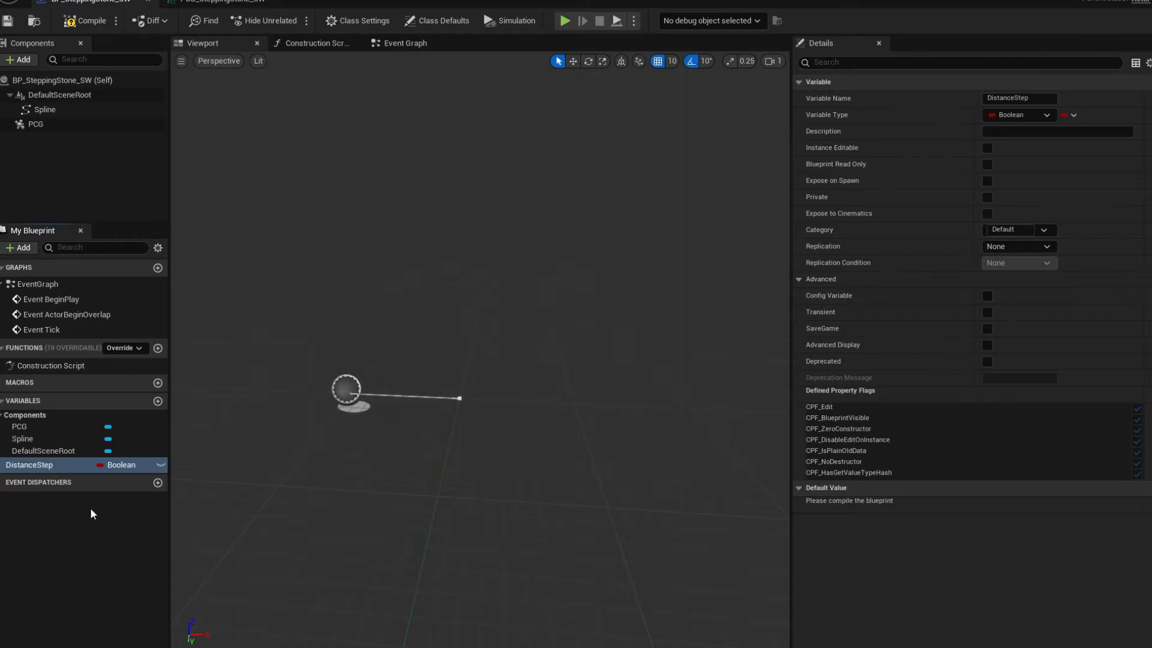
Step: Set the DistanceStep variable's type to Float and make it instance editable
click(117, 465)
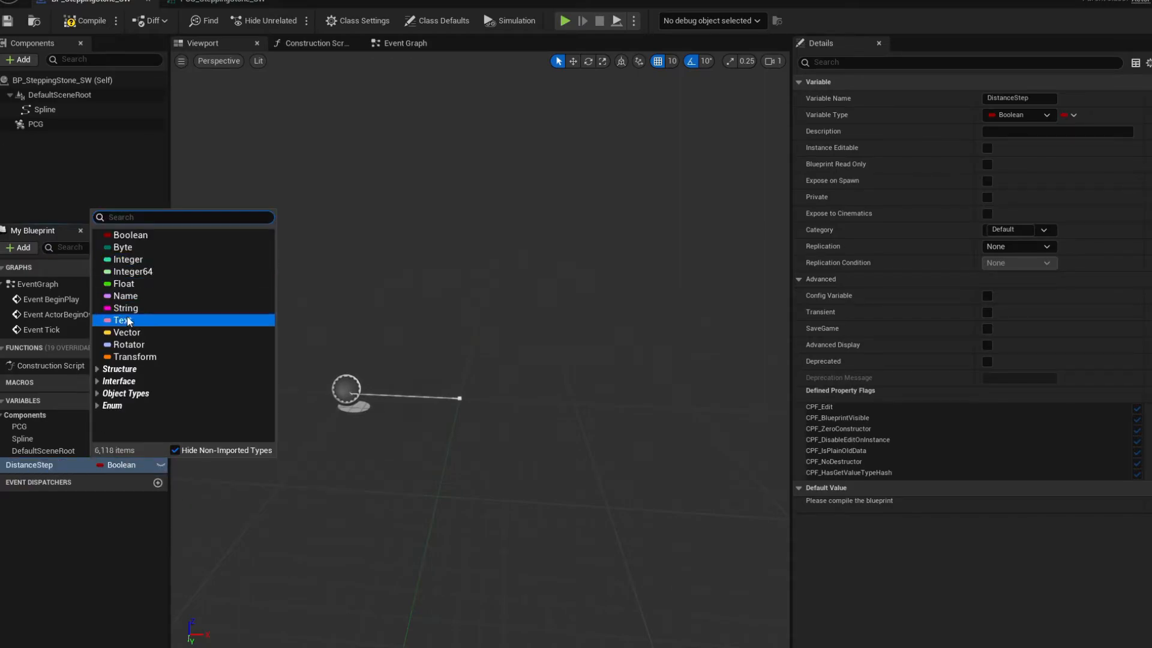
click(123, 284)
click(160, 465)
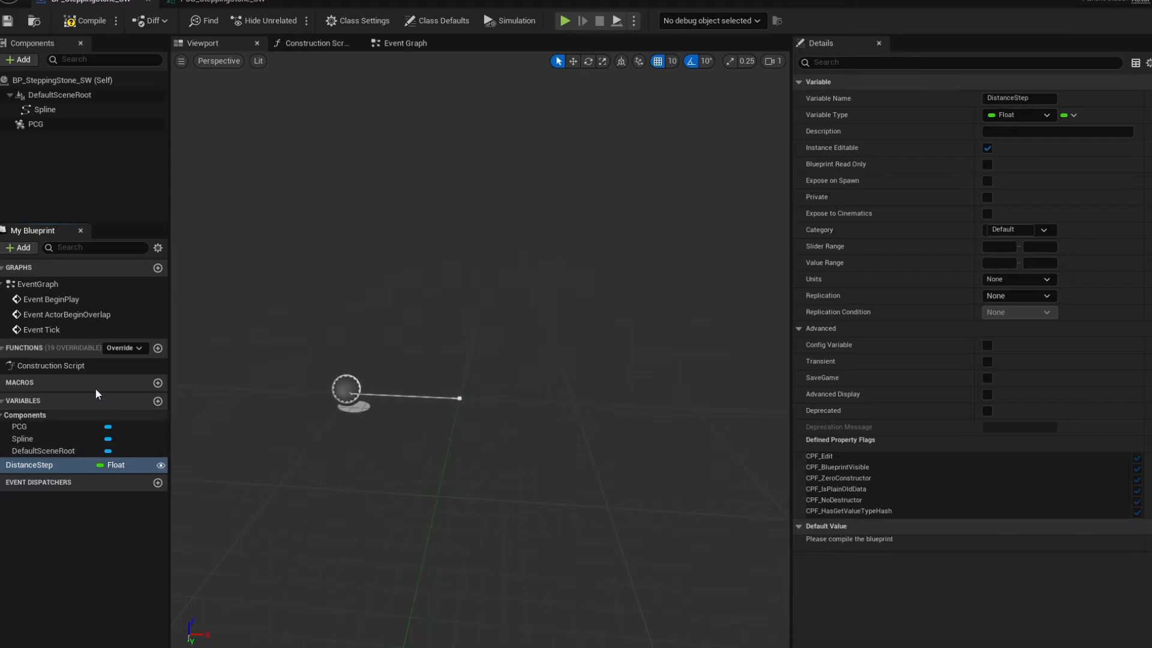
Step: Compile the Blueprint, give DistanceStep a default value of 100, and compile again
click(89, 22)
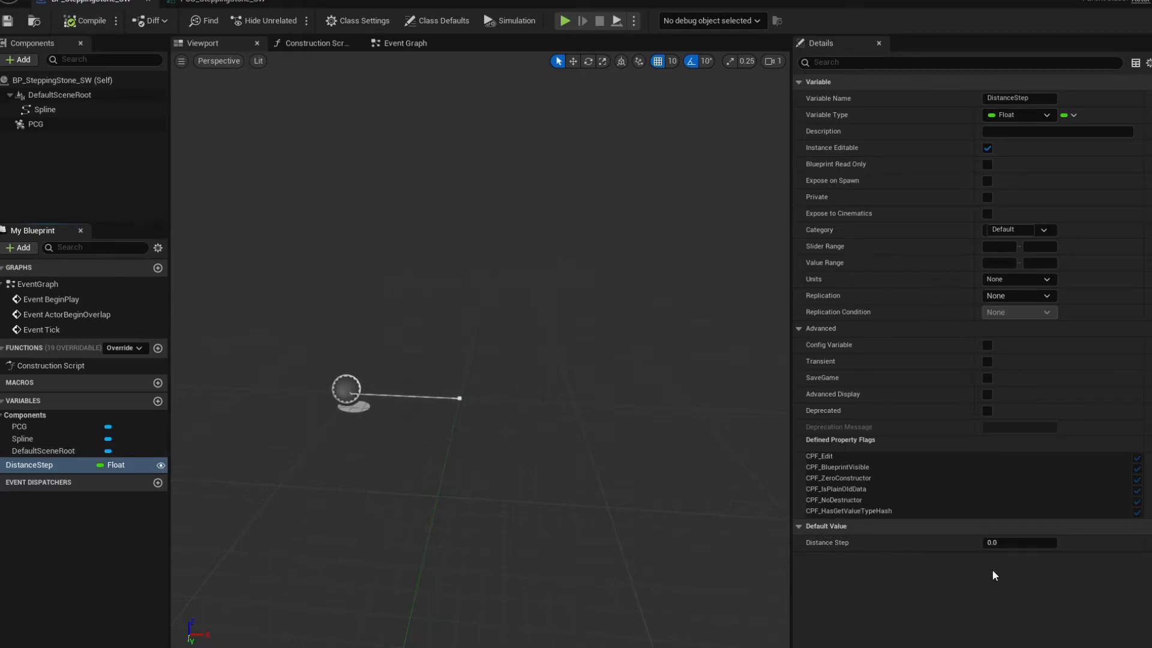
click(1007, 542)
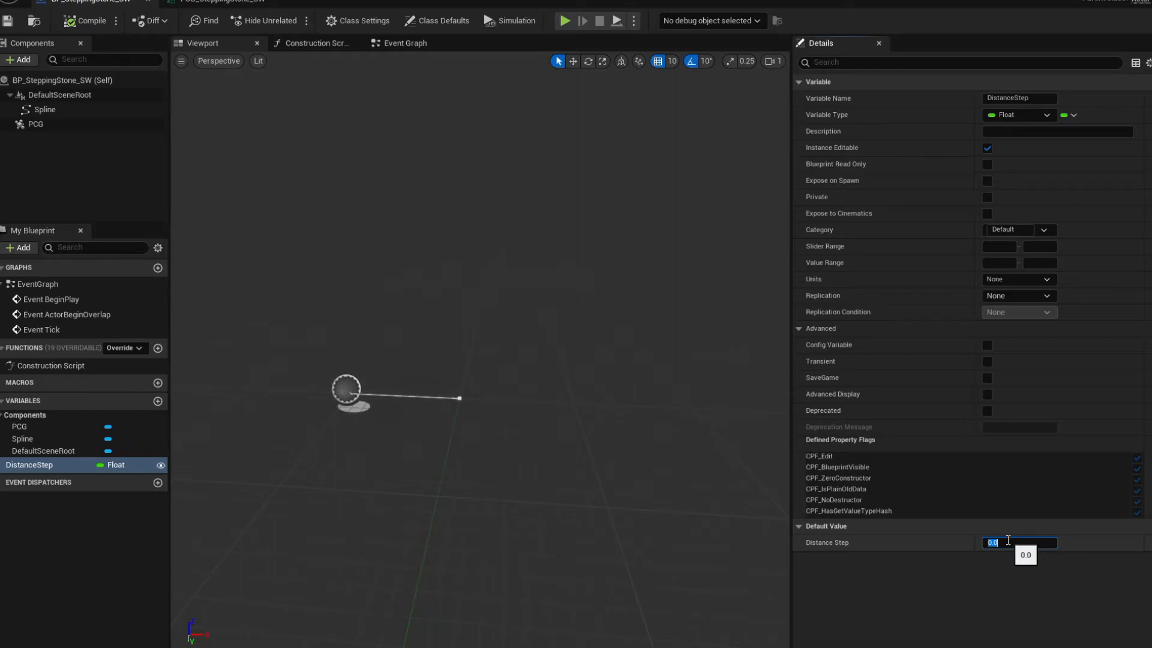
key(Return)
click(87, 21)
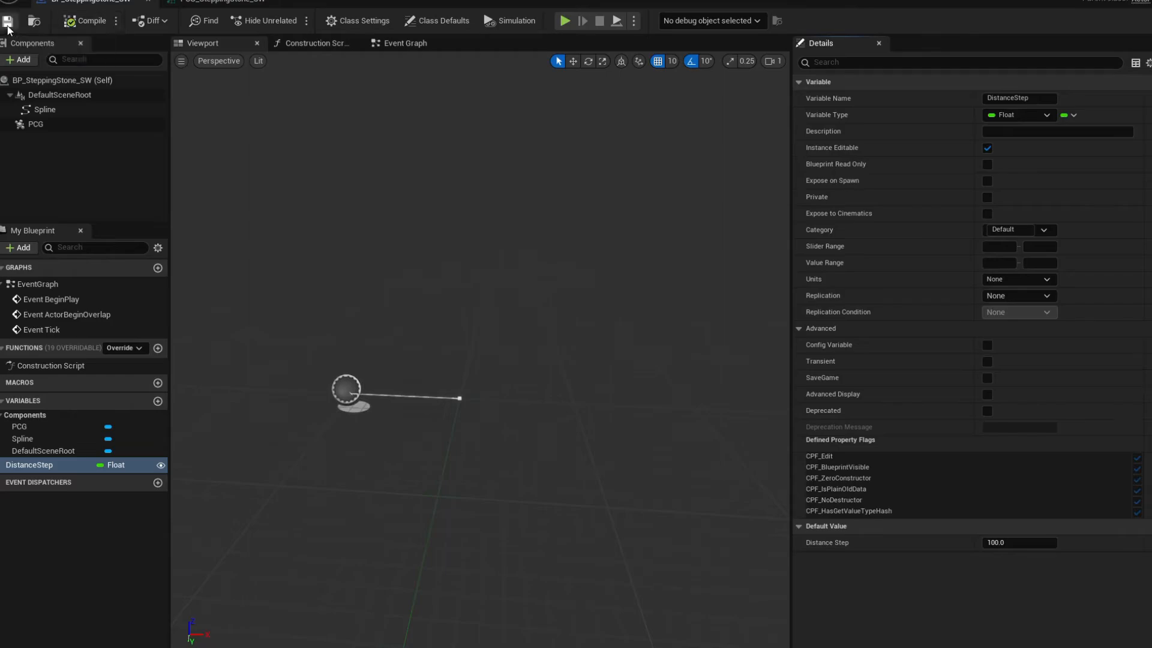
Step: In the PCG_SteppingStone_SW graph, set the Spline Sampler's mode to Distance and enable Unbounded
click(194, 5)
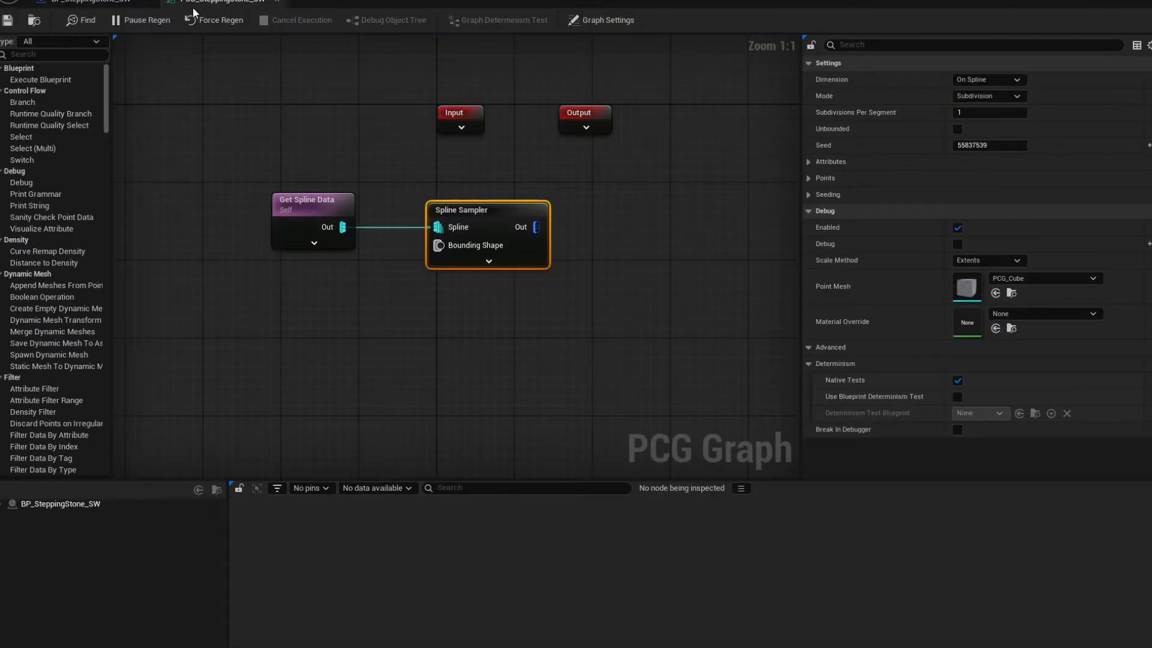
right_drag(330, 342, 313, 308)
right_drag(383, 298, 450, 295)
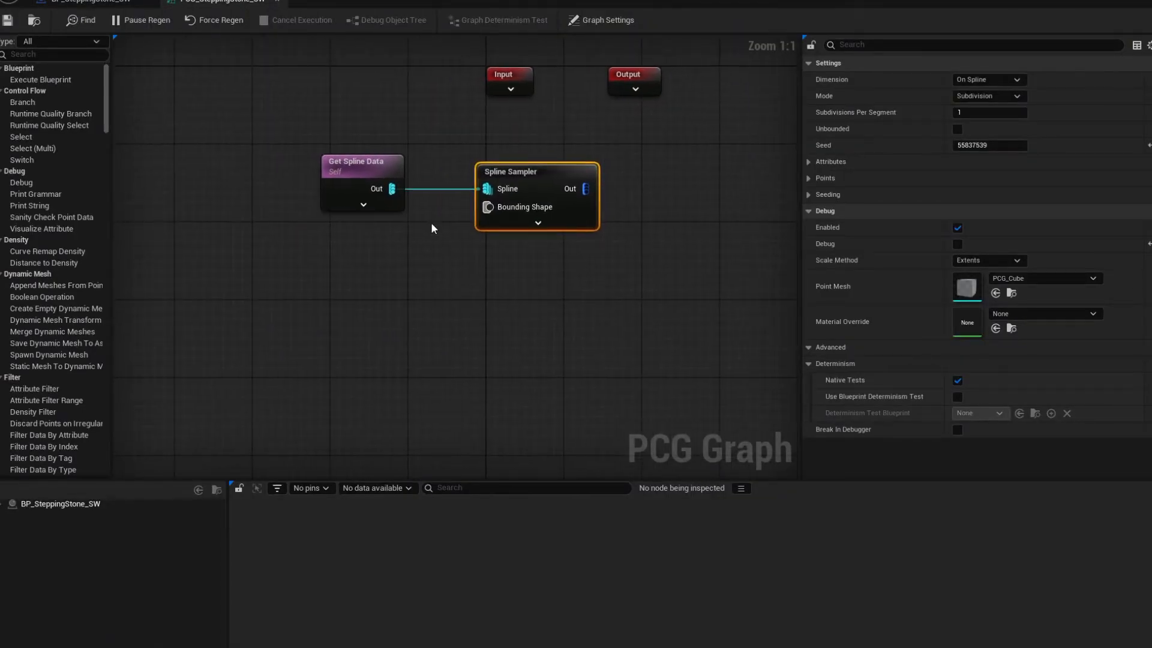
right_drag(446, 229, 396, 297)
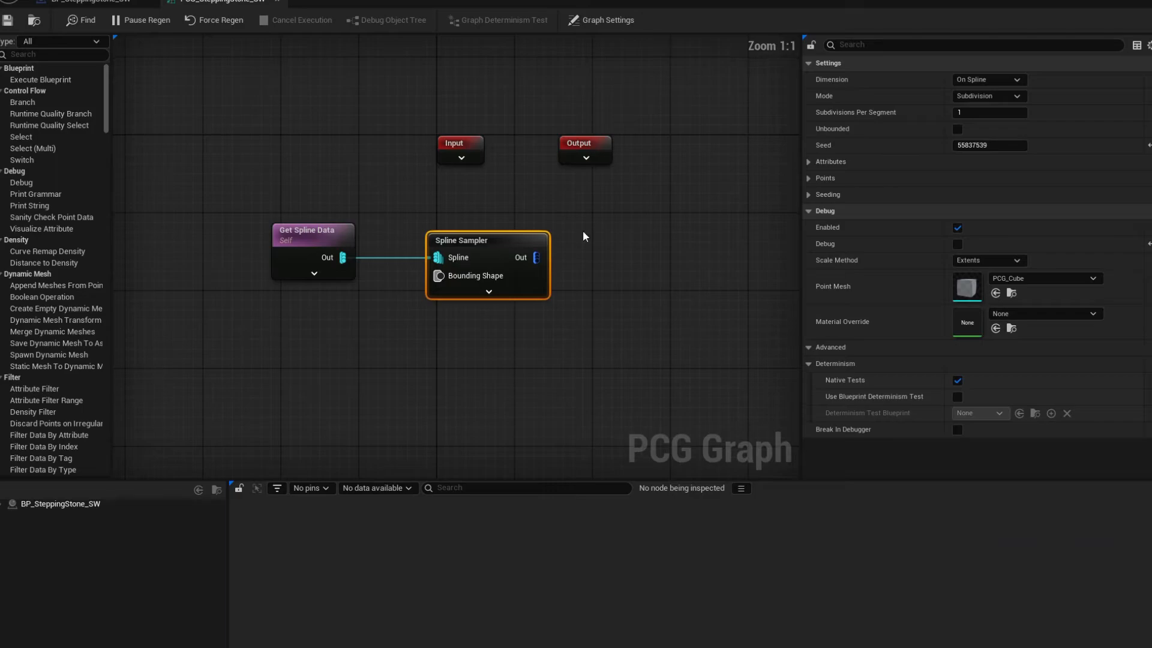
click(976, 98)
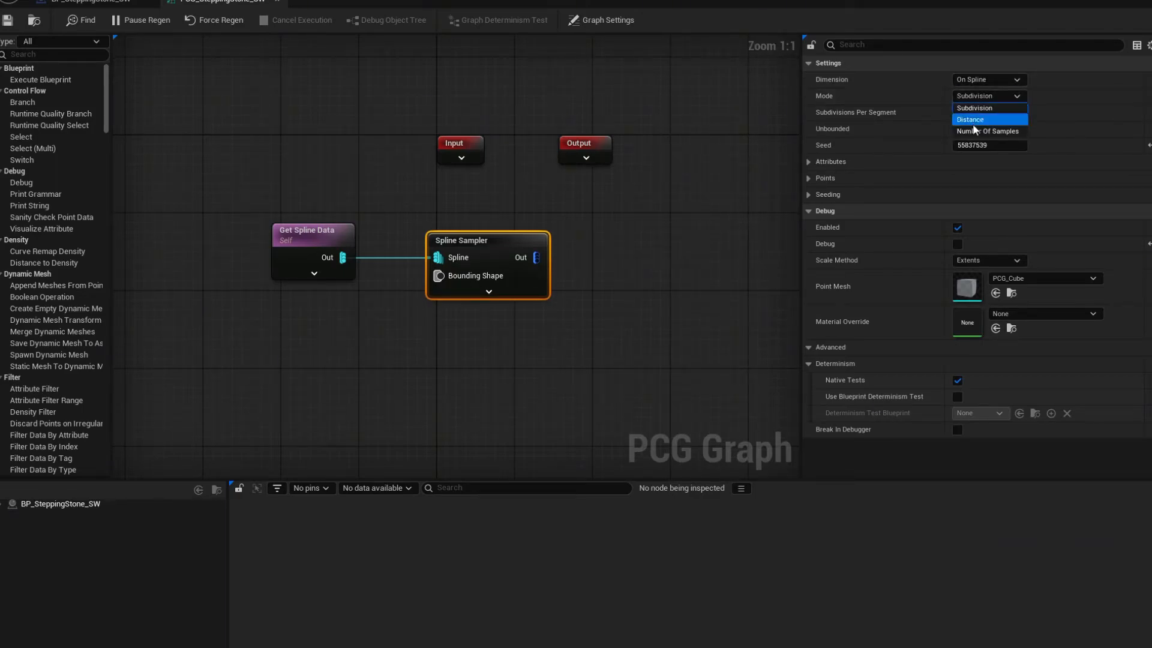
click(973, 122)
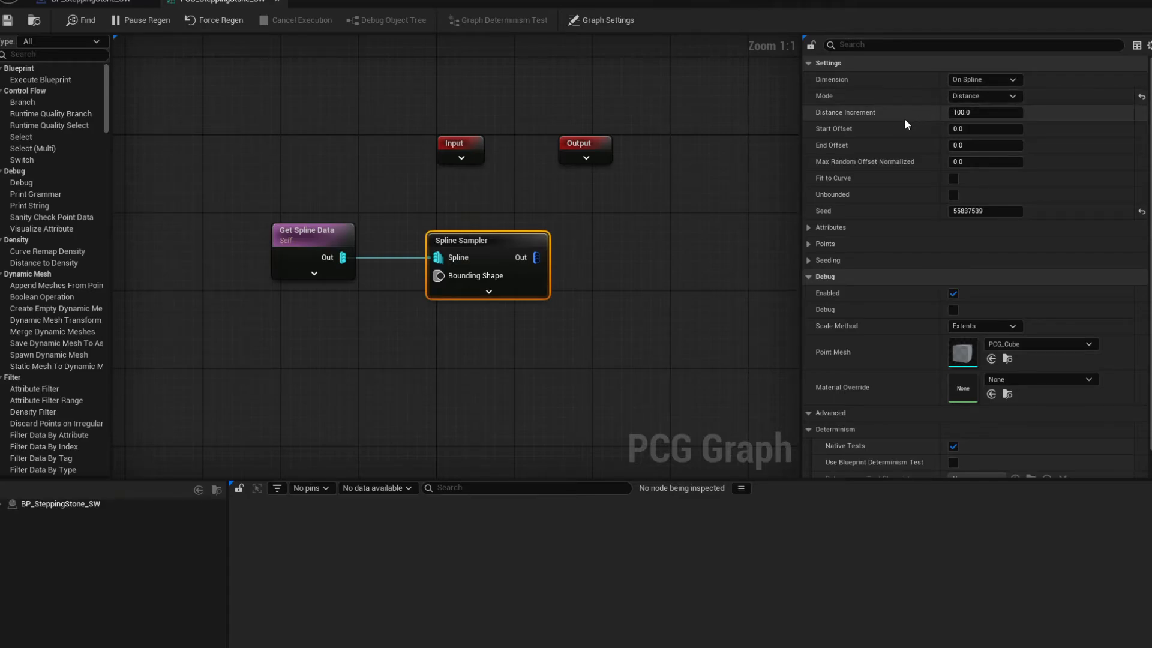
click(954, 194)
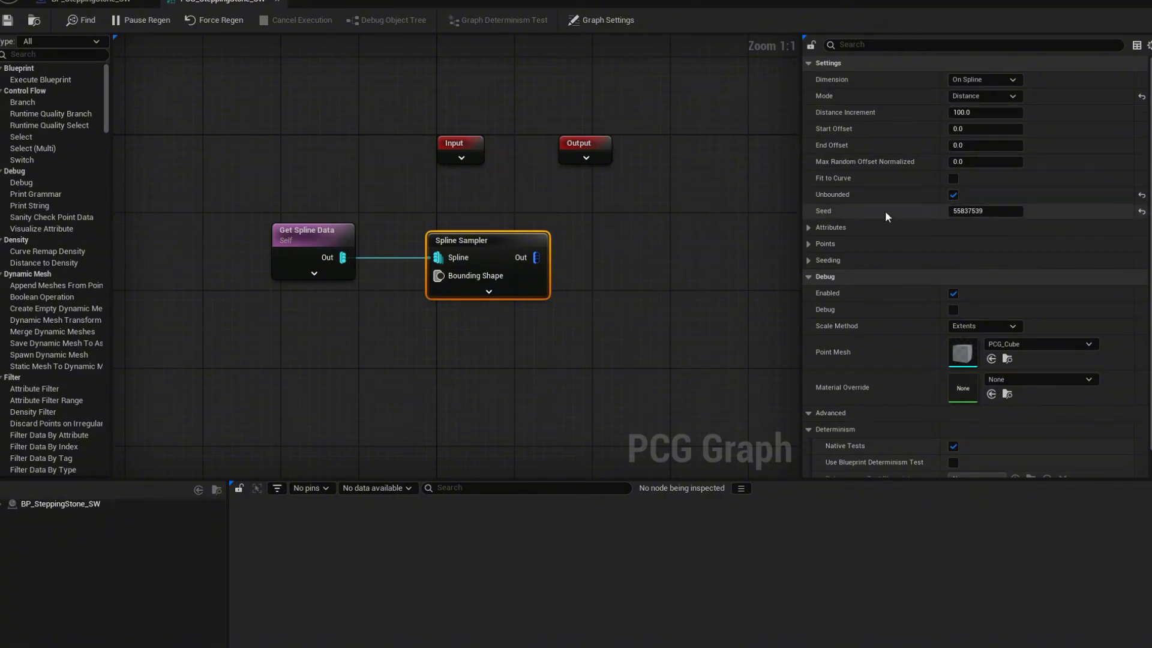
Step: Add a Get Actor Property node below Get Spline Data
right_drag(324, 341, 364, 331)
text(get)
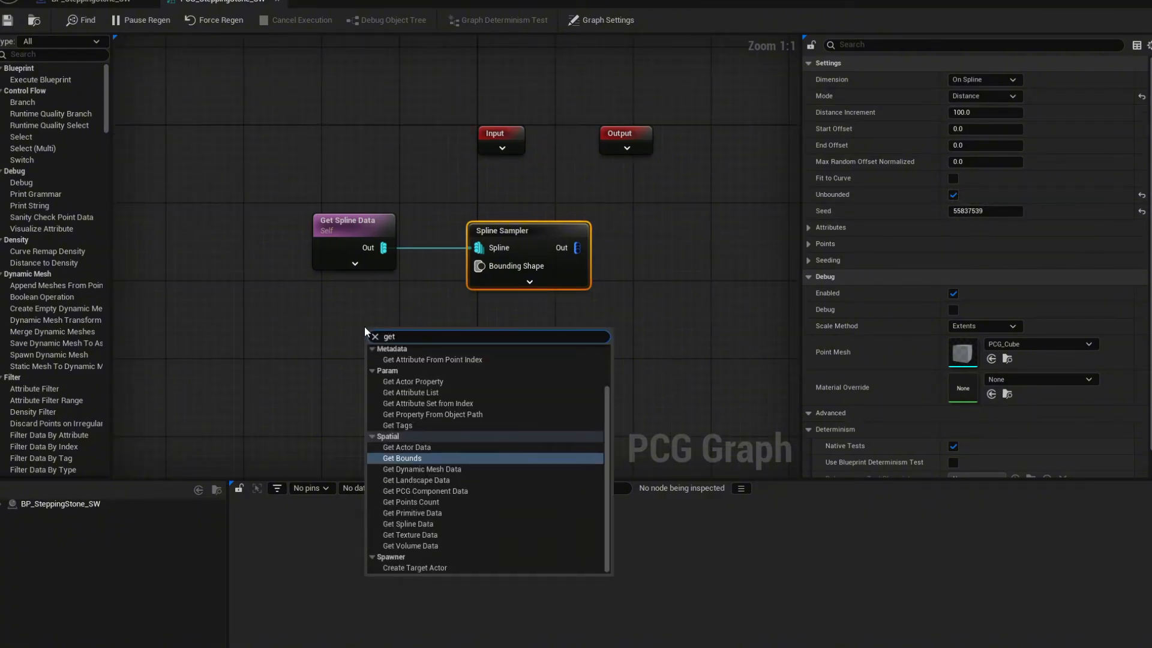
text( pro)
key(Return)
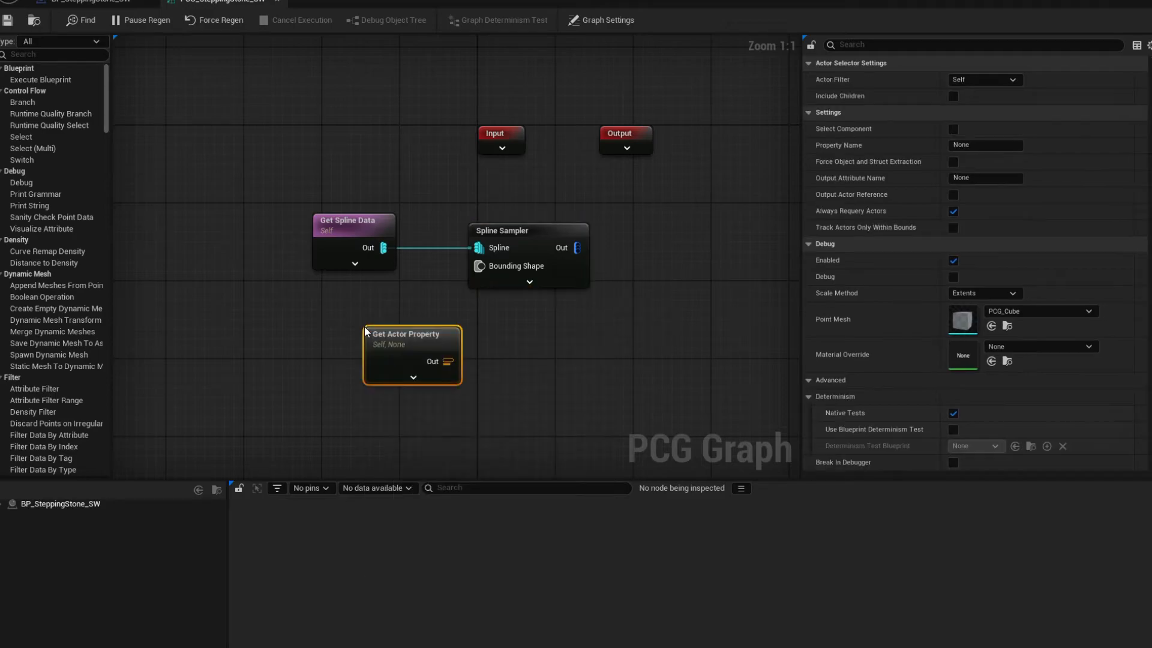
drag(421, 345, 386, 348)
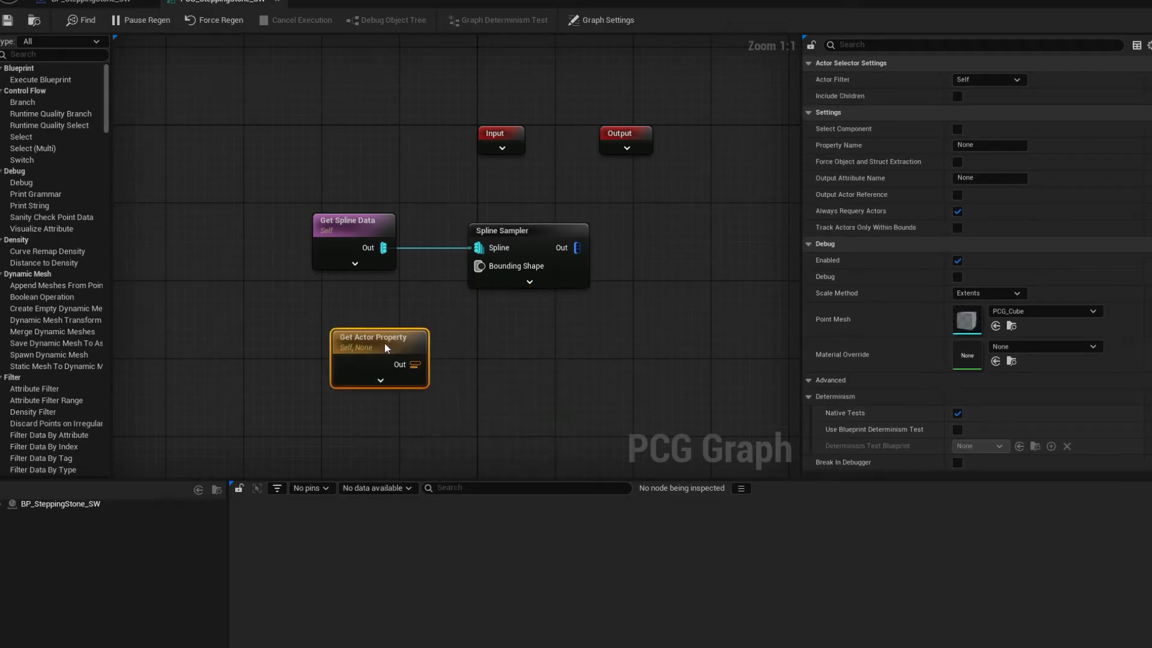
Step: Copy the DistanceStep variable's name from BP_SteppingStone_SW into the Get Actor Property node's Property Name in the PCG graph
click(84, 5)
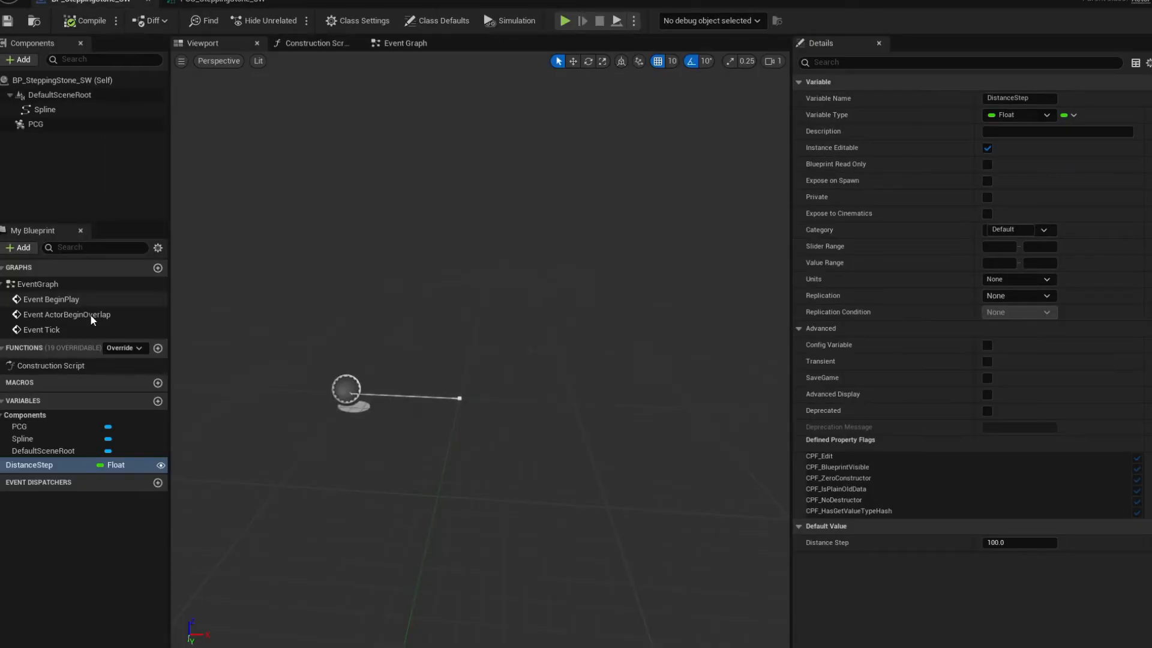
double_click(30, 465)
key(ctrl+c)
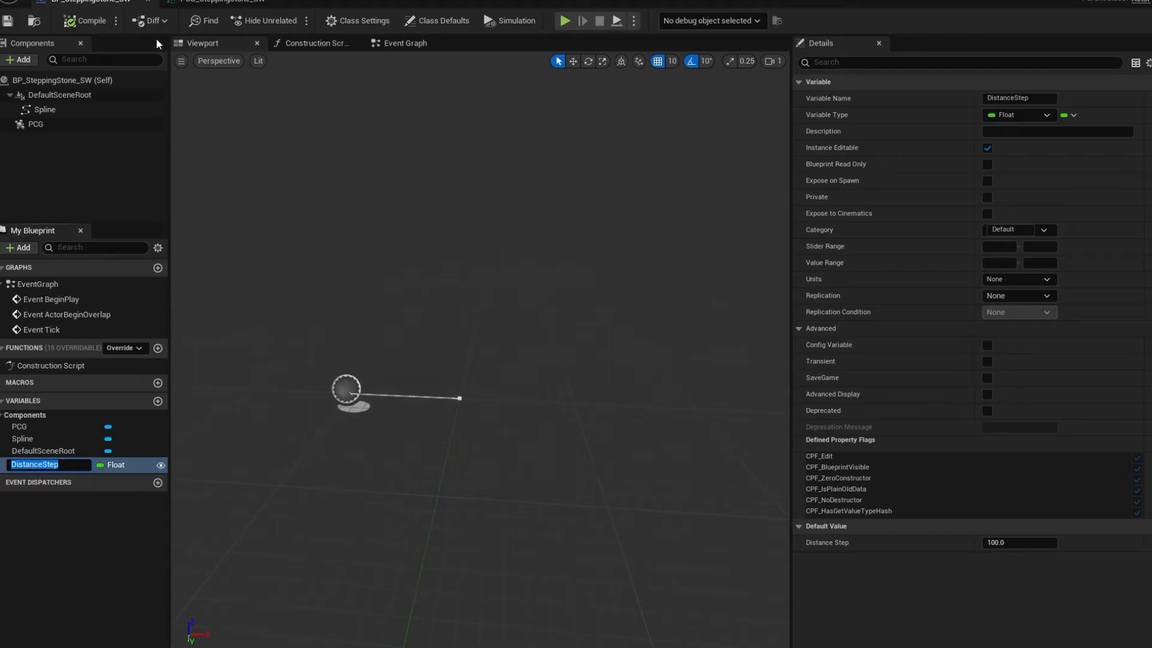
click(207, 5)
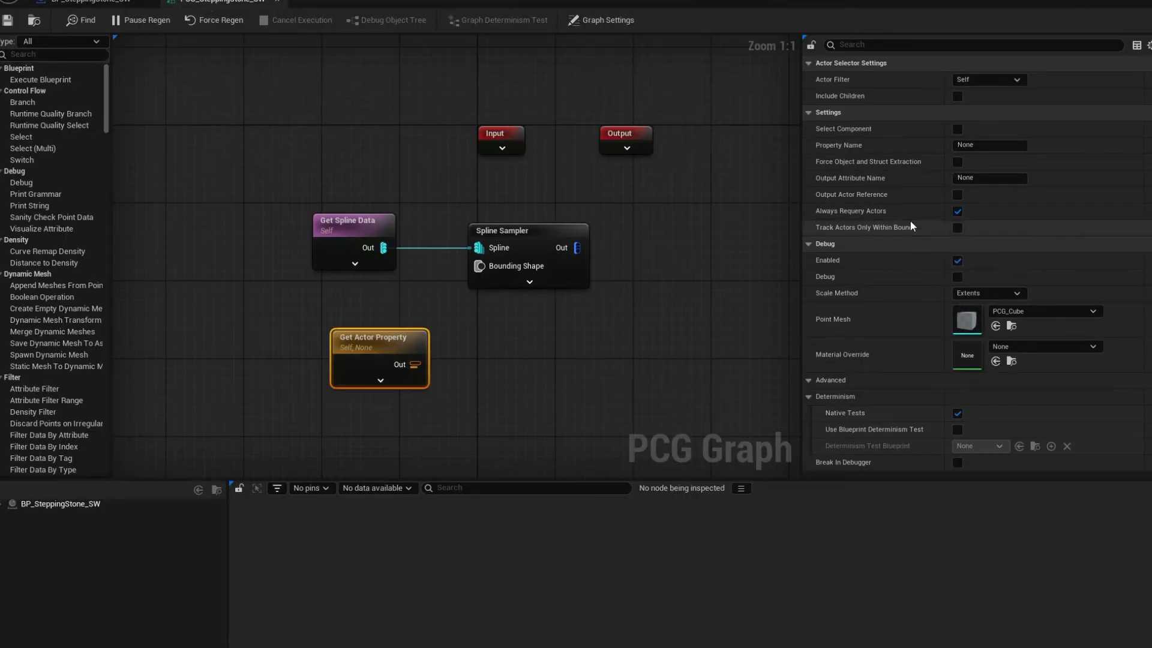
click(990, 144)
key(ctrl+v)
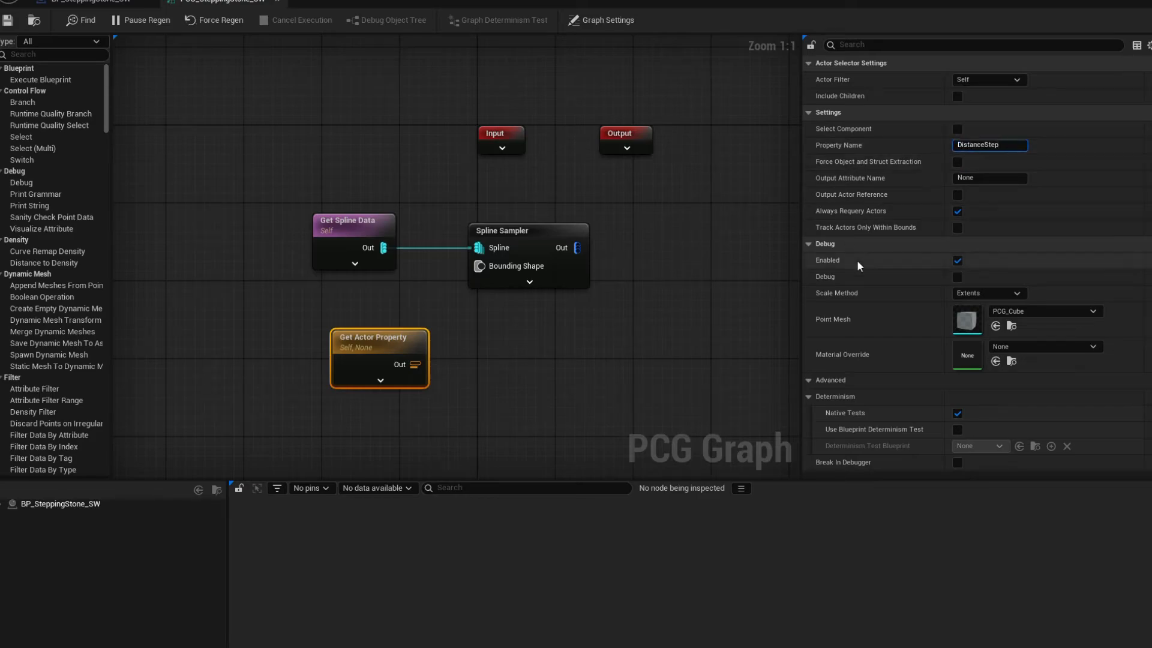
click(624, 366)
right_drag(547, 353, 620, 348)
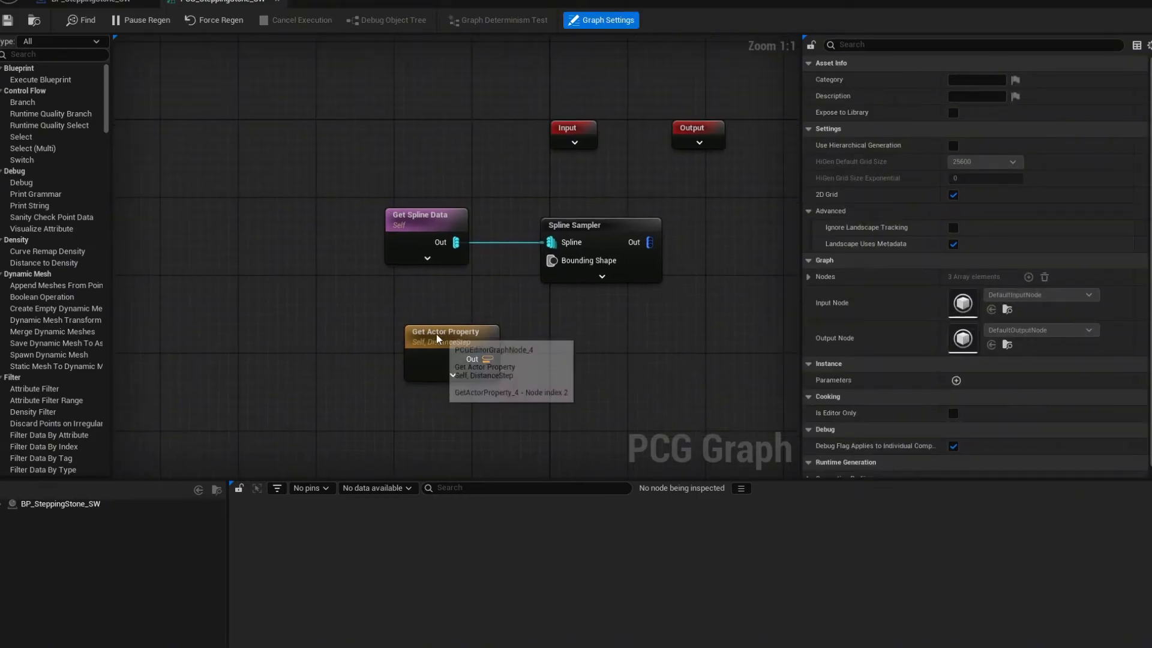
Step: Expand the Spline Sampler's override pins and connect Get Actor Property's output to Distance Increment
drag(436, 335, 406, 328)
click(601, 276)
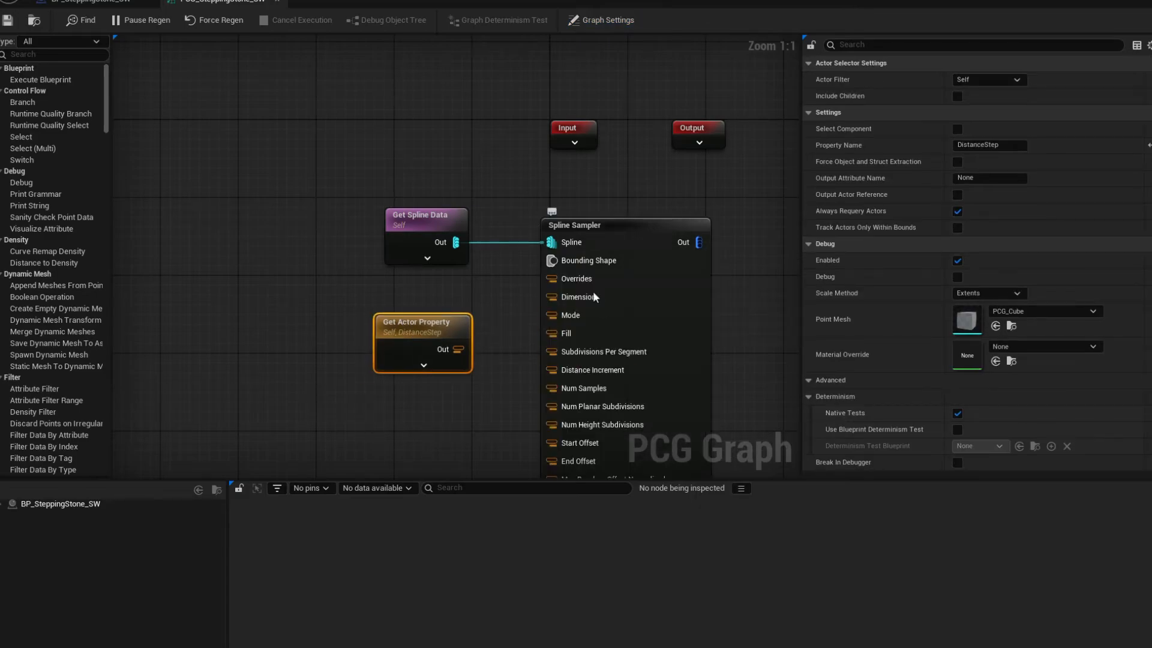
right_drag(692, 205, 606, 180)
right_drag(656, 300, 627, 252)
click(530, 196)
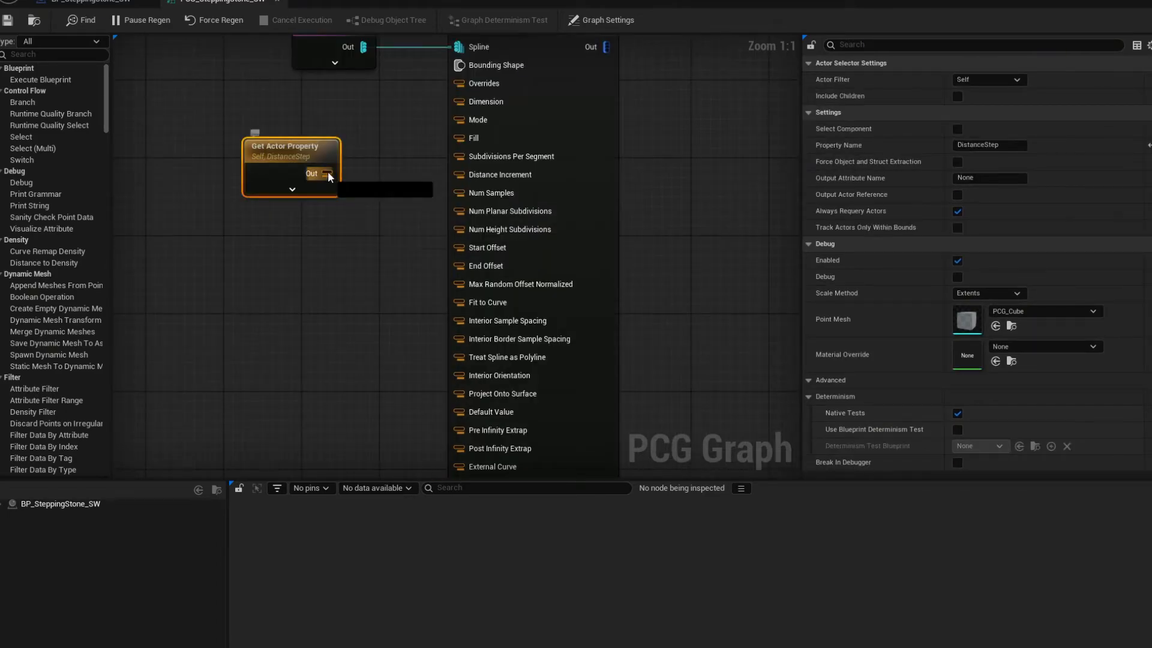
drag(327, 173, 459, 174)
Step: Move Get Actor Property closer to Get Spline Data and collapse the Spline Sampler's unused pins
right_drag(304, 138, 394, 255)
drag(381, 275, 419, 234)
right_drag(510, 337, 498, 239)
scroll(499, 238, down, 3)
right_drag(578, 355, 542, 157)
right_drag(579, 334, 578, 150)
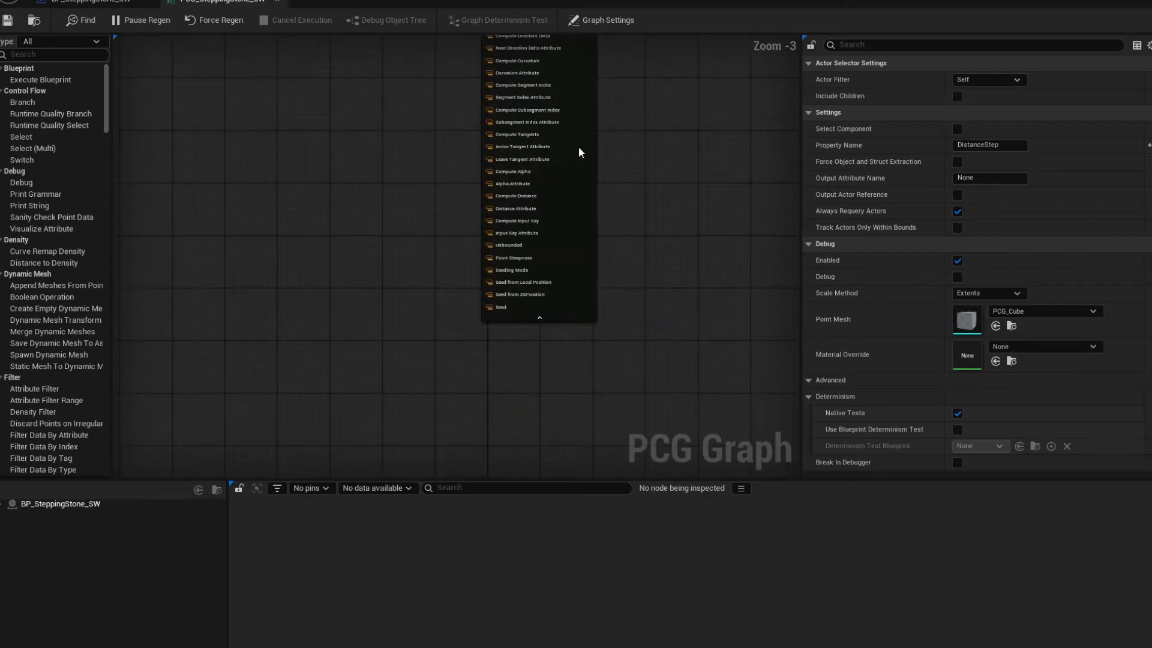
click(544, 319)
right_drag(530, 312, 554, 387)
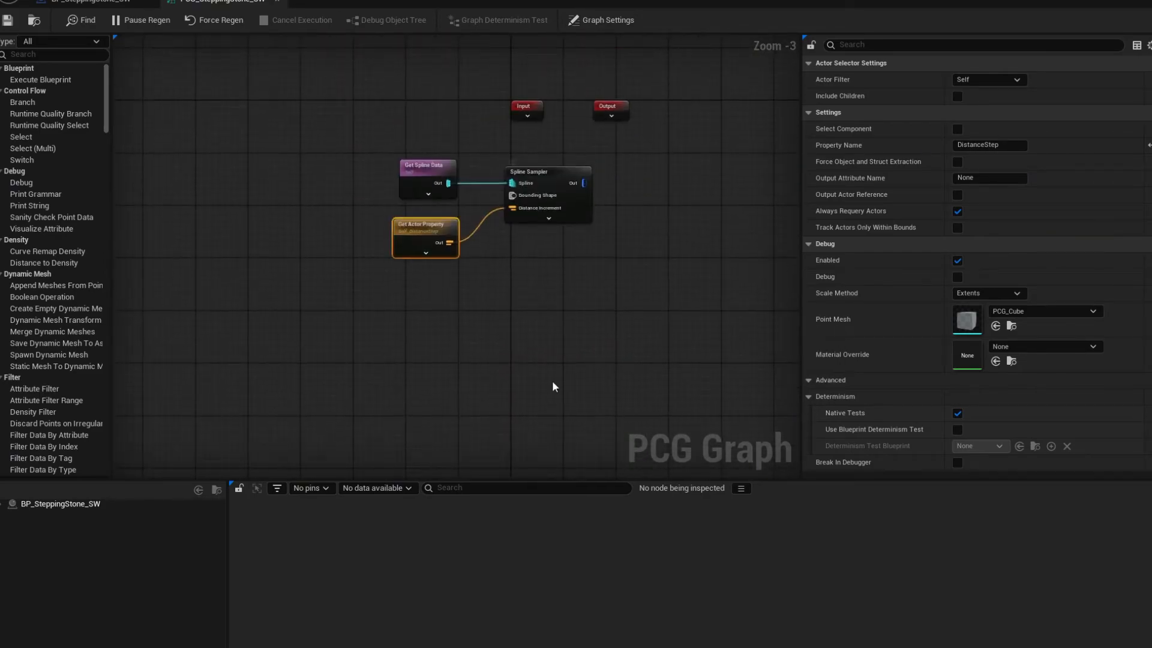
click(90, 2)
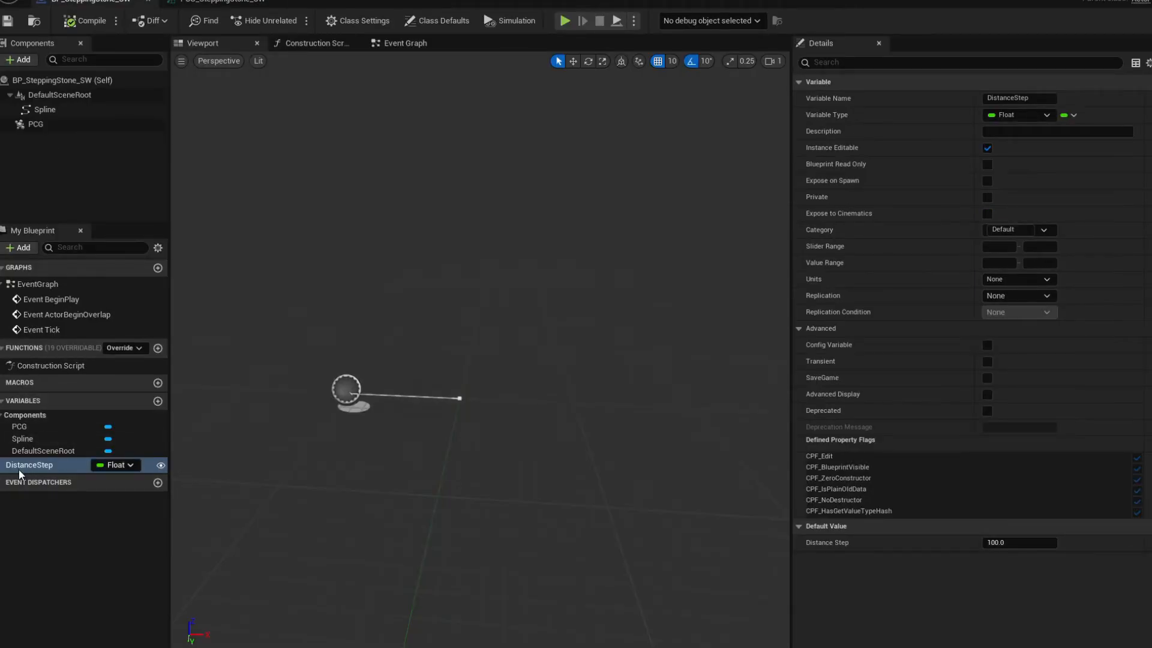
click(222, 2)
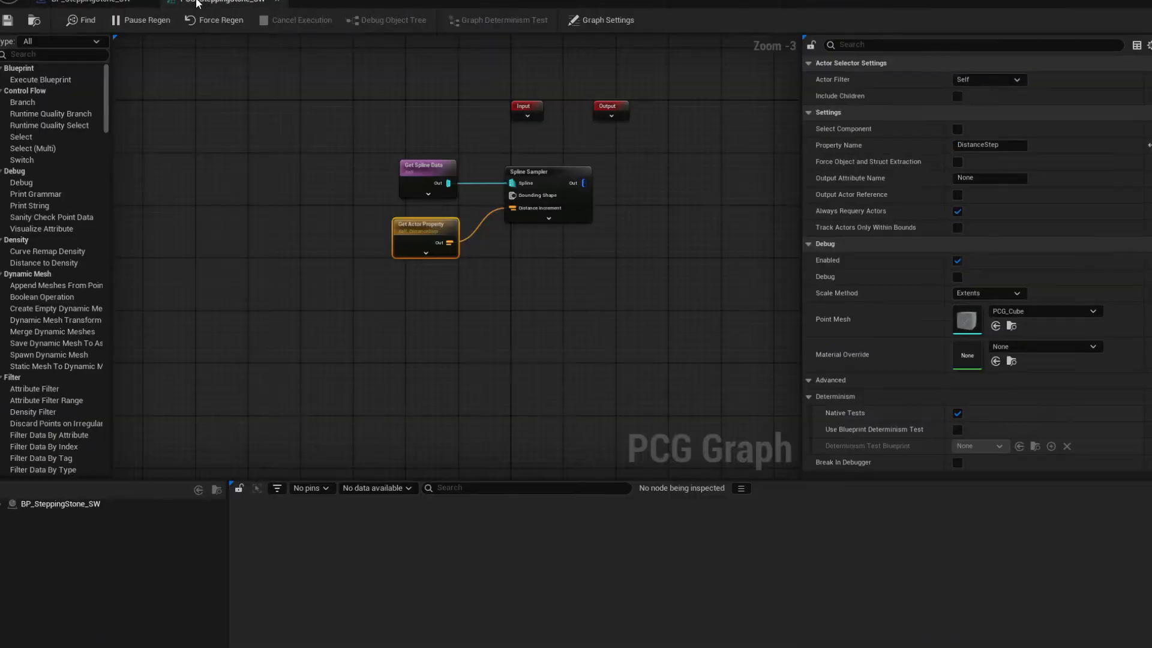
Step: Add a Static Mesh Spawner fed by the Spline Sampler's output and rename it Stepping Stone
scroll(660, 210, up, 2)
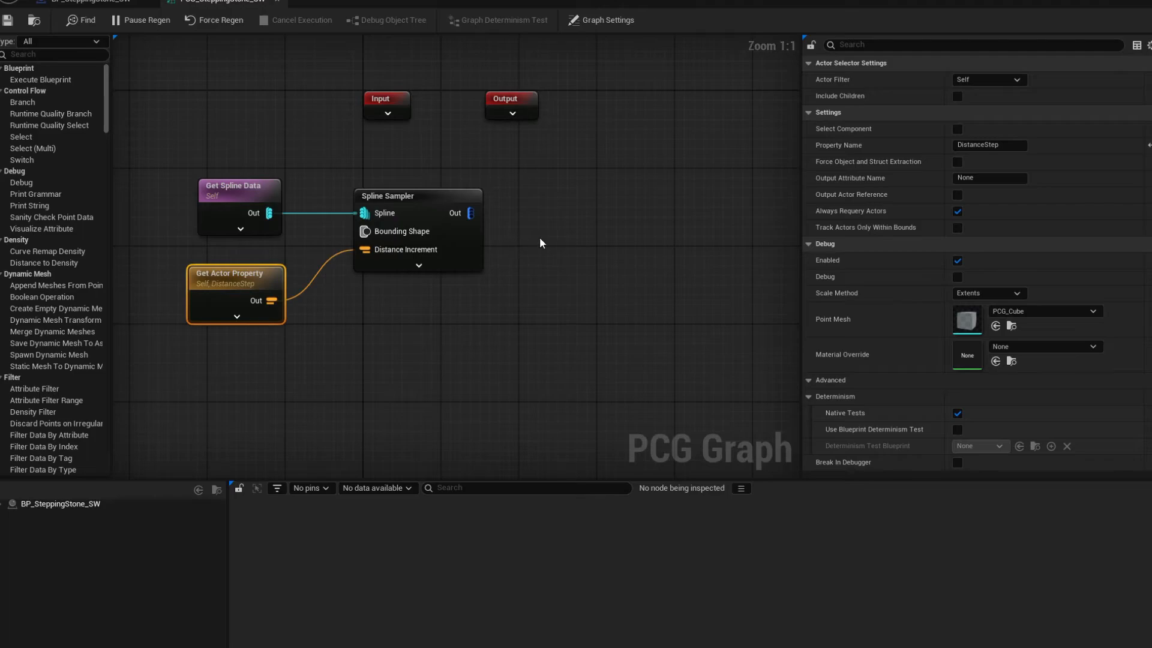
drag(430, 203, 597, 223)
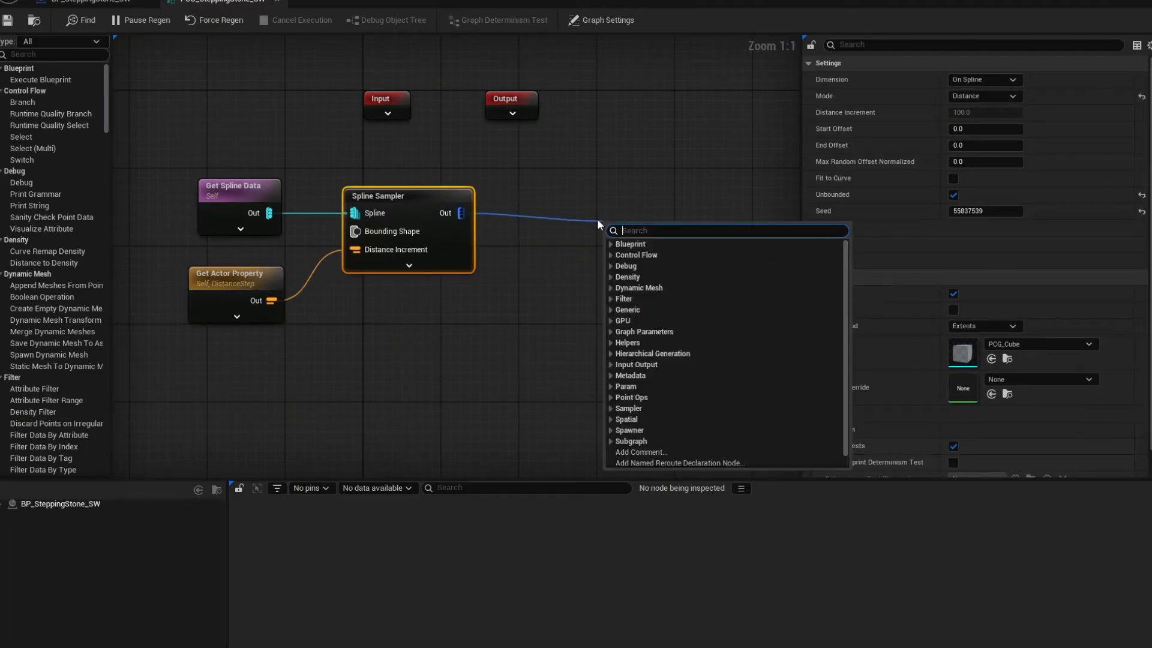
text(spawn)
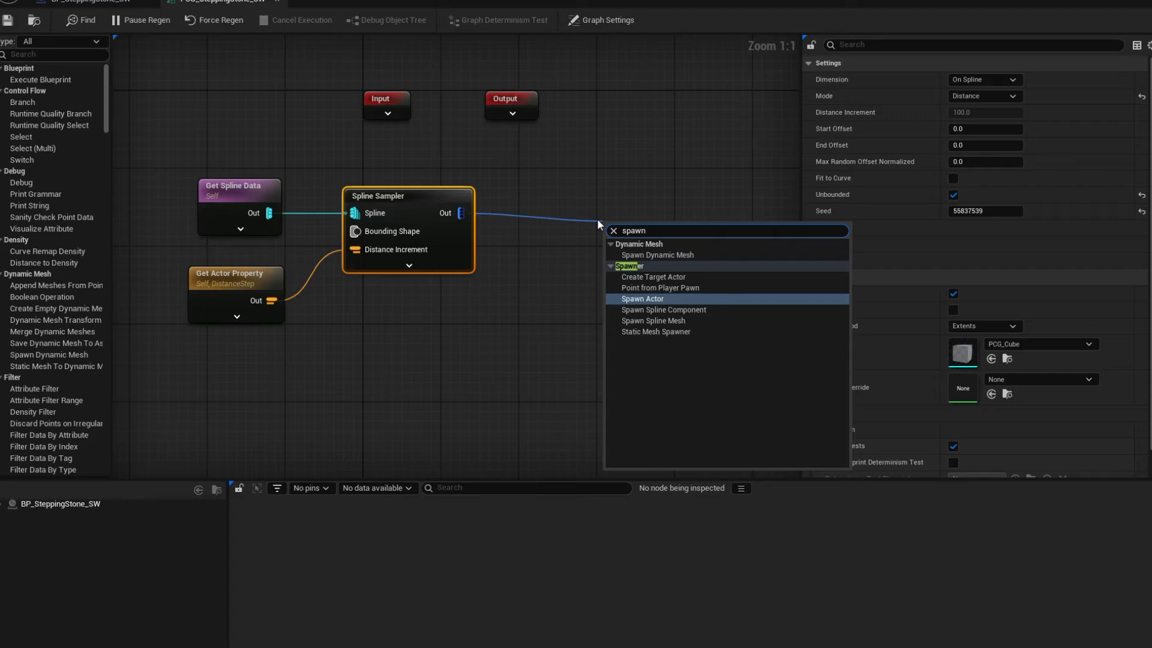
click(655, 332)
drag(635, 230, 593, 207)
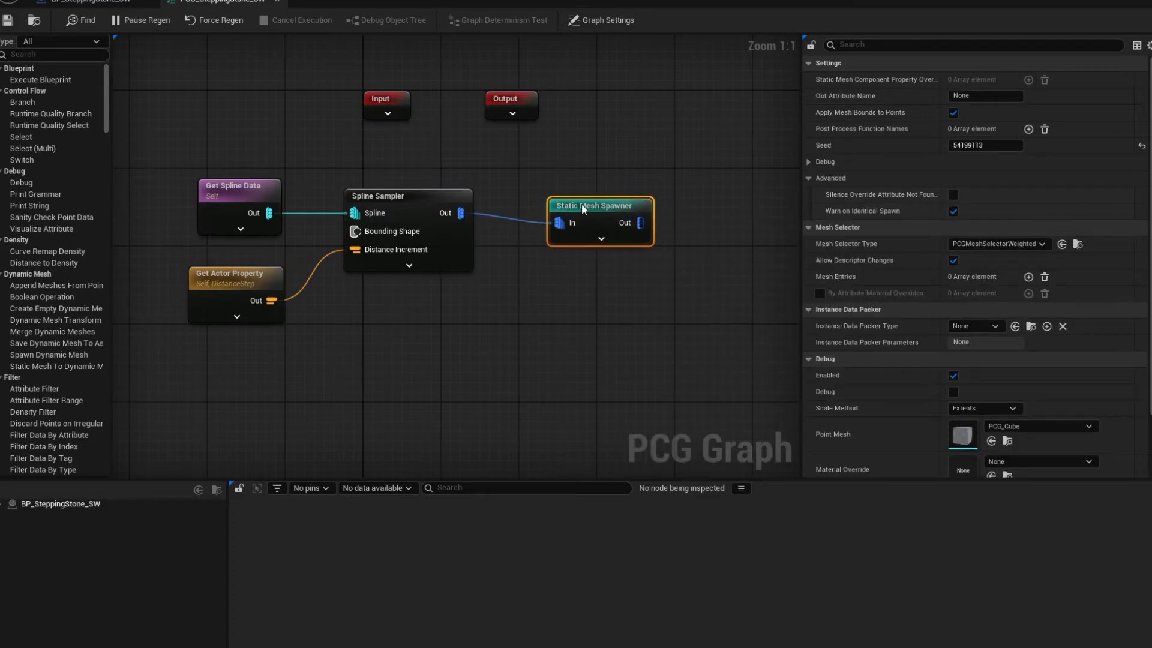
double_click(585, 200)
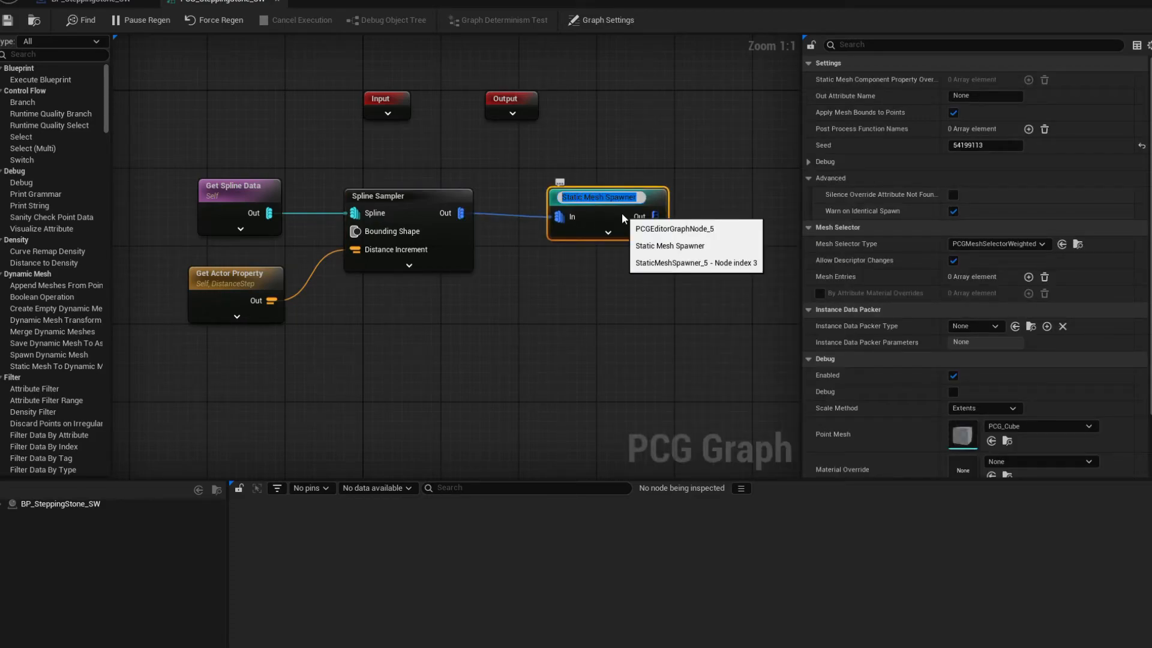
text(Stepp)
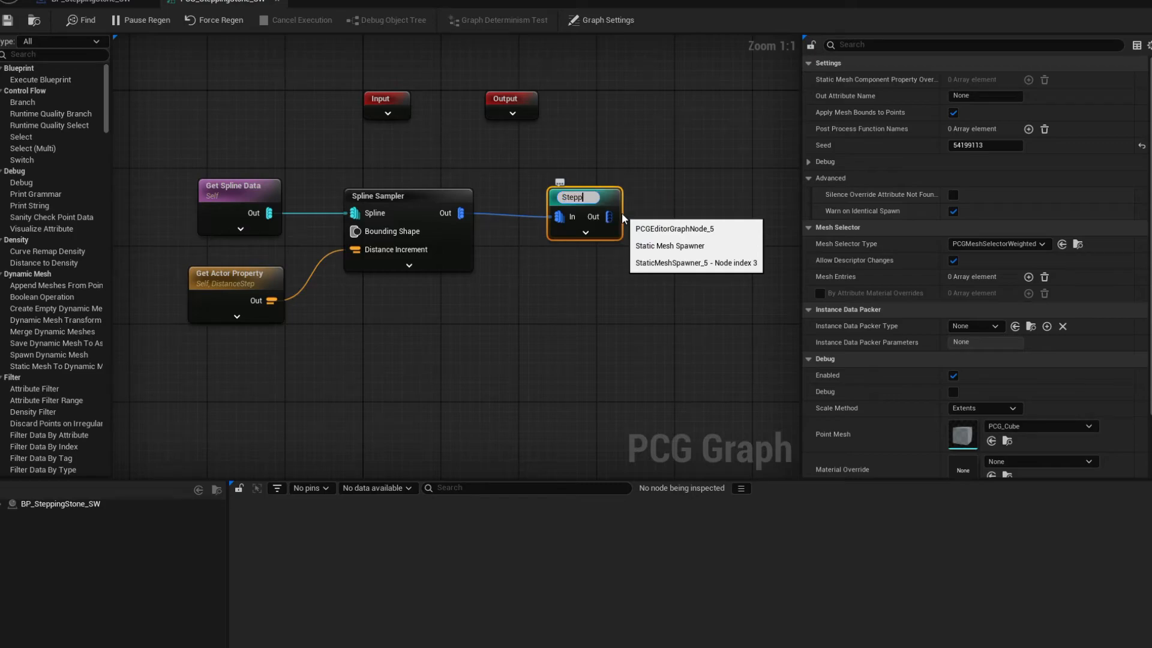
text(ing Stone)
key(Return)
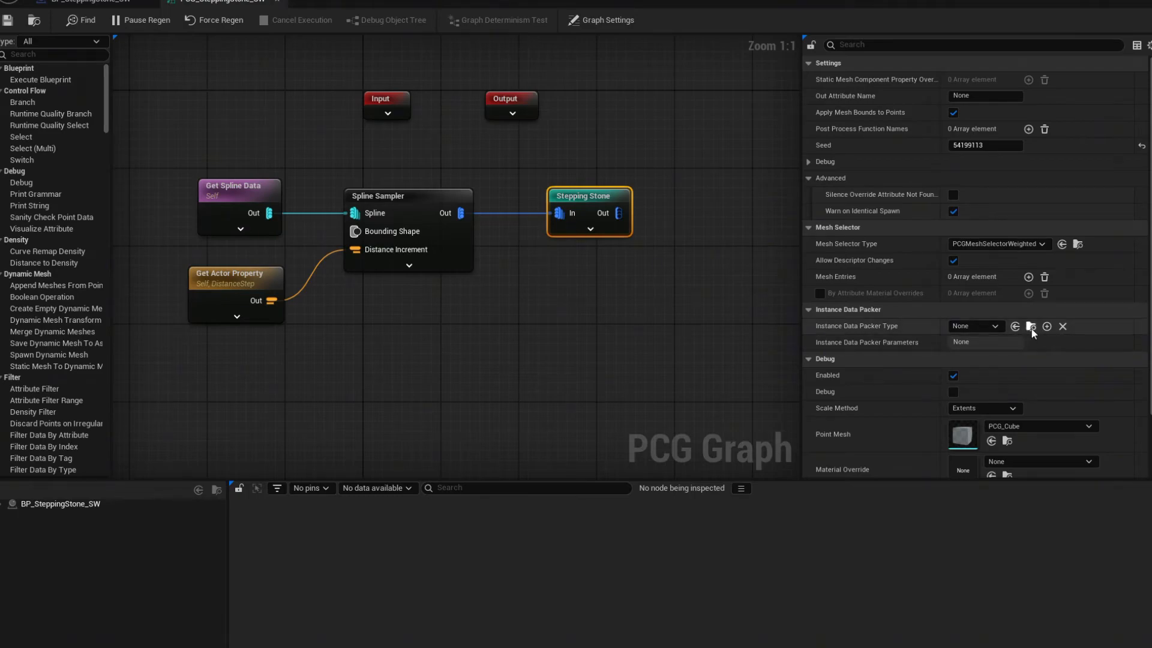
Step: Add a mesh entry to the Stepping Stone spawner with SM_SteppingStone_Straight as its static mesh
click(1028, 277)
click(819, 294)
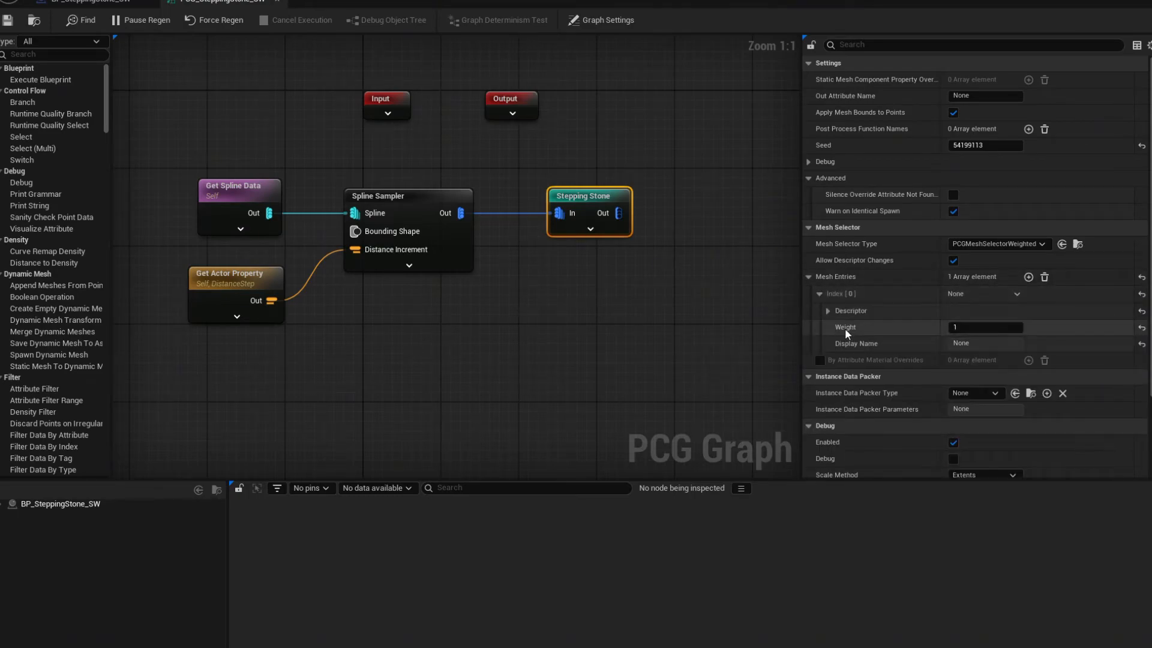
click(828, 310)
click(1031, 363)
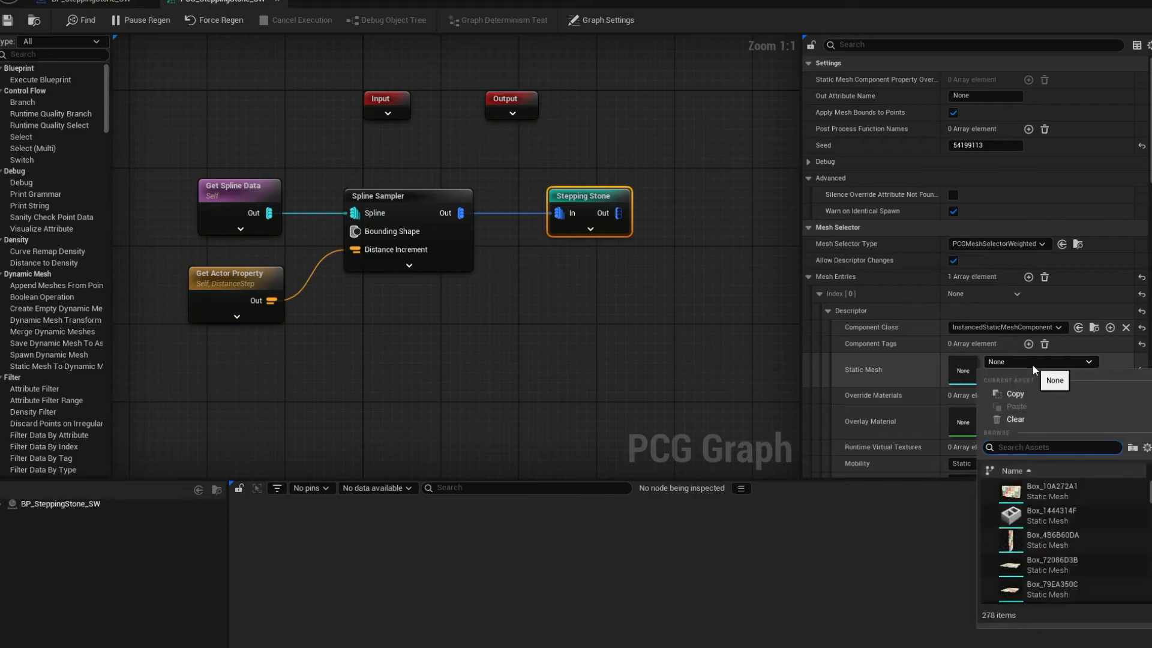
text(step)
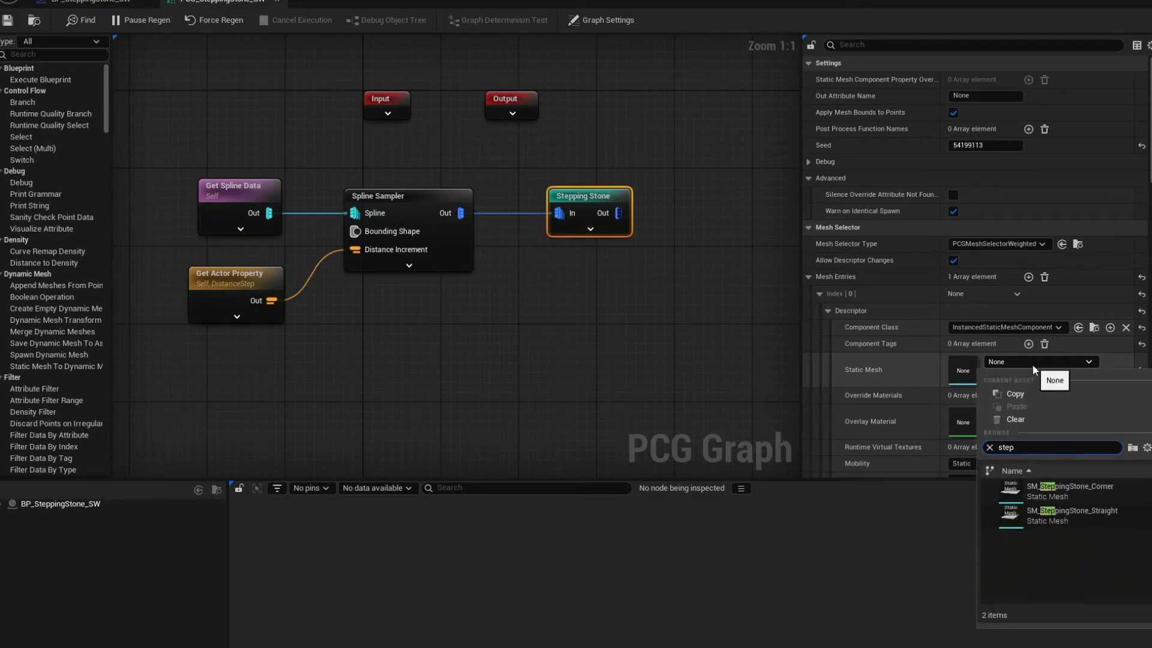
click(1061, 511)
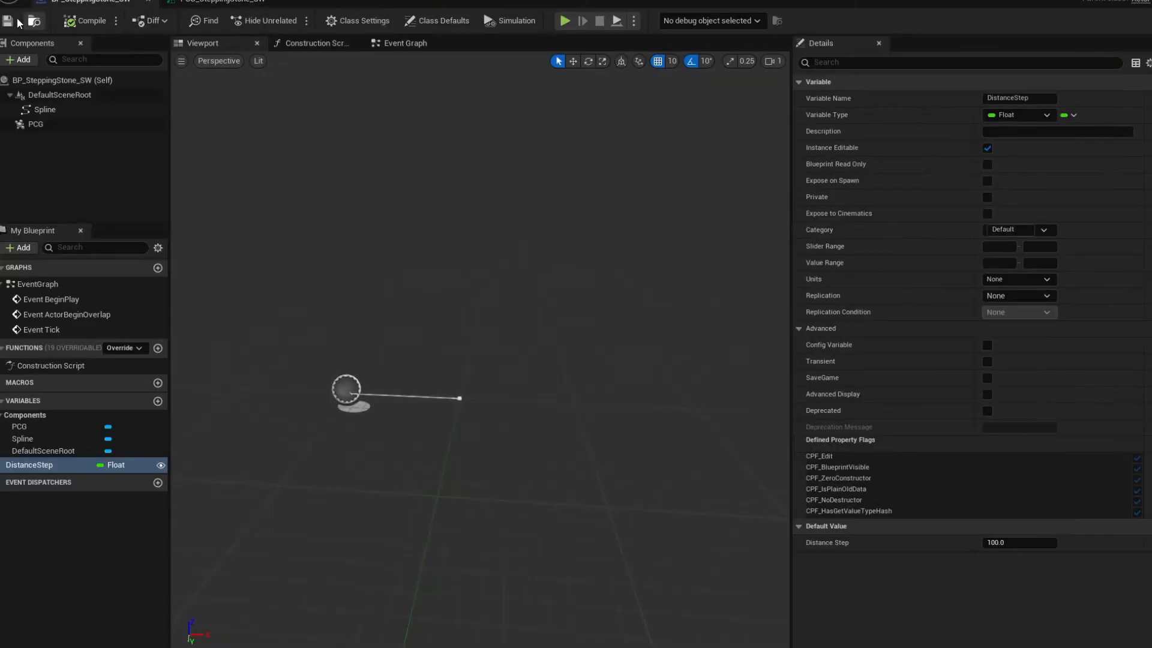
Step: In the level, select the spline end point of BP_SteppingStone_SW and move it to about X 360
click(89, 3)
click(1047, 0)
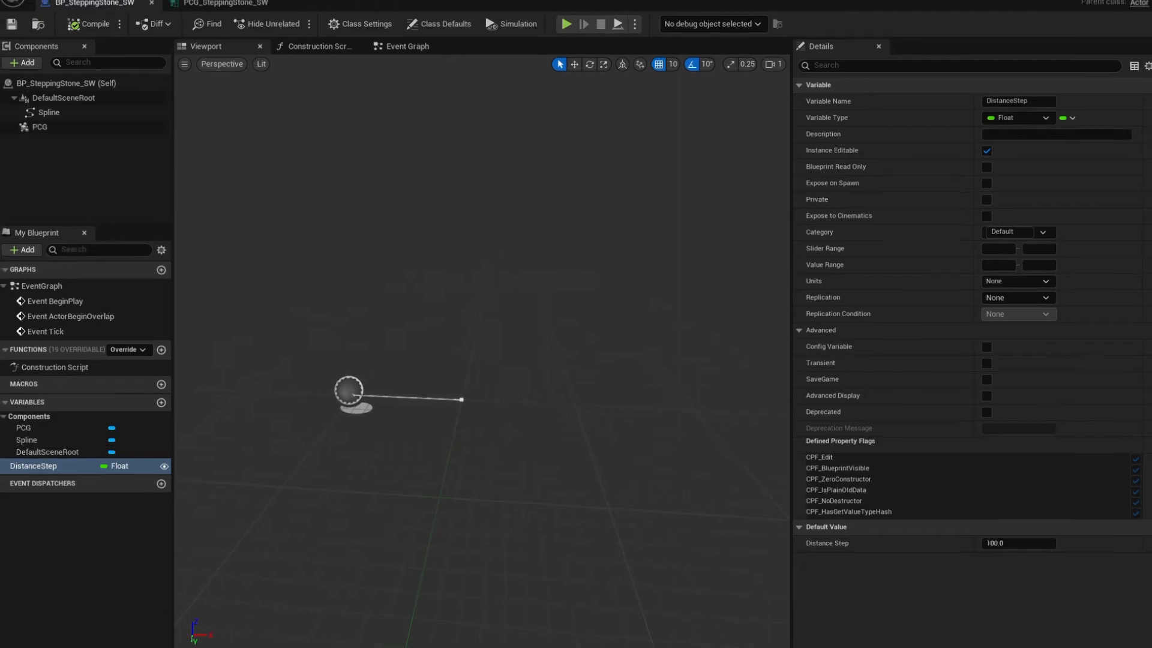
right_drag(721, 243, 776, 264)
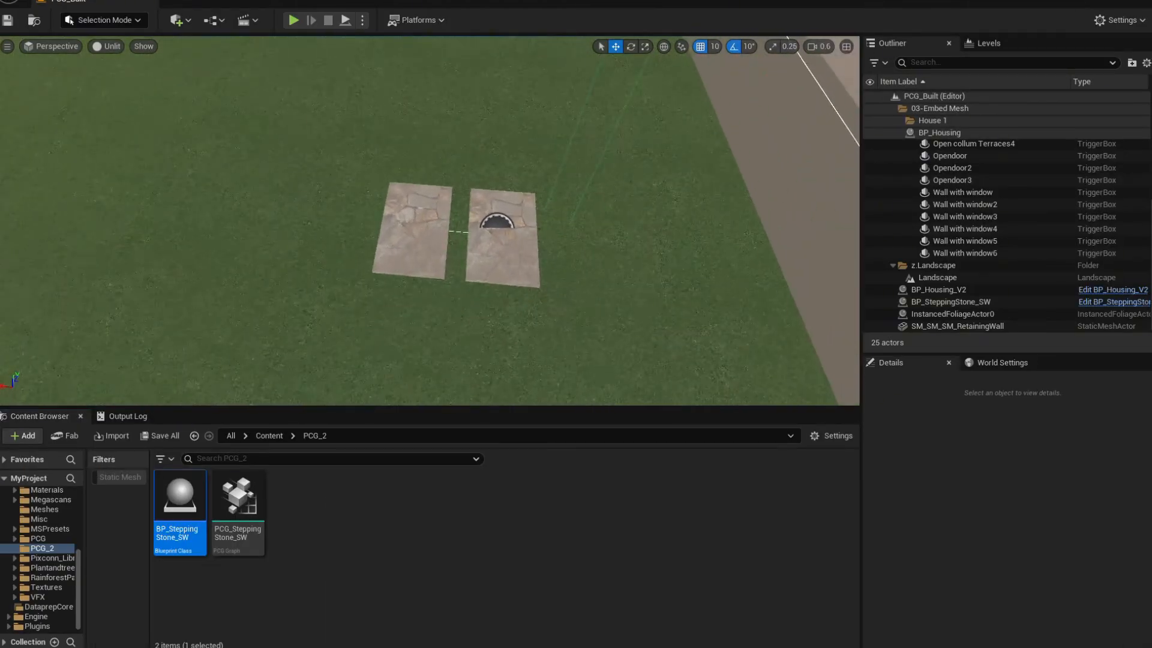
click(446, 213)
right_drag(447, 213, 417, 222)
click(447, 213)
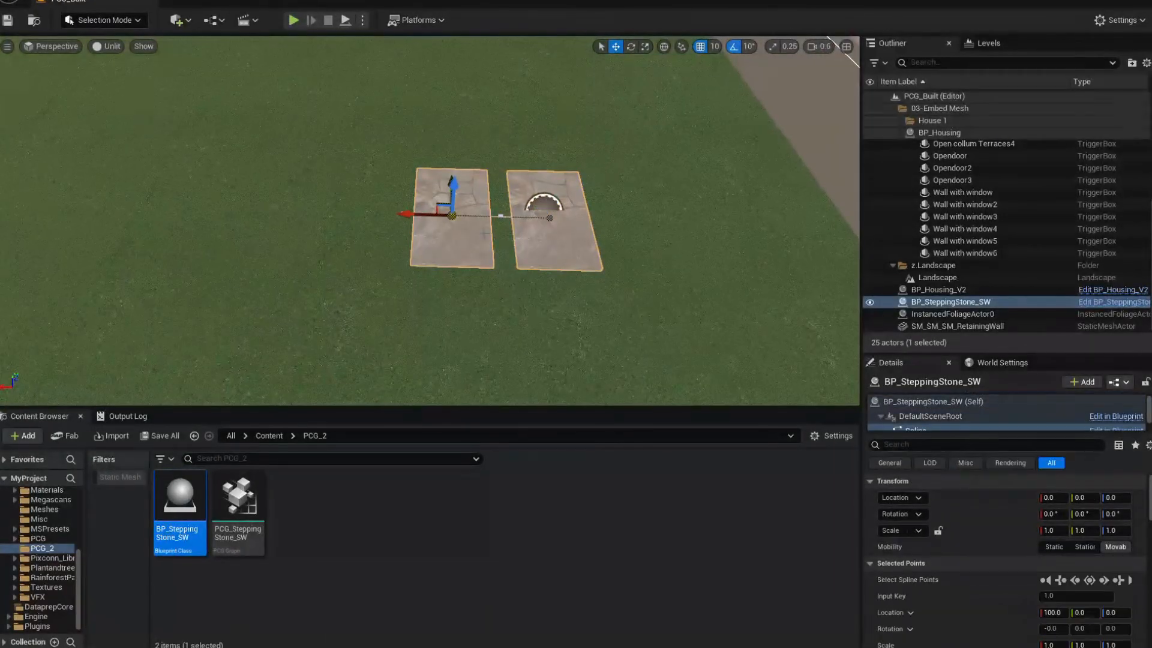
mouse_move(516, 306)
right_down()
mouse_move(534, 279)
mouse_move(501, 290)
right_up()
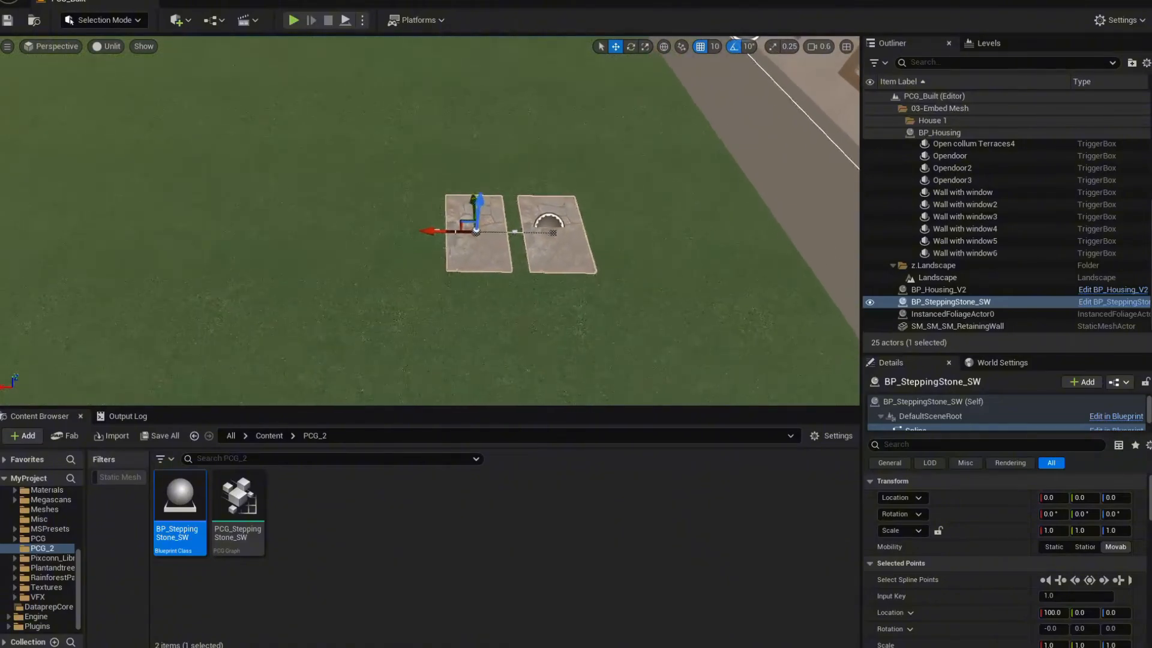
drag(451, 234, 240, 230)
right_drag(240, 230, 207, 234)
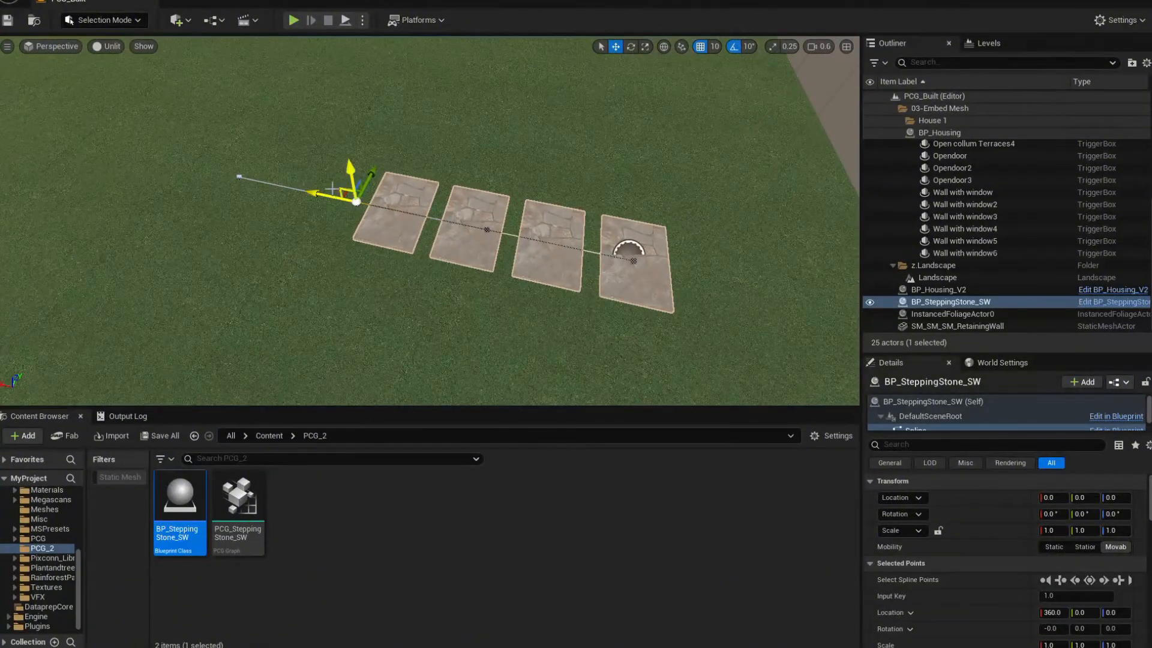
Step: Pull the spline end point farther out and extend the path with a duplicated point at about X 1060, Y -50
drag(327, 199, 111, 149)
right_drag(111, 149, 63, 141)
alt+drag(319, 192, 127, 175)
right_drag(127, 176, 106, 187)
Step: Rotate the new spline end point slightly about the vertical axis and return to the Move tool
key(e)
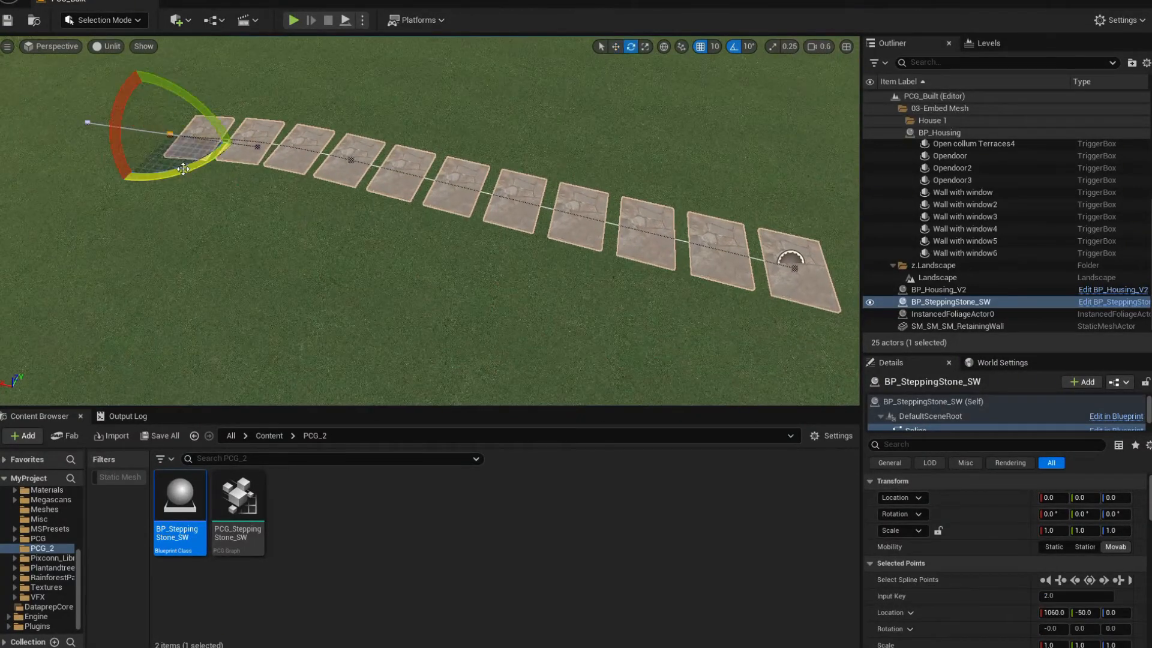
drag(192, 167, 180, 174)
right_drag(325, 221, 288, 221)
key(w)
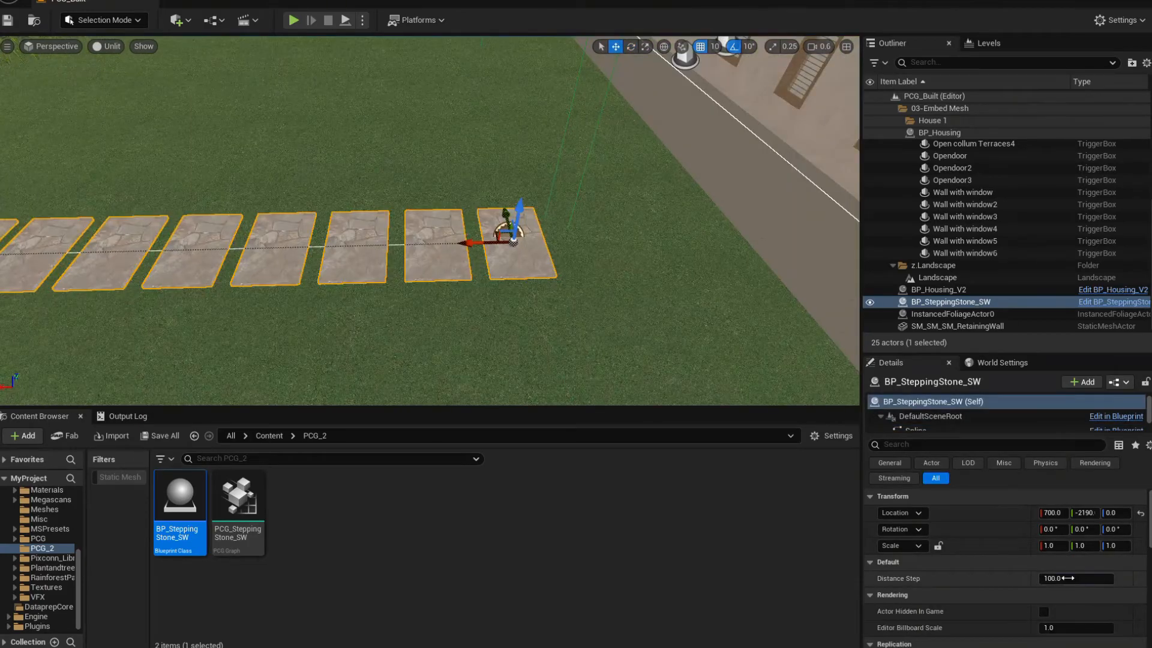
Step: Test the stone spacing of BP_SteppingStone_SW with Distance Step values of 120, 90 and 80, ending on 100
click(1068, 578)
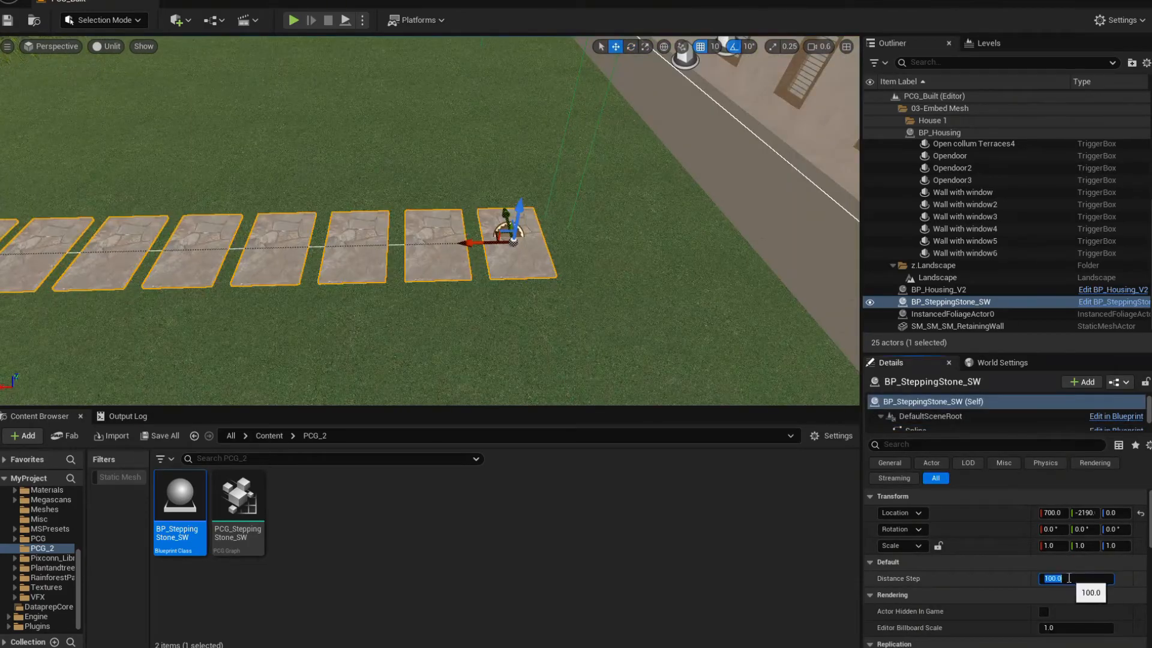
key(Return)
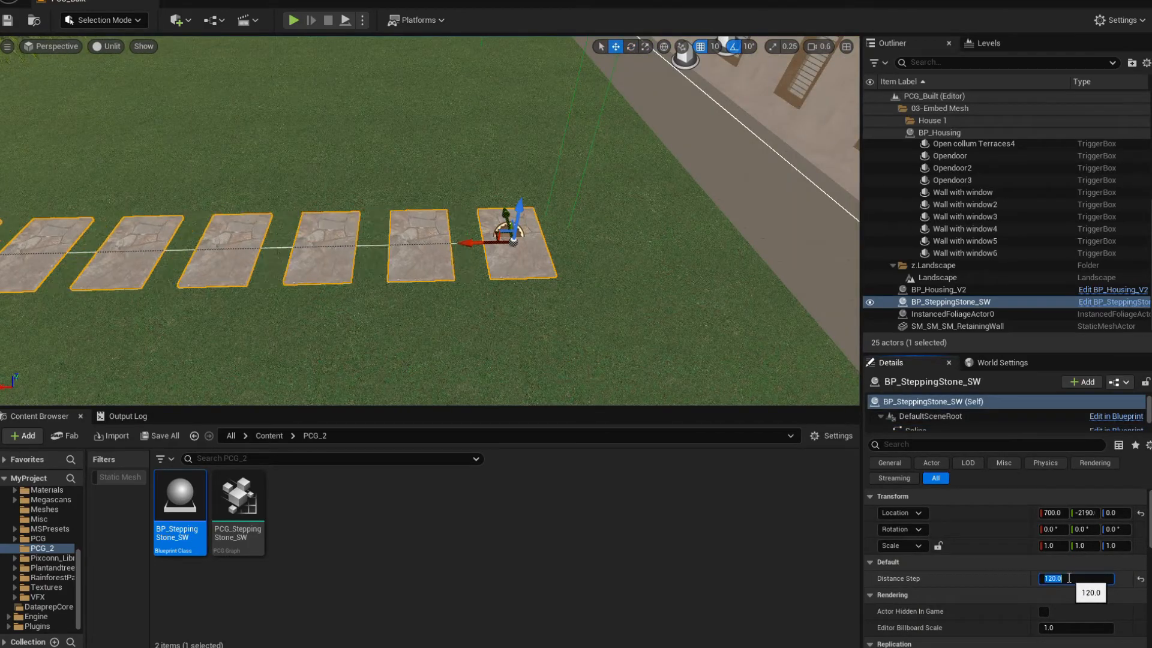
text(90)
key(Return)
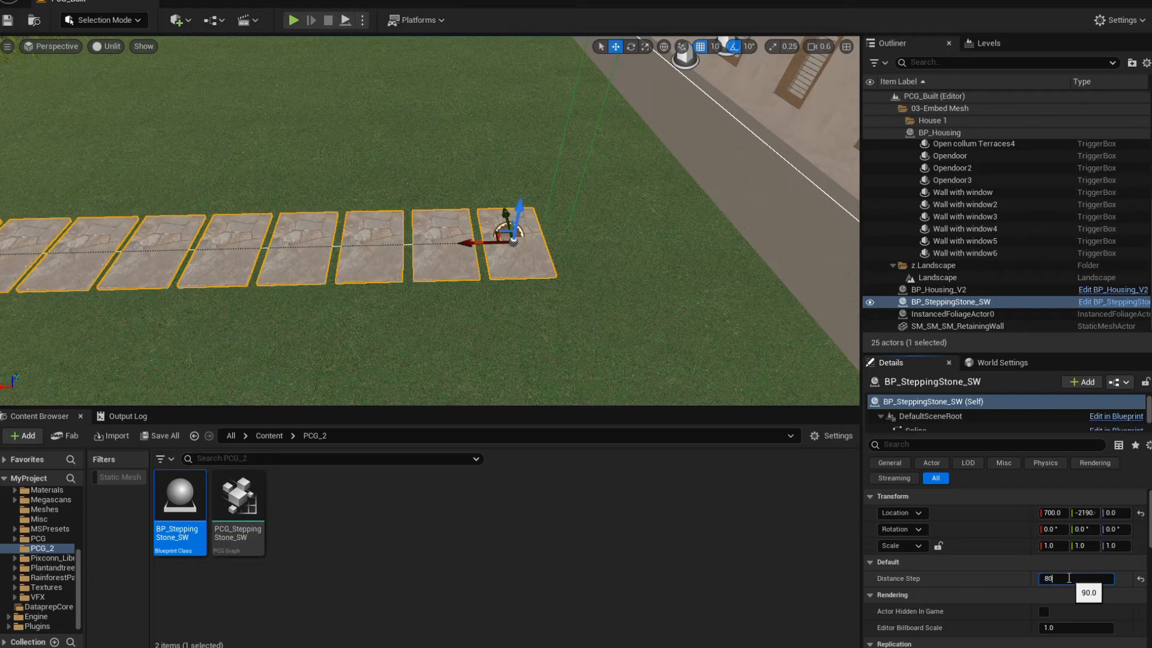
key(Return)
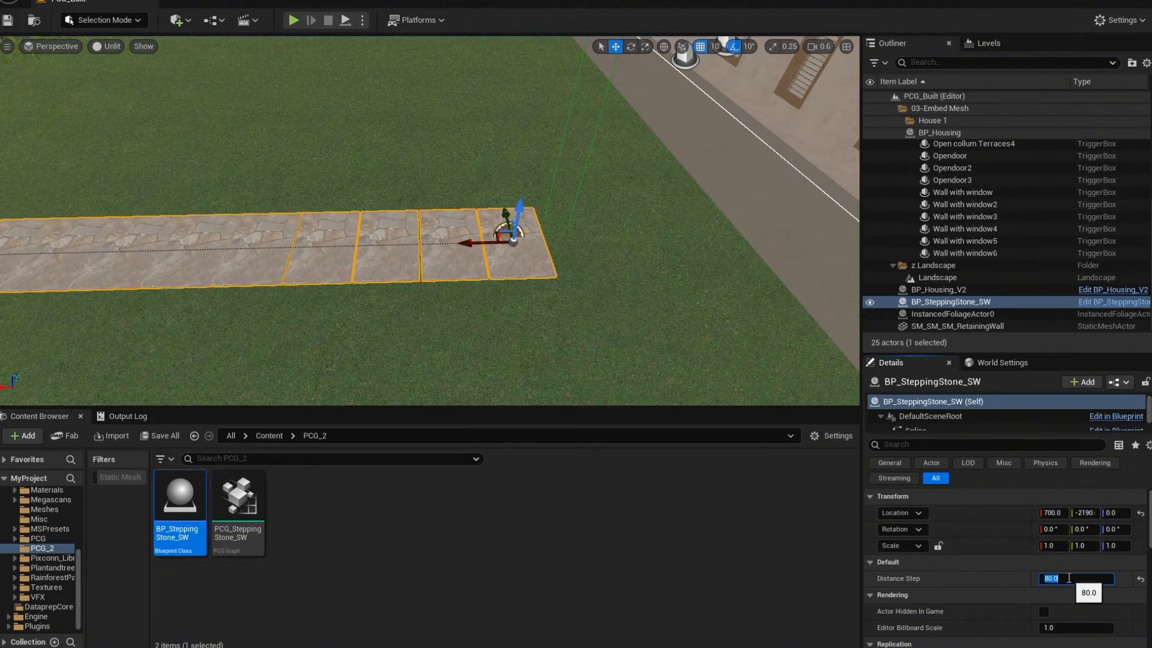
text(100)
key(Return)
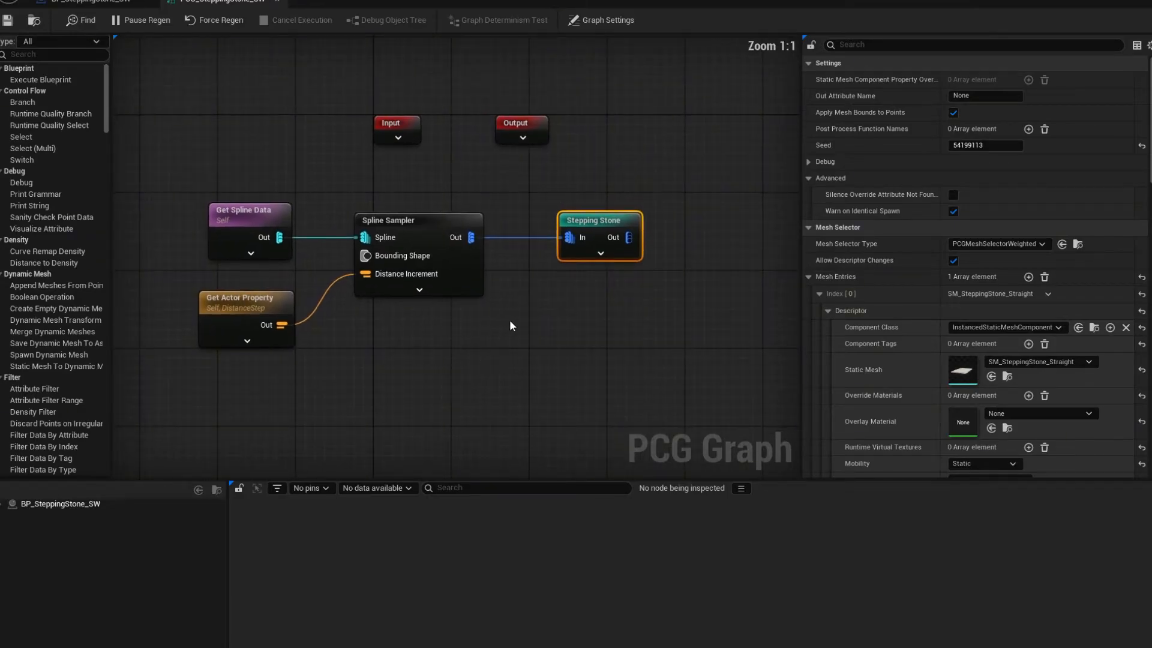
right_drag(452, 340, 458, 320)
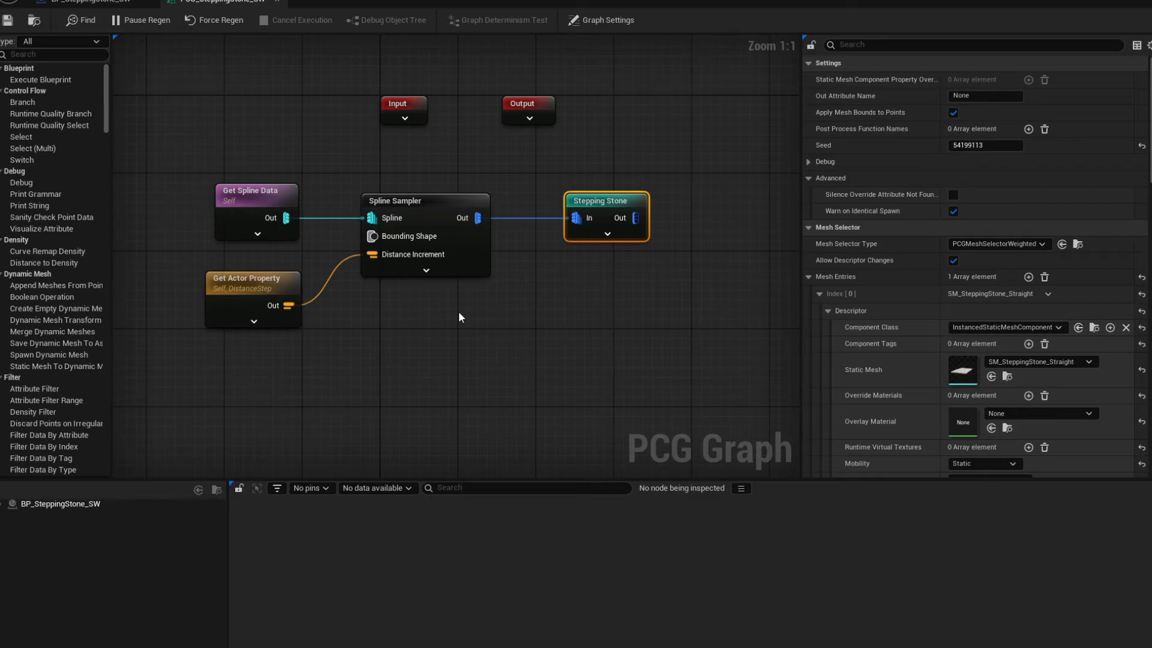
Step: Move the Stepping Stone spawner node well away from the Spline Sampler and turn on debug display for the Spline Sampler
scroll(481, 318, down, 2)
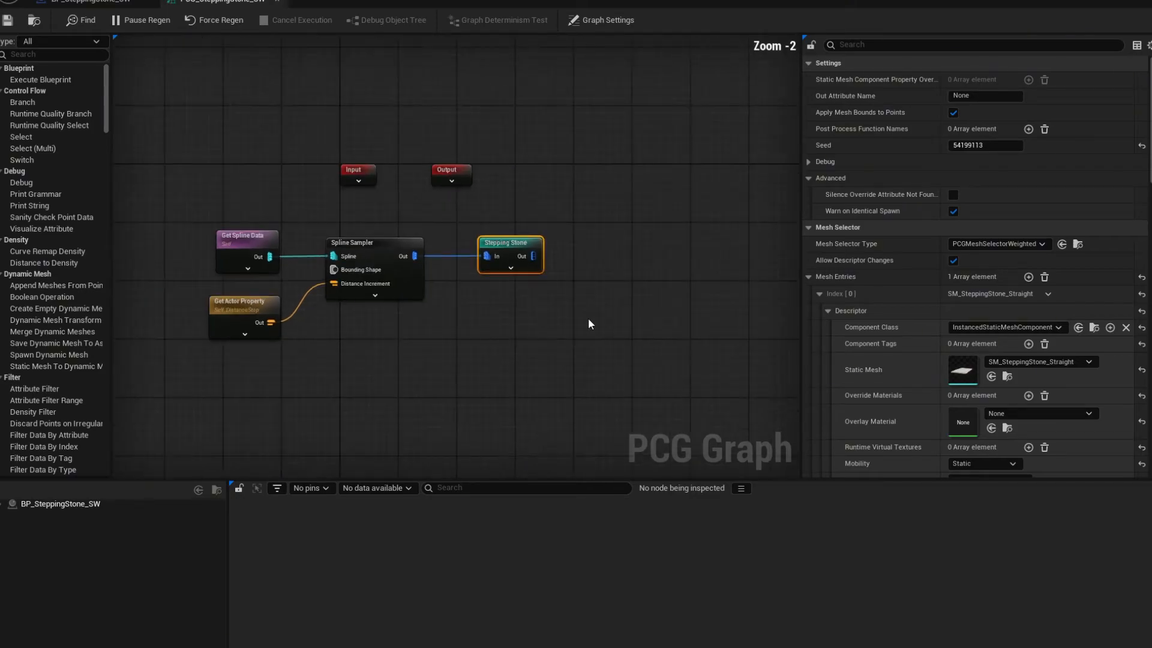
drag(496, 239, 751, 239)
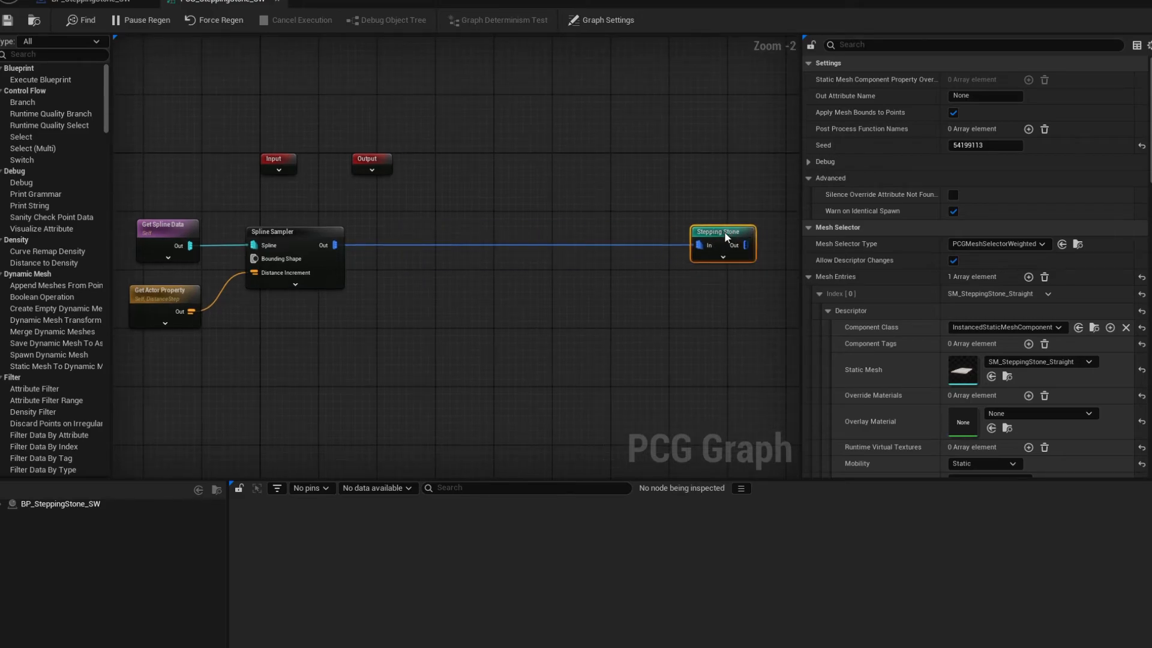
right_drag(488, 321, 435, 301)
scroll(414, 298, up, 1)
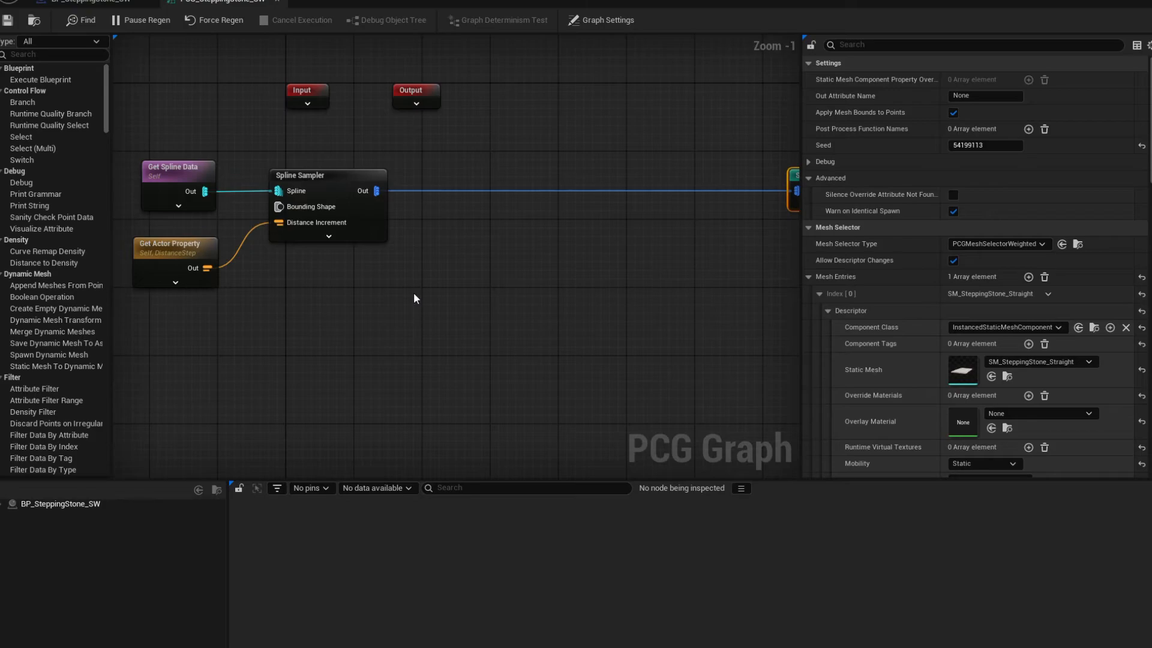
click(329, 206)
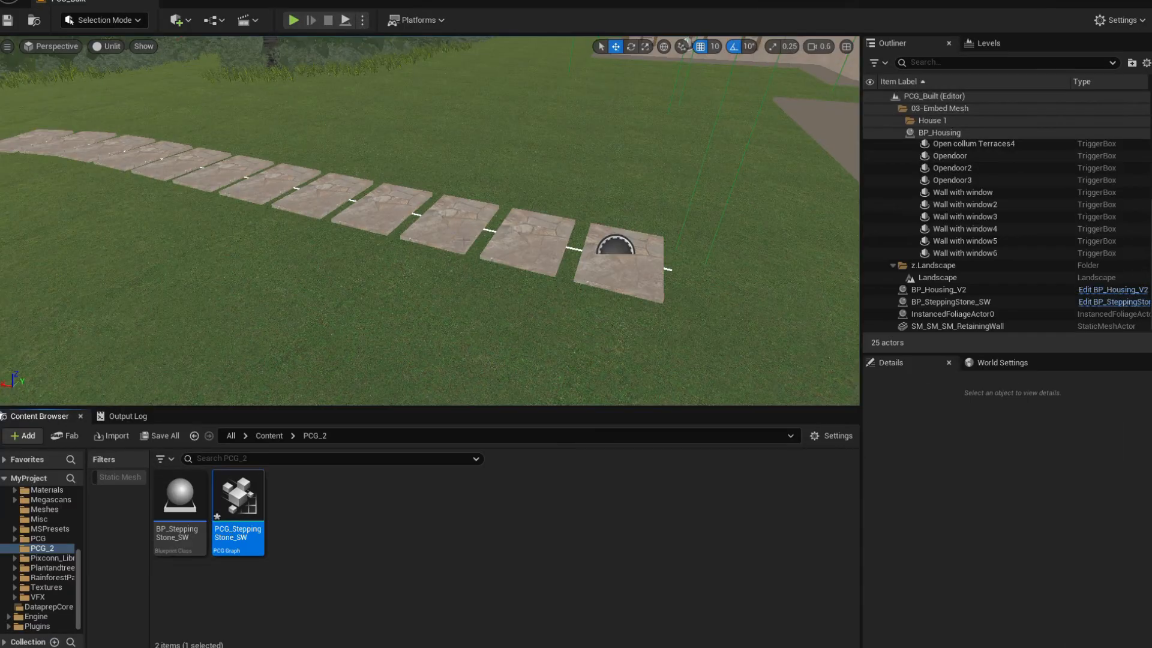
Step: Inspect the stepping-stone path in the level and save the PCG_Built map
right_drag(429, 220, 418, 202)
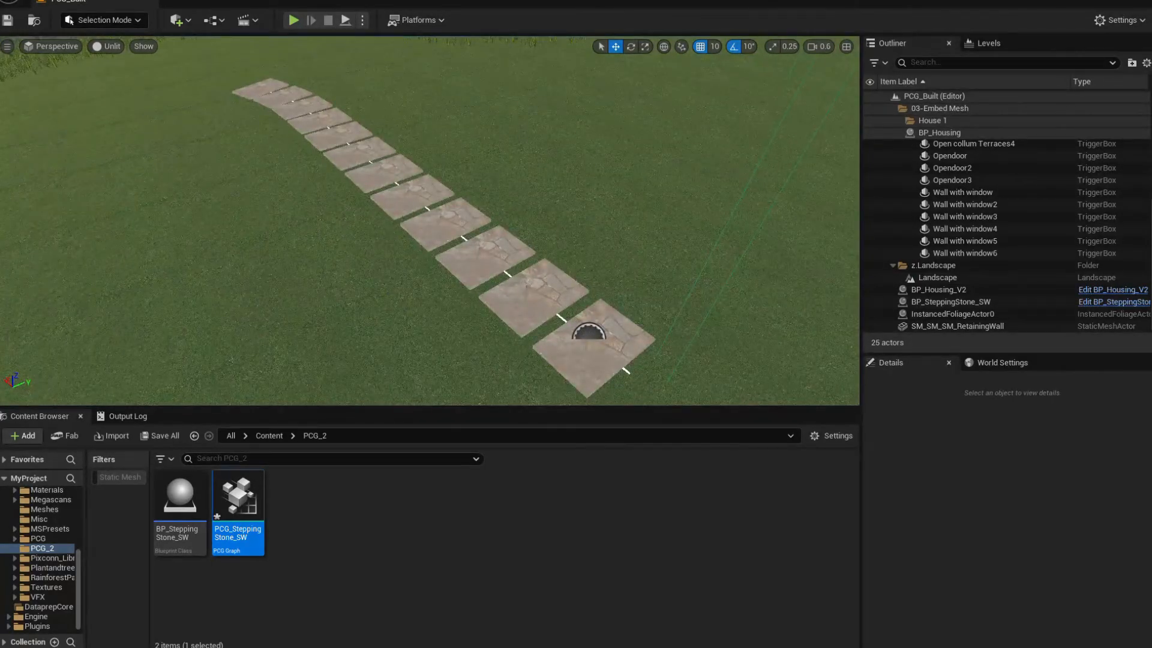
mouse_move(509, 300)
right_down()
mouse_move(576, 312)
mouse_move(510, 299)
right_up()
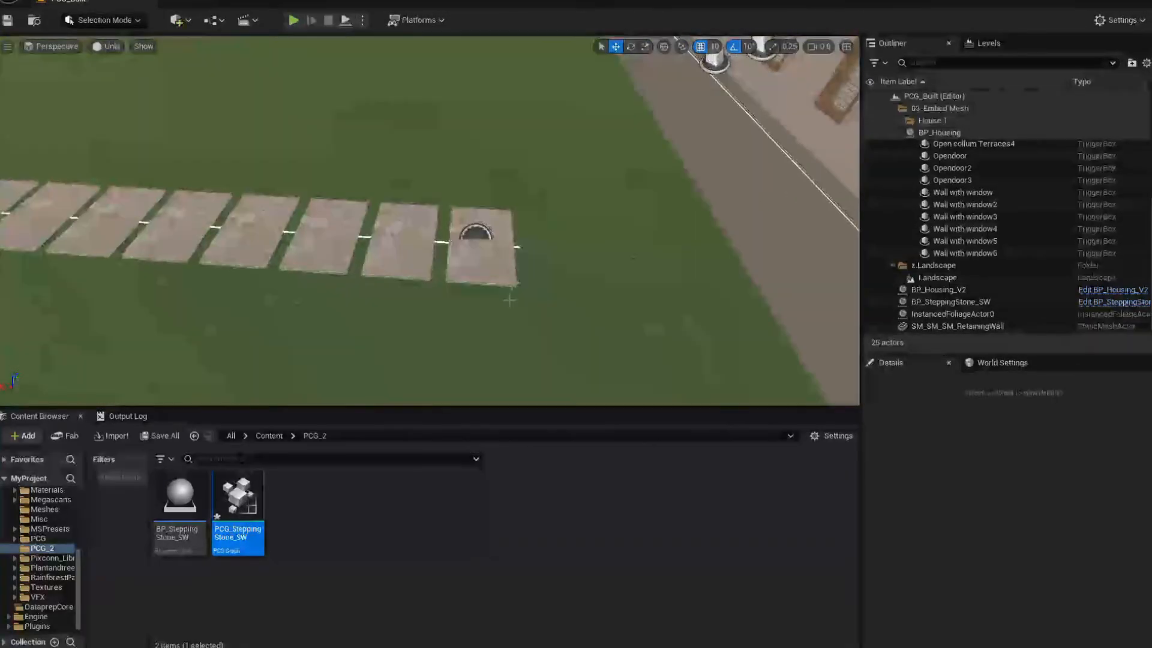
key(ctrl+s)
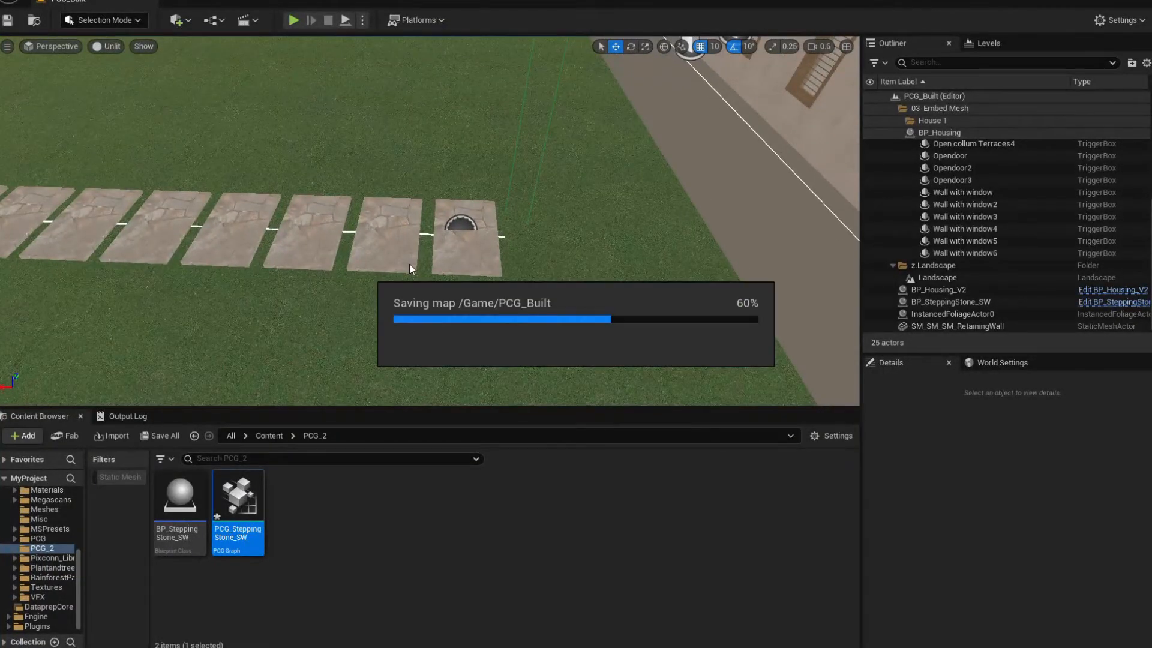
mouse_move(409, 264)
right_down()
mouse_move(367, 258)
mouse_move(423, 267)
mouse_move(406, 264)
right_up()
Step: Open BP_SteppingStone_SW and add a Float variable named LanternOffset
double_click(179, 504)
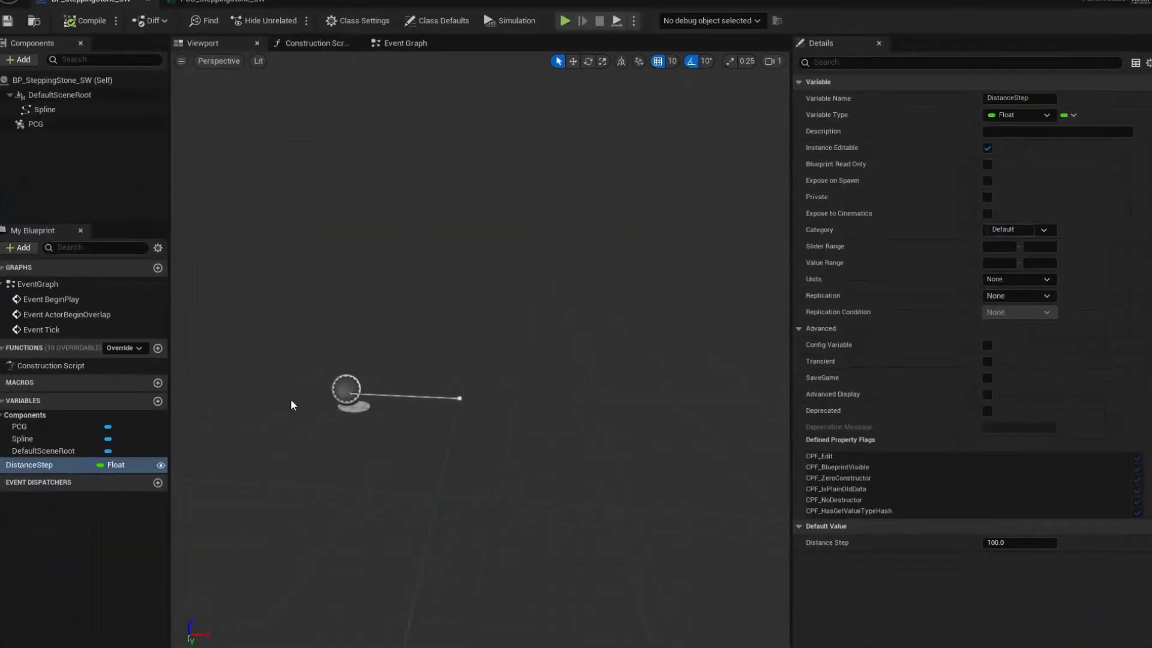
click(158, 401)
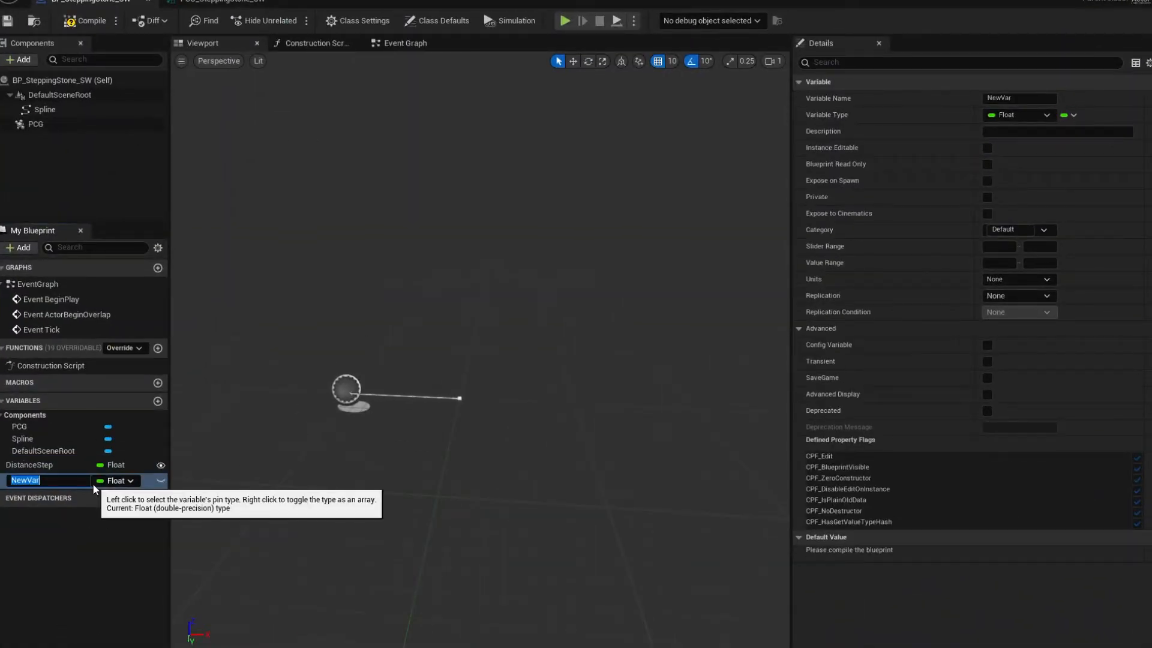
text(LA)
key(BackSpace)
text(anternOffset)
key(Return)
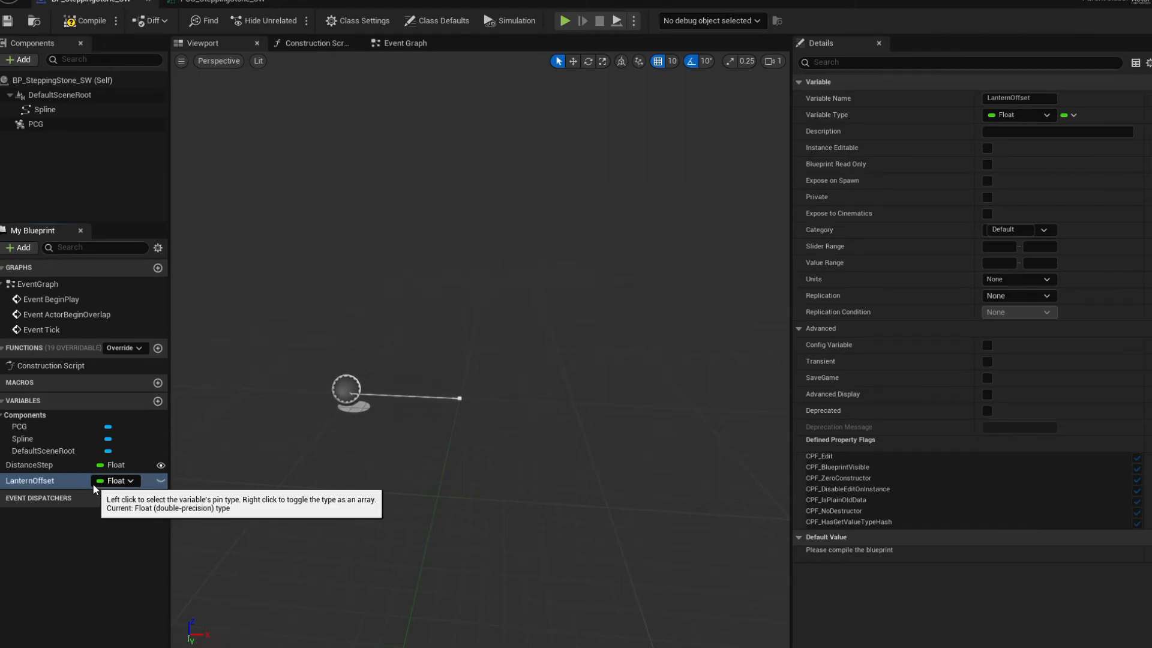
Step: Make LanternOffset instance editable, compile the Blueprint, and set the variable's default value to 90
click(160, 481)
key(F7)
click(1004, 543)
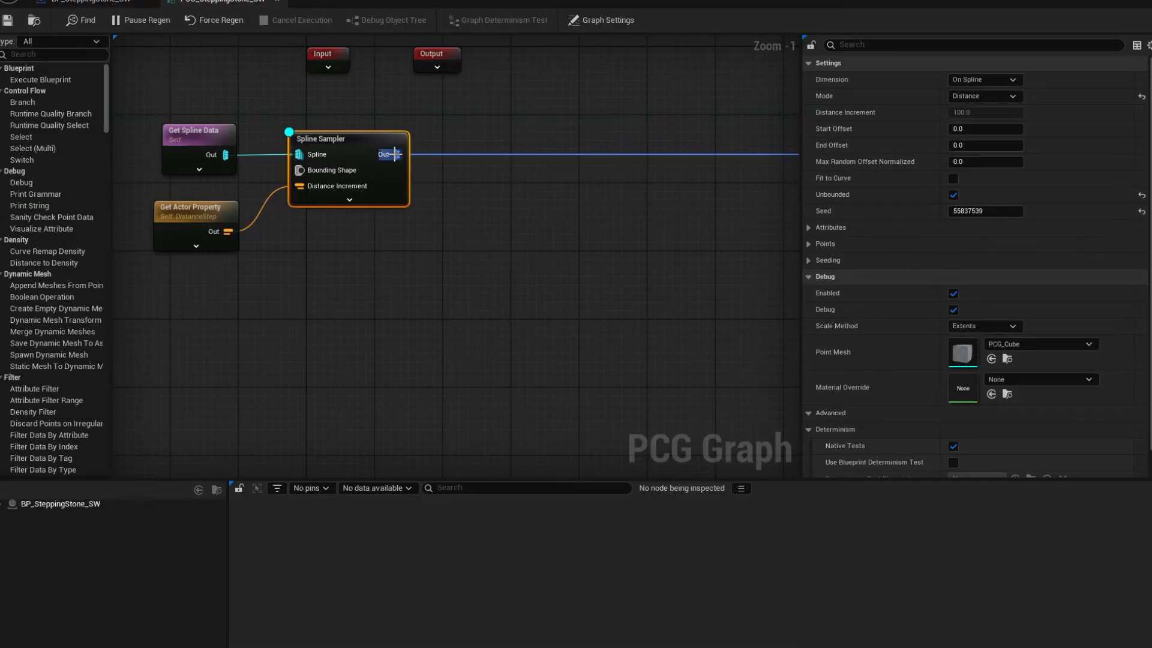
Step: In the PCG graph, add a Transform Points node fed by the Spline Sampler's output
drag(397, 154, 662, 256)
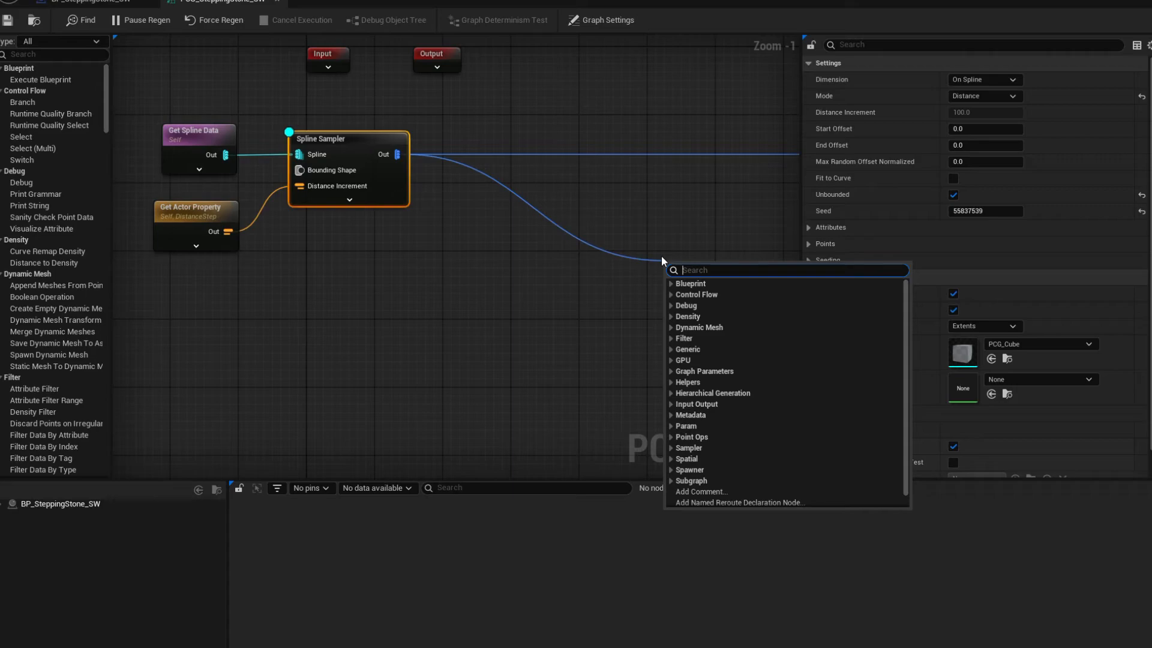
text(tranfo)
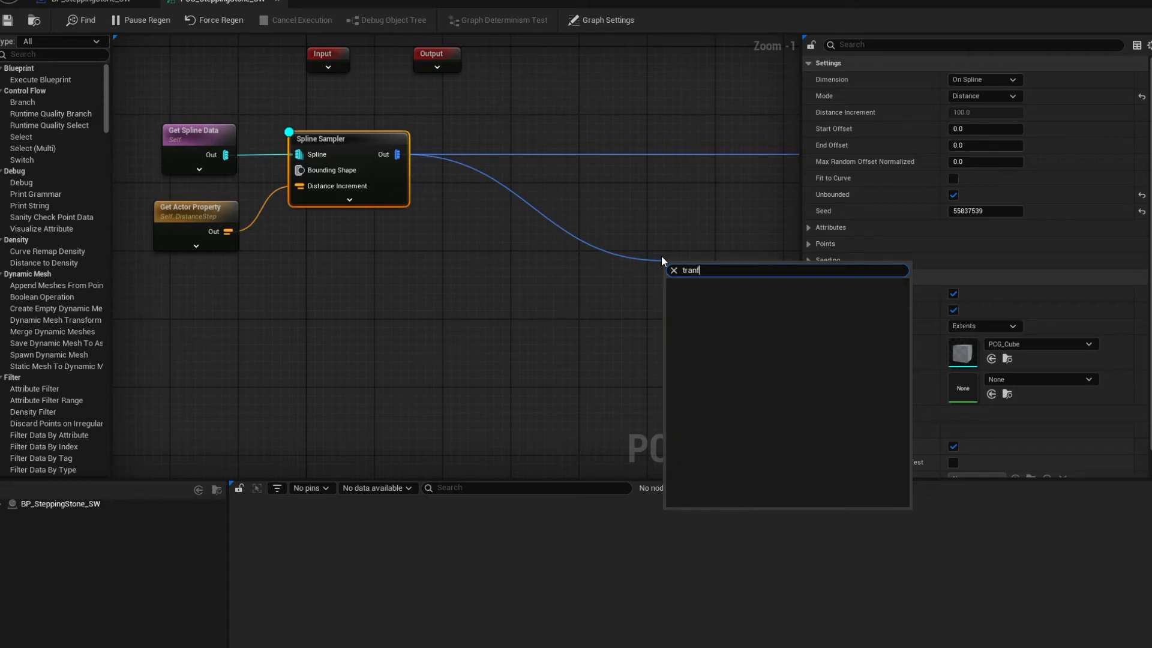
key(BackSpace)
key(BackSpace)
text(sfro)
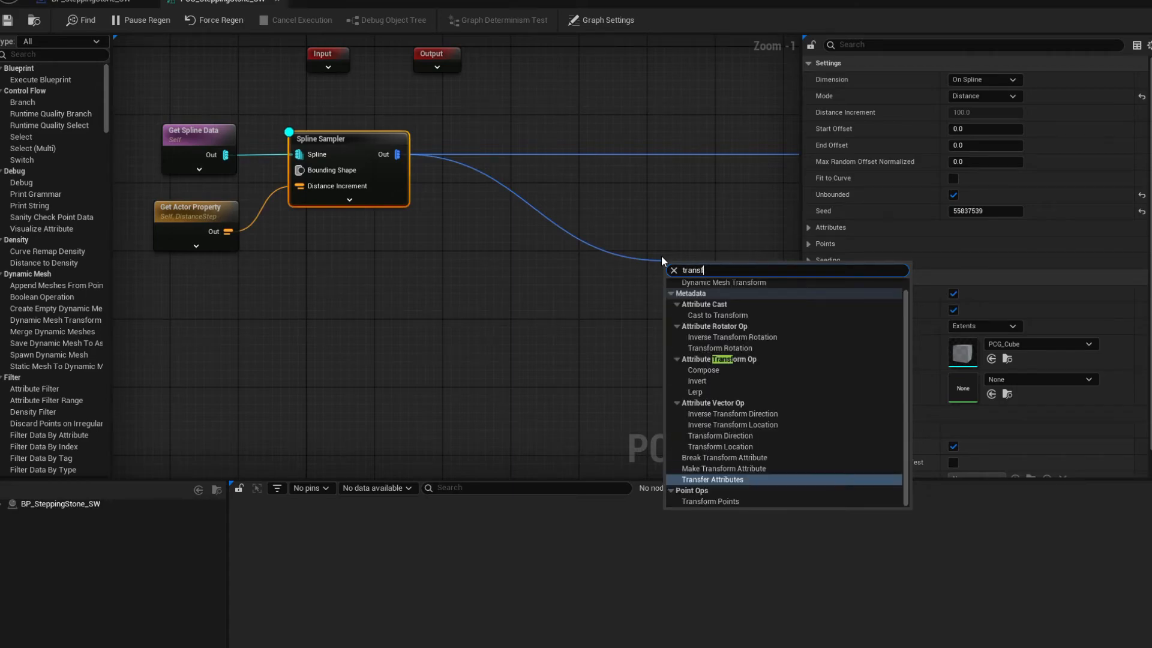
key(BackSpace)
key(BackSpace)
text(om)
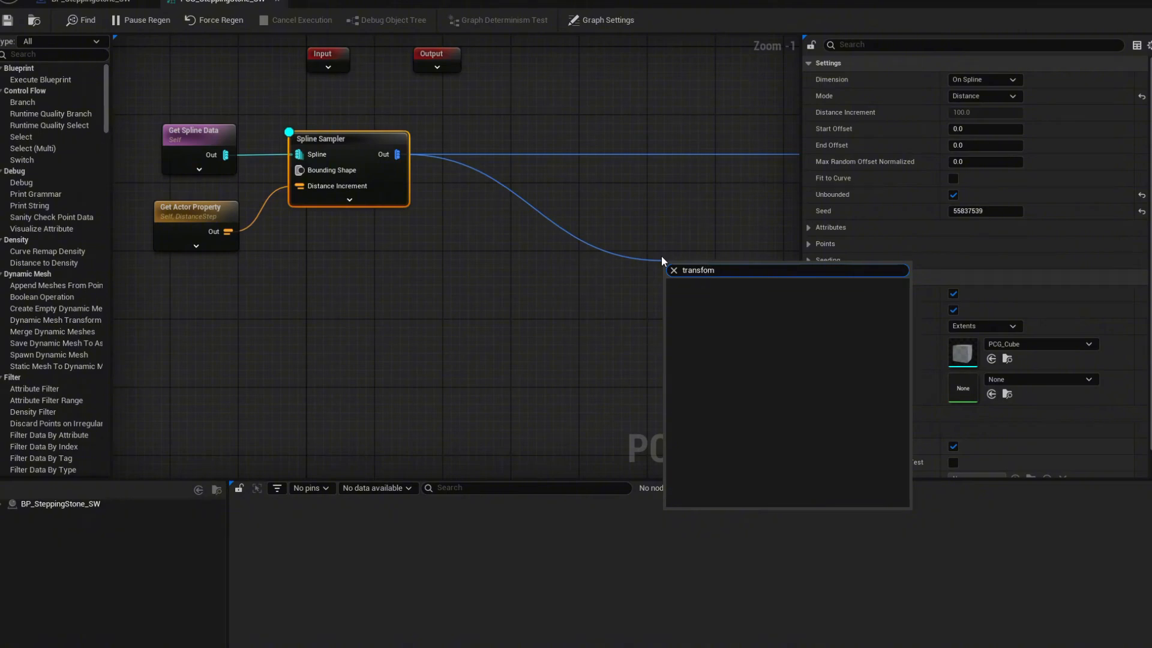
key(BackSpace)
text(r)
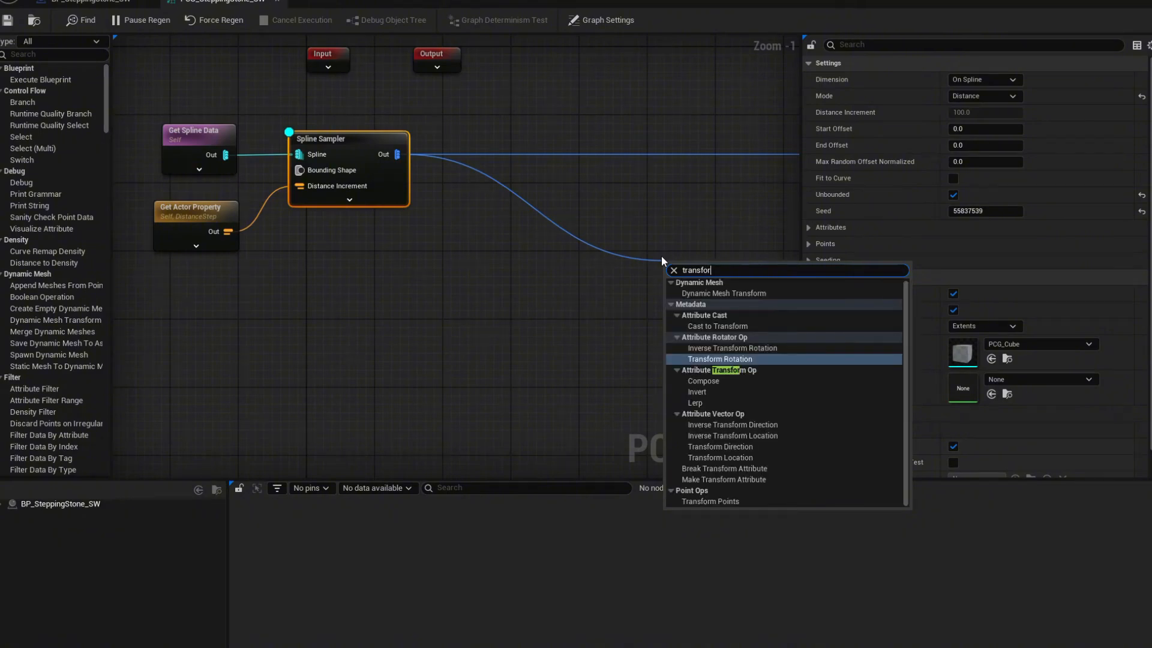
click(727, 503)
Step: Reposition the Transform Points node and expand it to show all of its override pins
right_drag(606, 318, 565, 329)
drag(670, 279, 587, 244)
click(579, 271)
Step: Duplicate the DistanceStep Get Actor Property node and place the copy beside the Transform Points node
right_drag(469, 381, 541, 280)
scroll(516, 256, down, 1)
scroll(418, 258, up, 1)
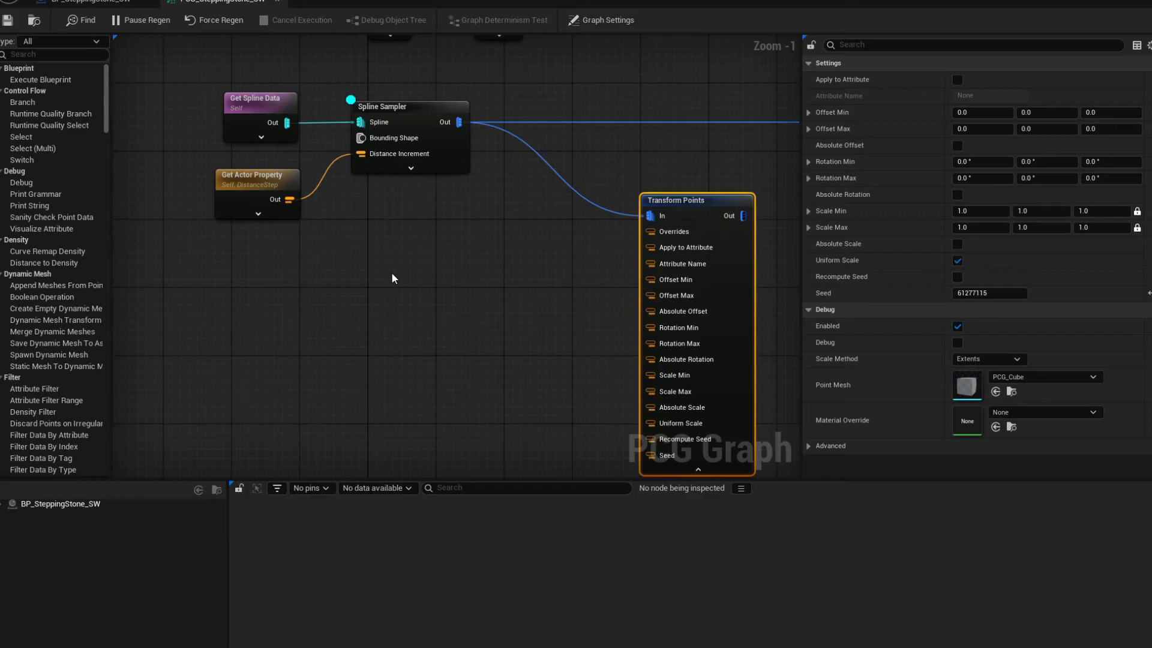
click(233, 191)
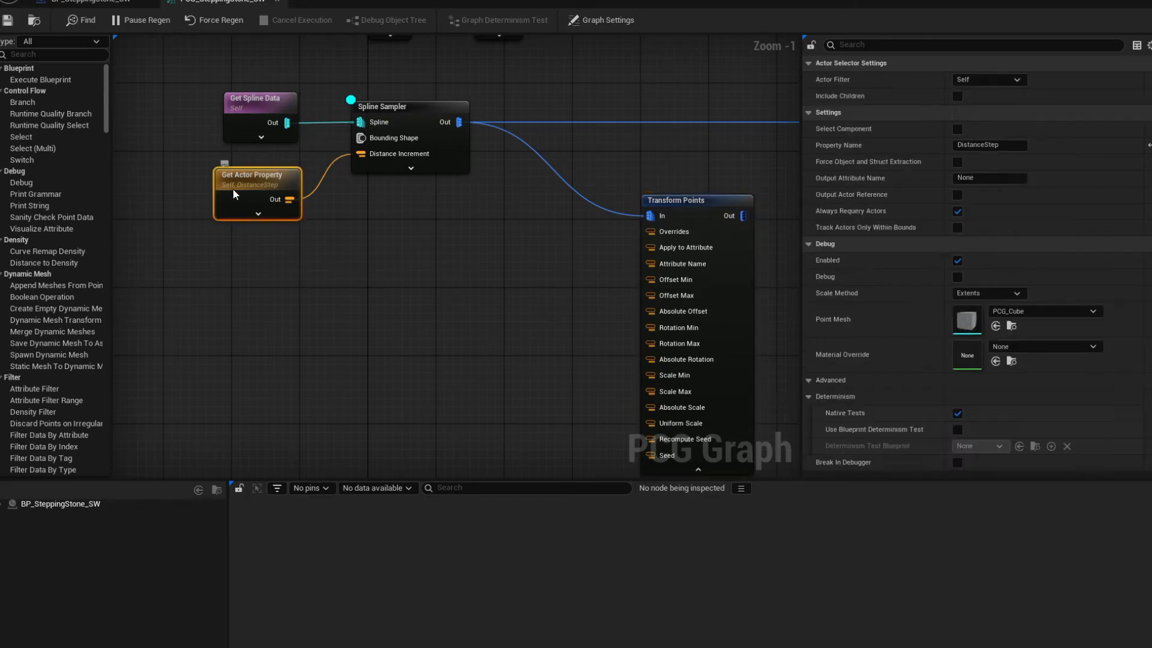
key(ctrl+c)
key(ctrl+v)
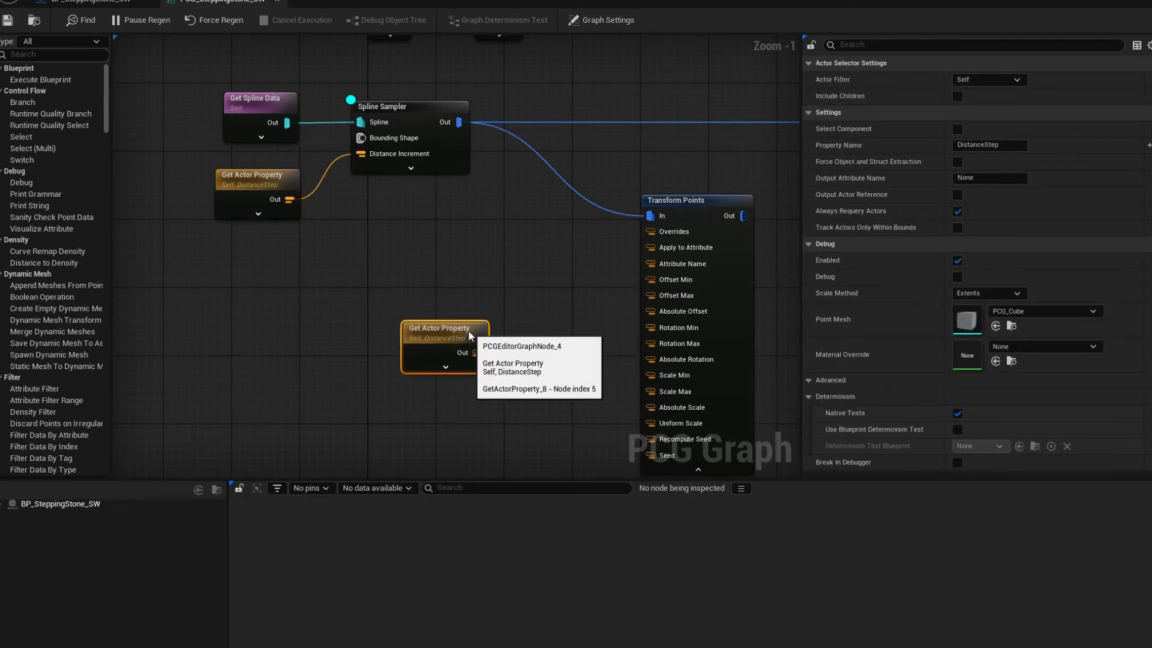
drag(468, 330, 504, 291)
right_drag(524, 308, 527, 280)
scroll(496, 264, up, 1)
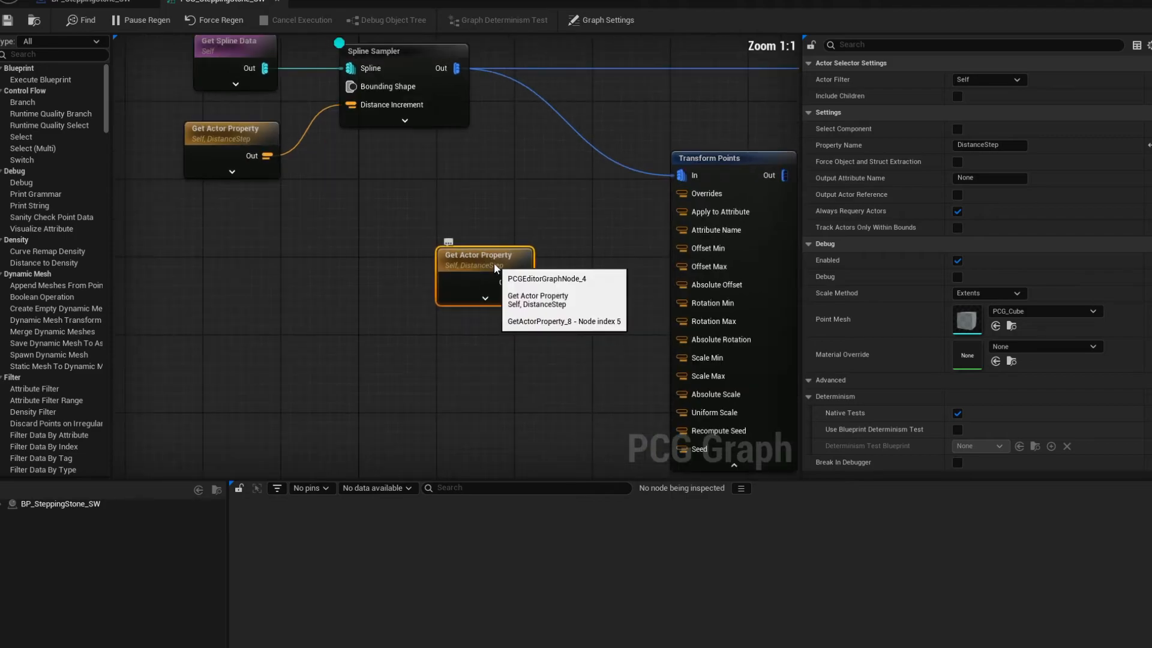
Step: Copy the LanternOffset variable name from the Blueprint and set it as the duplicated Get Actor Property node's Property Name
click(116, 2)
double_click(40, 481)
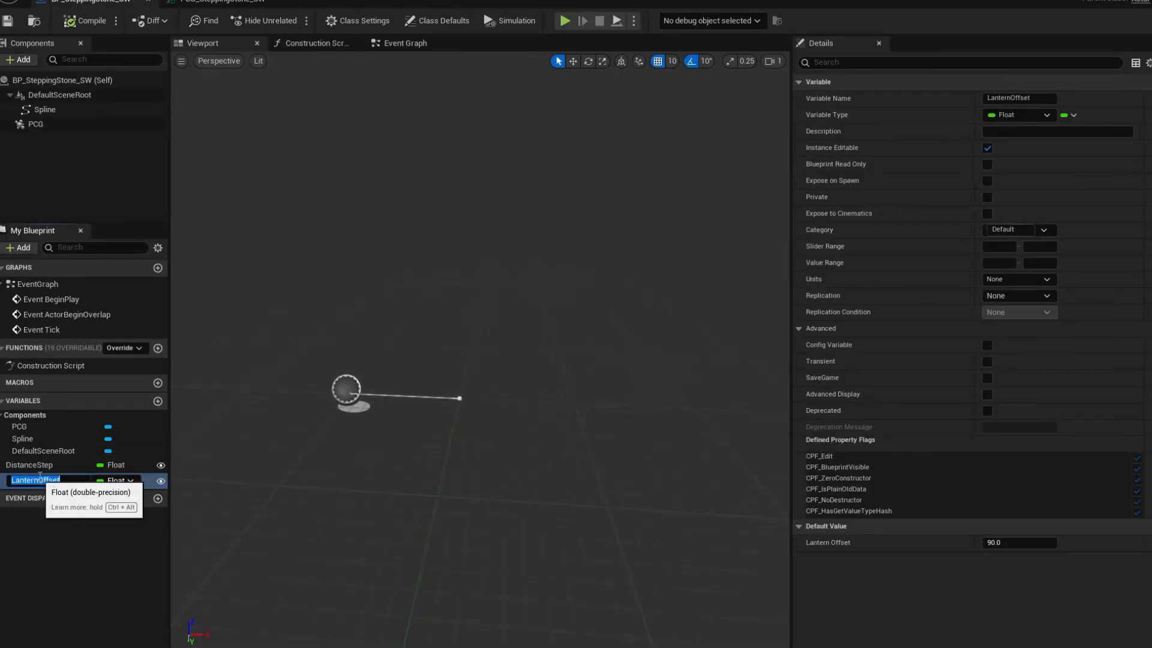
click(239, 2)
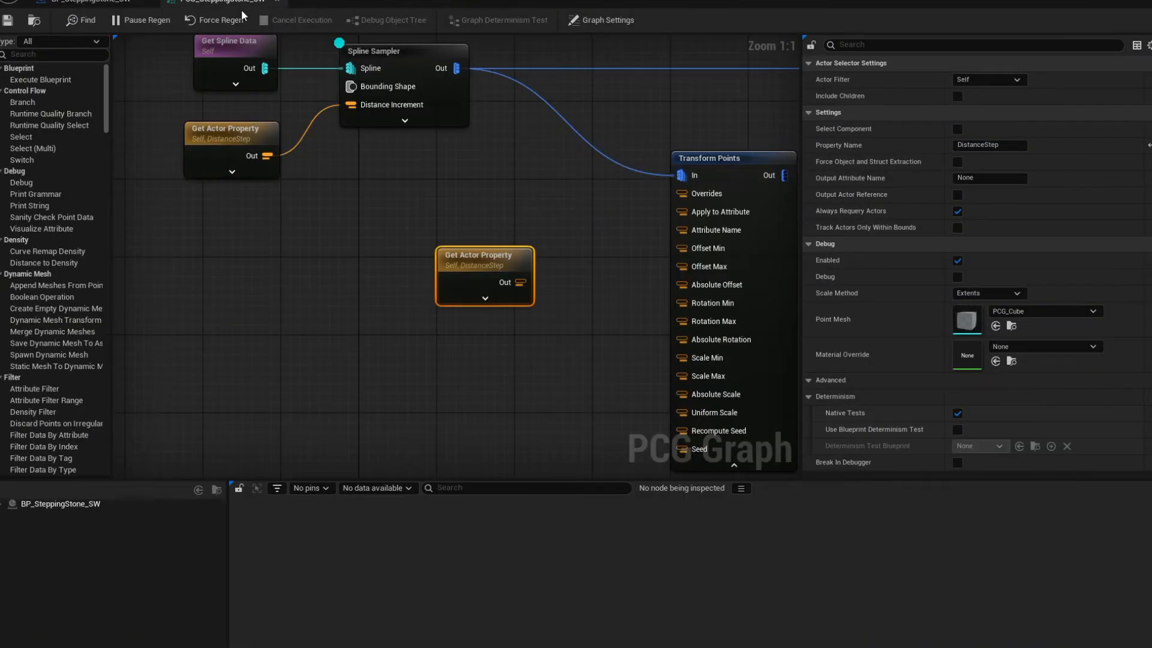
click(1014, 146)
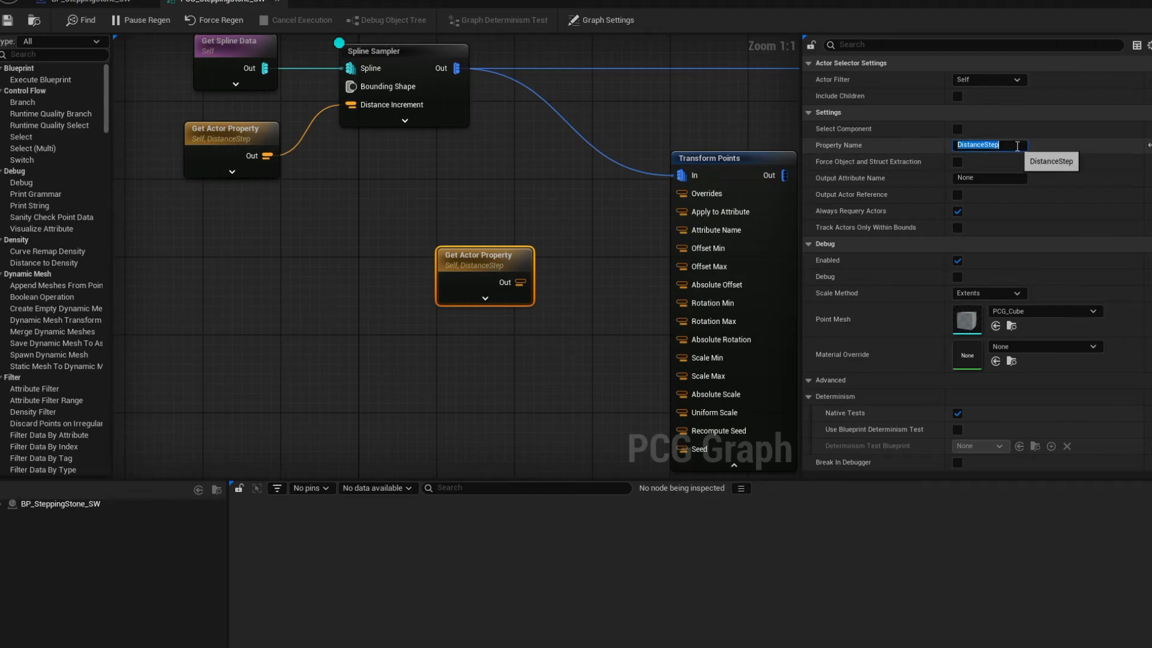
key(ctrl+v)
Step: Move the LanternOffset property node farther from Transform Points to leave room for another node between them
right_drag(557, 264, 434, 269)
click(456, 267)
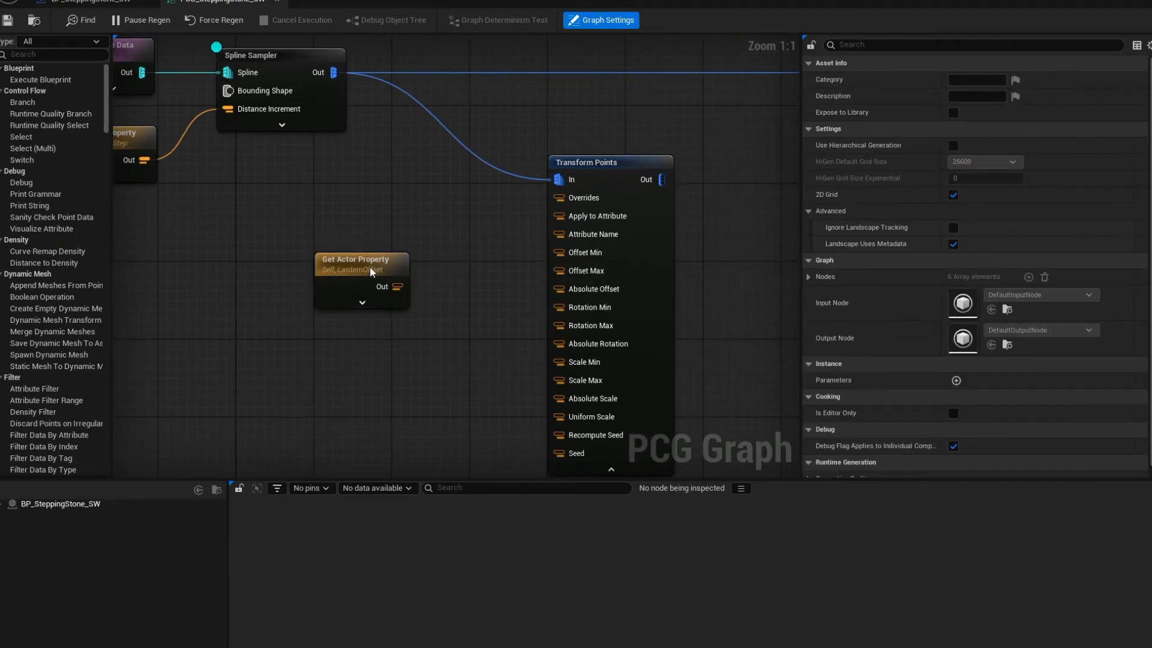
drag(366, 263, 324, 310)
right_drag(376, 300, 449, 263)
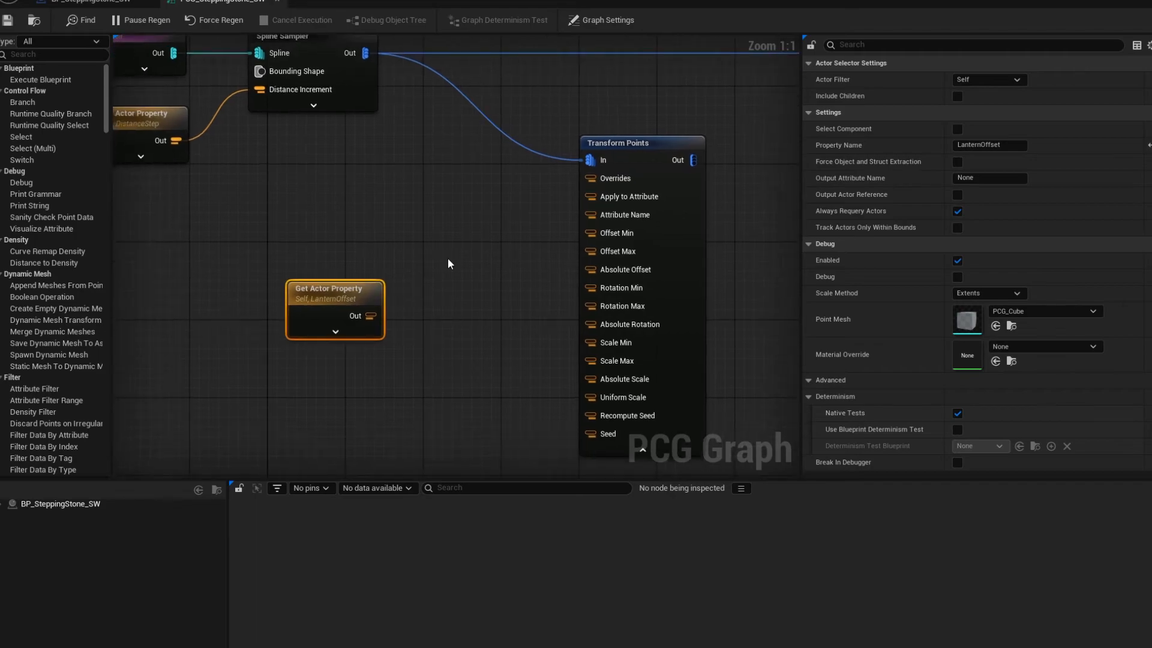
drag(318, 303, 214, 254)
right_drag(404, 287, 437, 304)
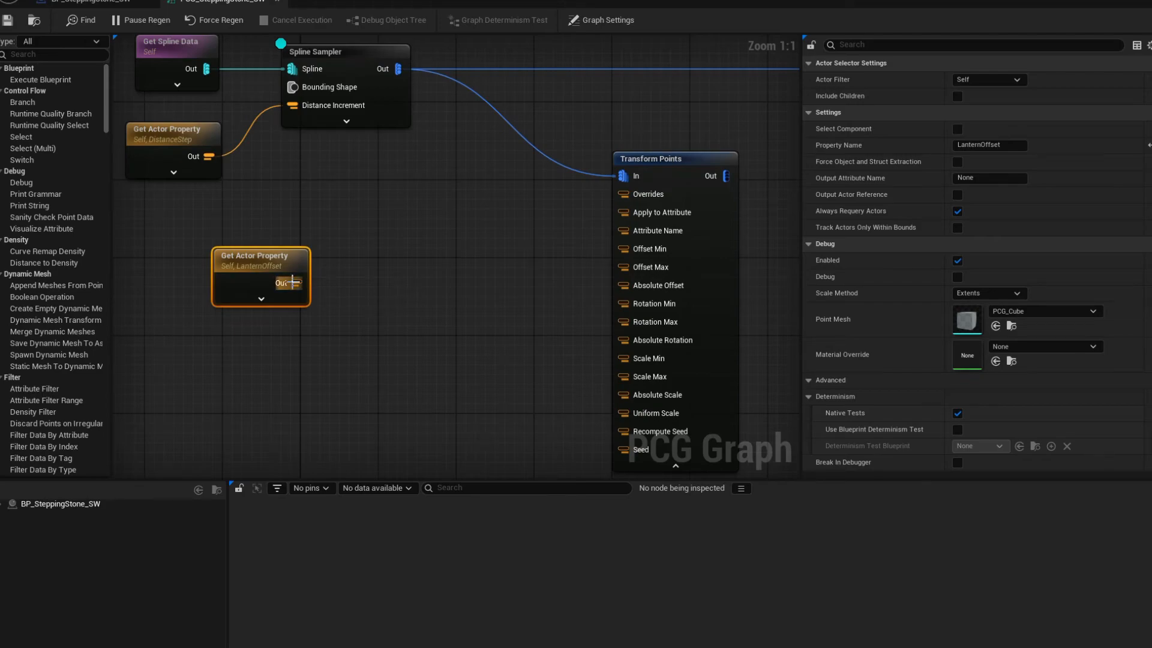
Step: Add a Make Vector Attribute node fed by the LanternOffset property's output and place it before Transform Points
drag(294, 282, 444, 285)
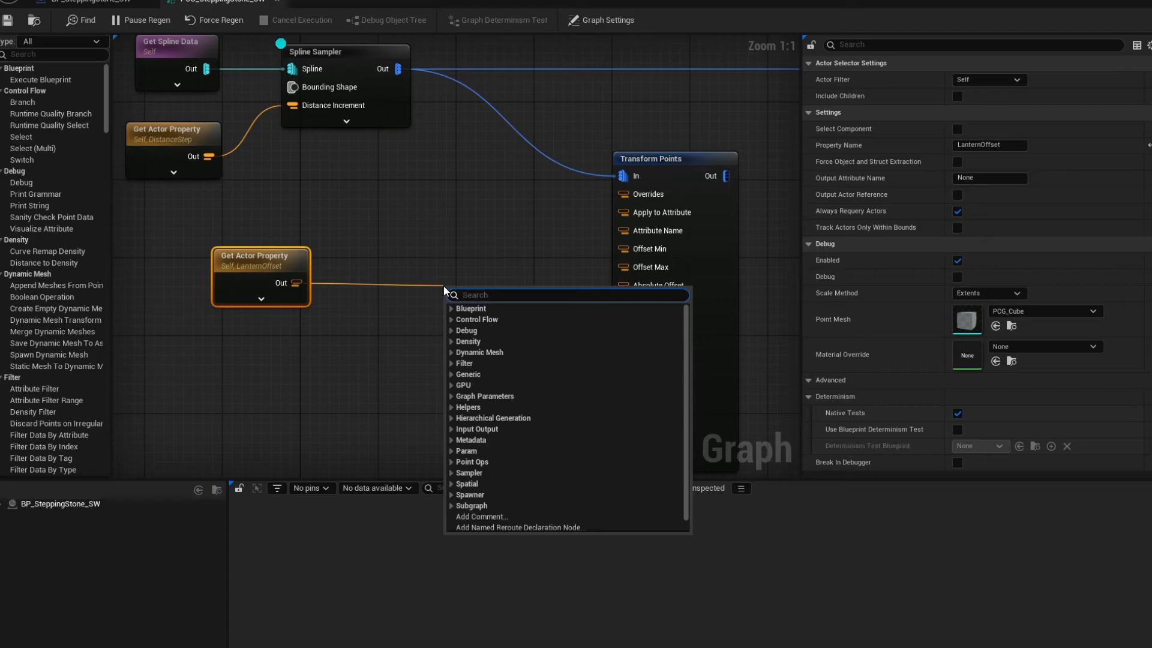
text(make)
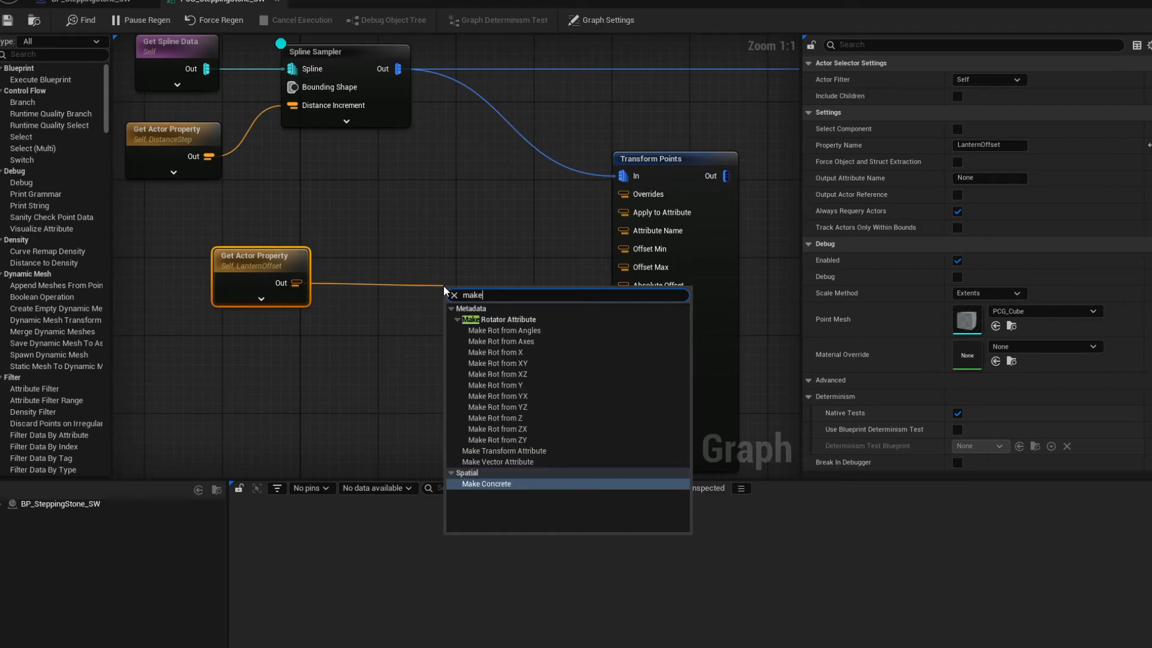
click(534, 463)
drag(473, 268, 453, 278)
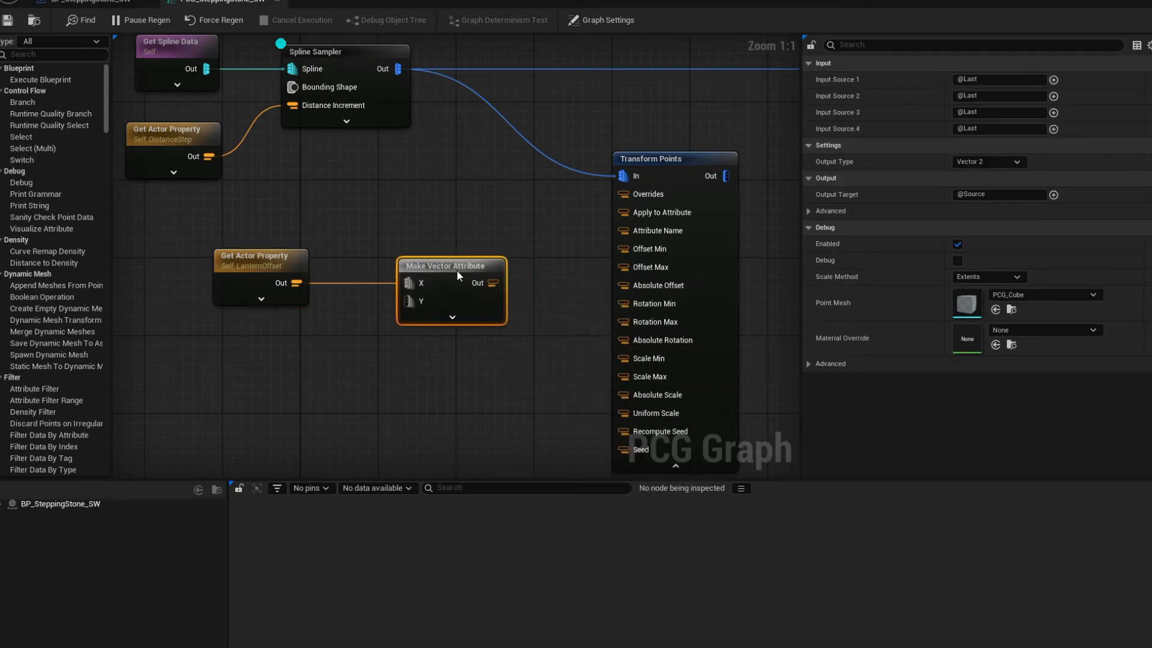
Step: Set the Make Vector Attribute's Output Type to Vector and reroute the LanternOffset value from X to its Y input
click(984, 161)
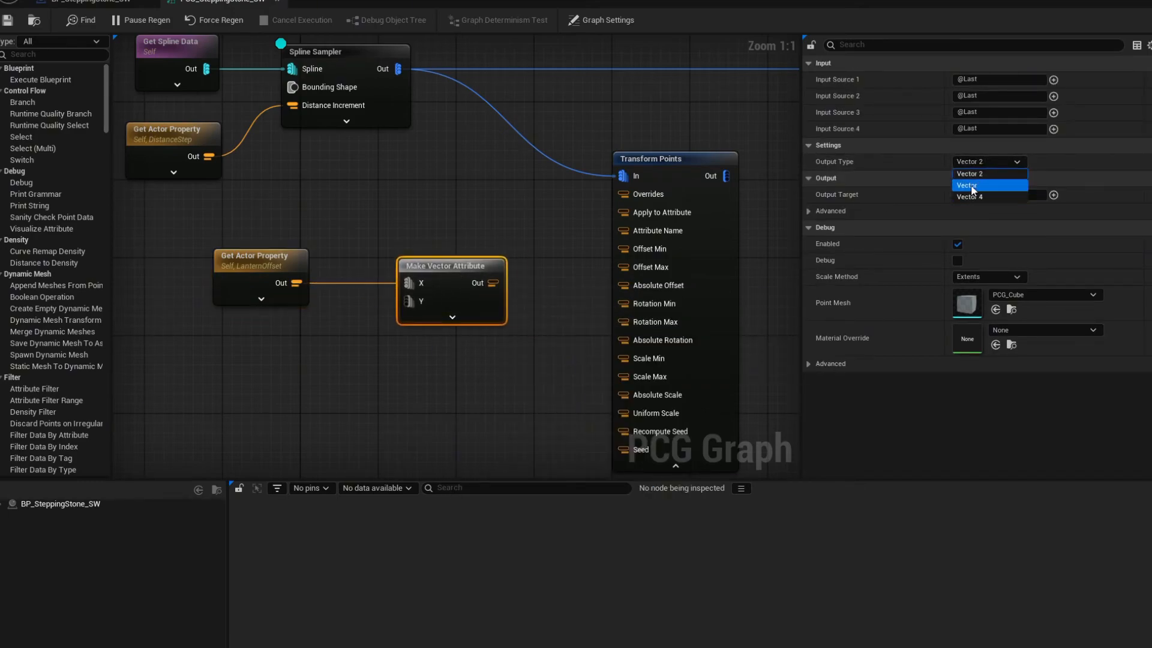
click(972, 185)
right_drag(433, 324, 522, 291)
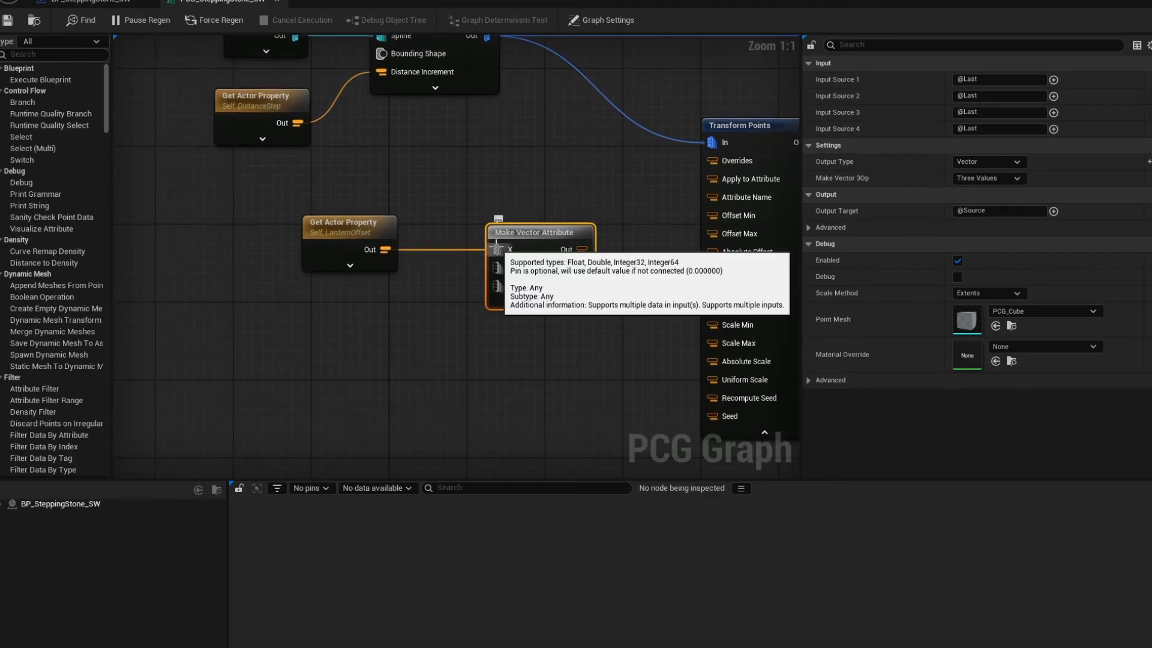
mouse_move(525, 237)
mouse_down()
mouse_move(534, 218)
mouse_move(525, 219)
mouse_up()
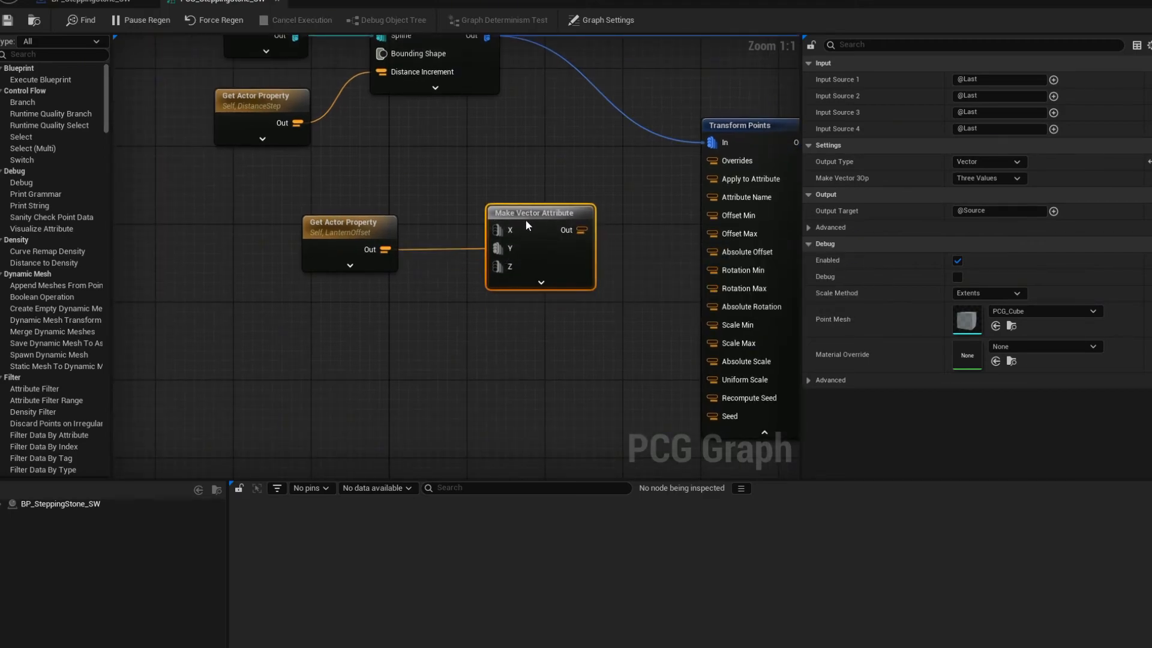
right_drag(538, 317, 483, 324)
Step: Tidy the LanternOffset and Make Vector Attribute nodes and connect the vector output to the Offset Min pin of Transform Points
click(297, 240)
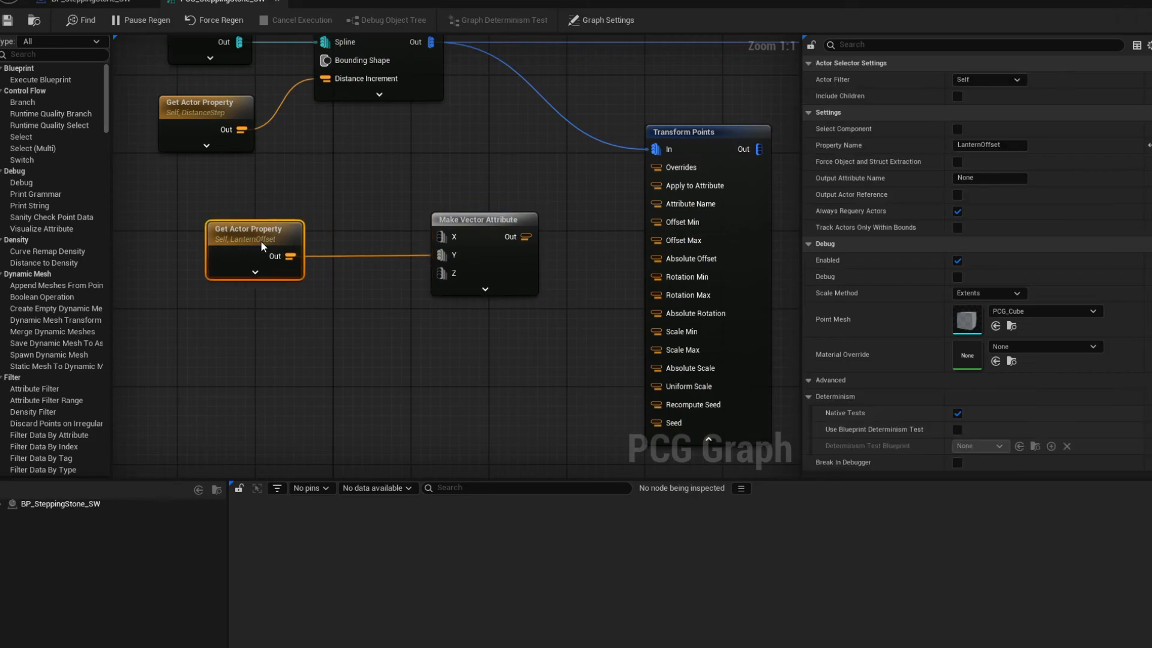
drag(297, 240, 288, 240)
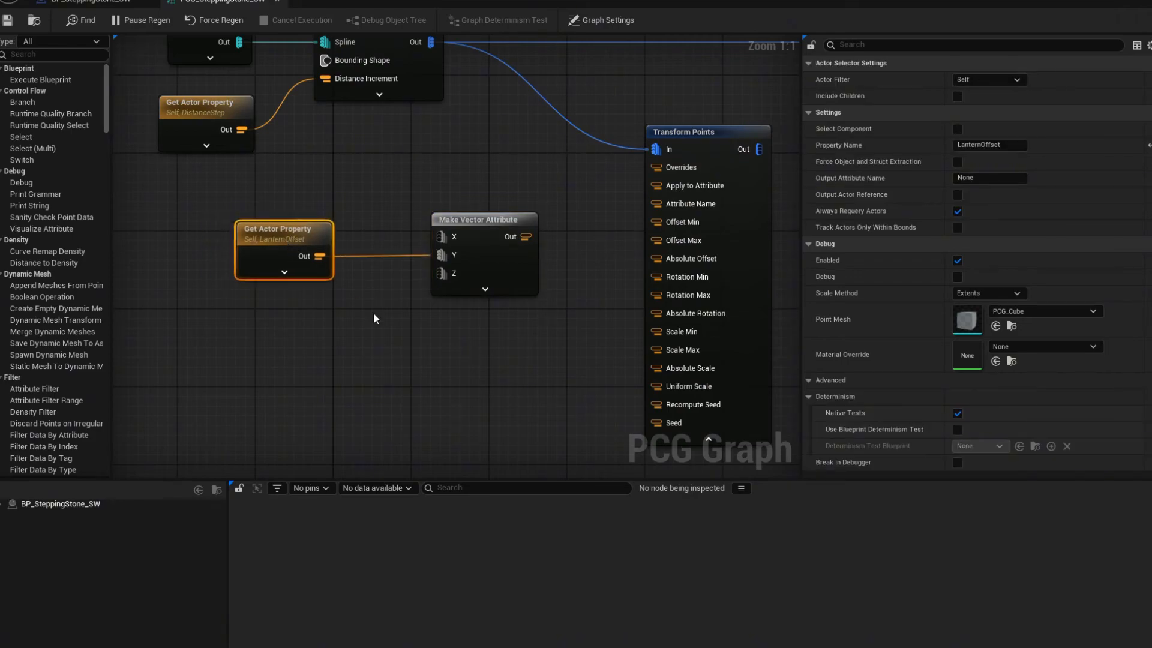
right_drag(373, 312, 307, 316)
right_drag(364, 347, 475, 368)
drag(512, 368, 267, 200)
mouse_move(497, 257)
mouse_down()
mouse_move(400, 270)
mouse_move(479, 270)
mouse_up()
right_drag(589, 277, 509, 271)
drag(432, 259, 610, 218)
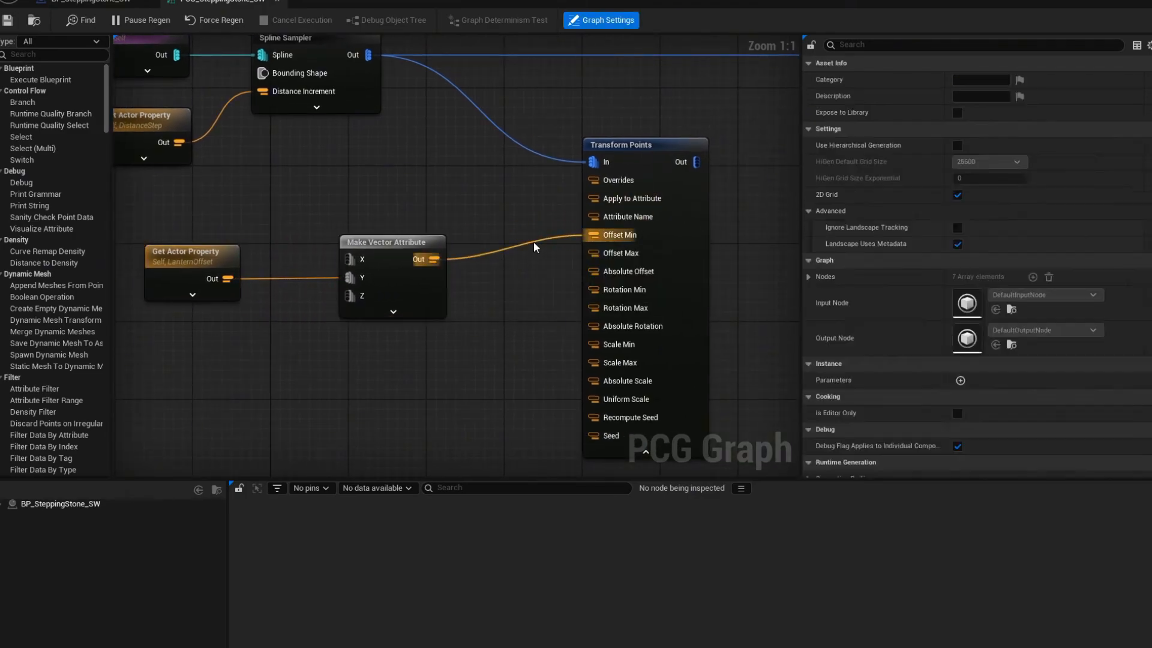
Step: Add a reroute point on the Make Vector Attribute output wire and connect it to the Offset Max pin of Transform Points
double_click(534, 243)
drag(535, 241, 592, 250)
right_drag(721, 248, 484, 260)
right_drag(554, 242, 475, 246)
Step: Duplicate the Stepping Stone spawner, place the copy beside Transform Points, and feed it from the Transform Points output
drag(380, 181, 645, 179)
click(583, 171)
click(562, 84)
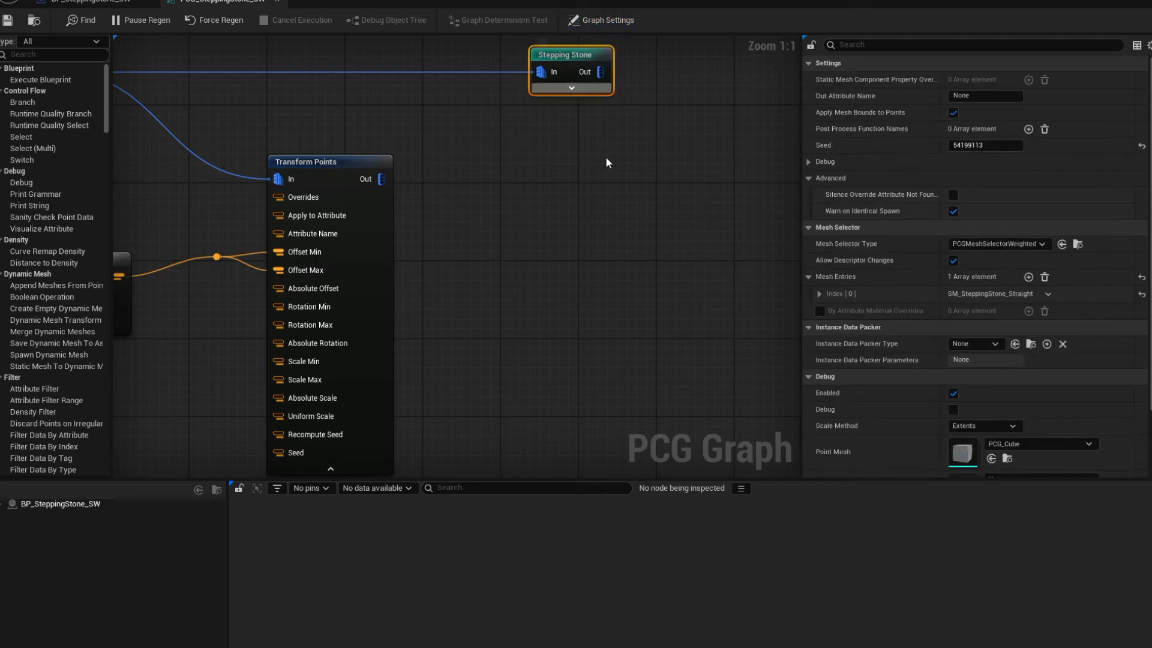
key(ctrl+d)
drag(612, 213, 566, 176)
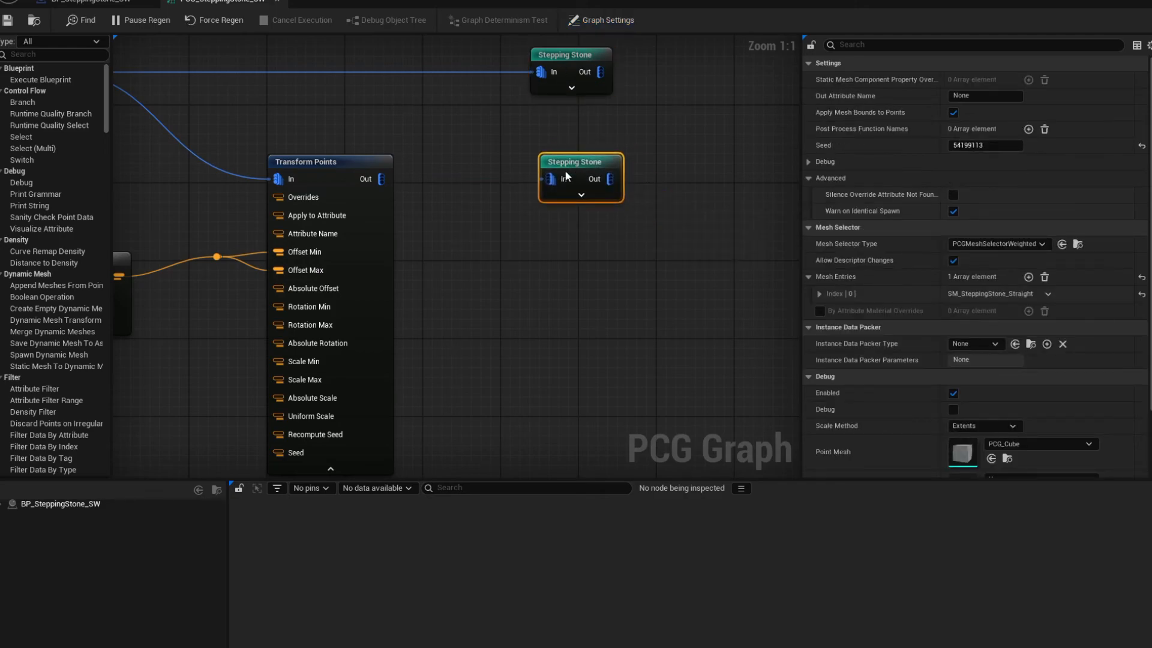
drag(386, 175, 564, 180)
Step: Set the duplicated spawner's mesh entry to SM_Lantern and return to the level editor
click(819, 293)
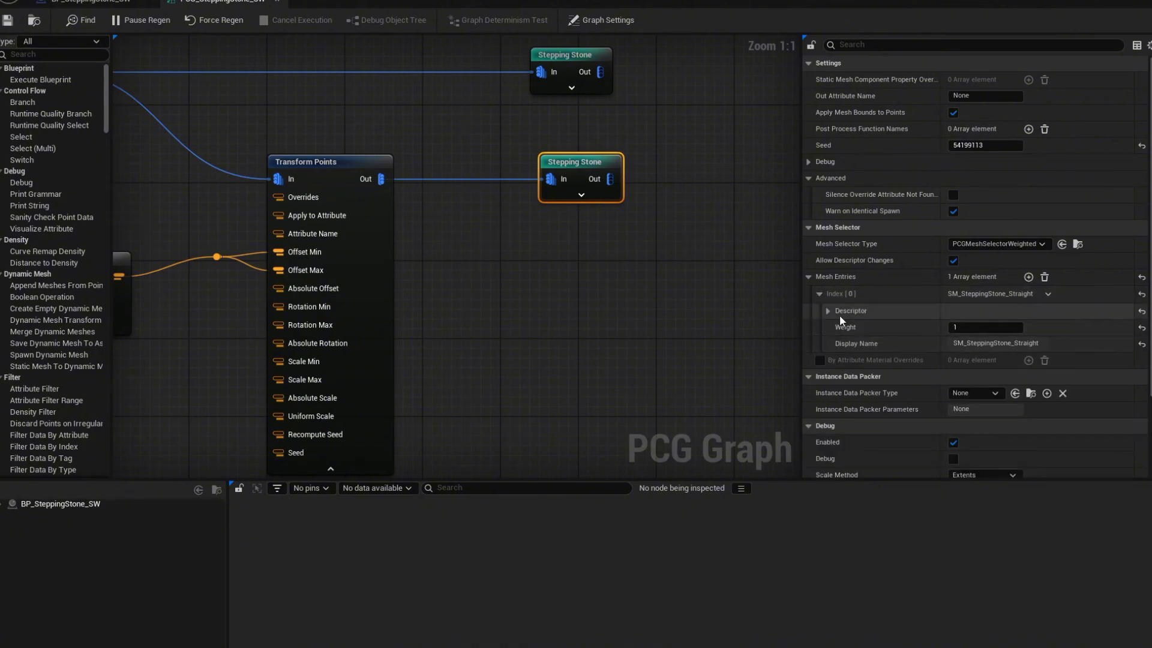
click(828, 311)
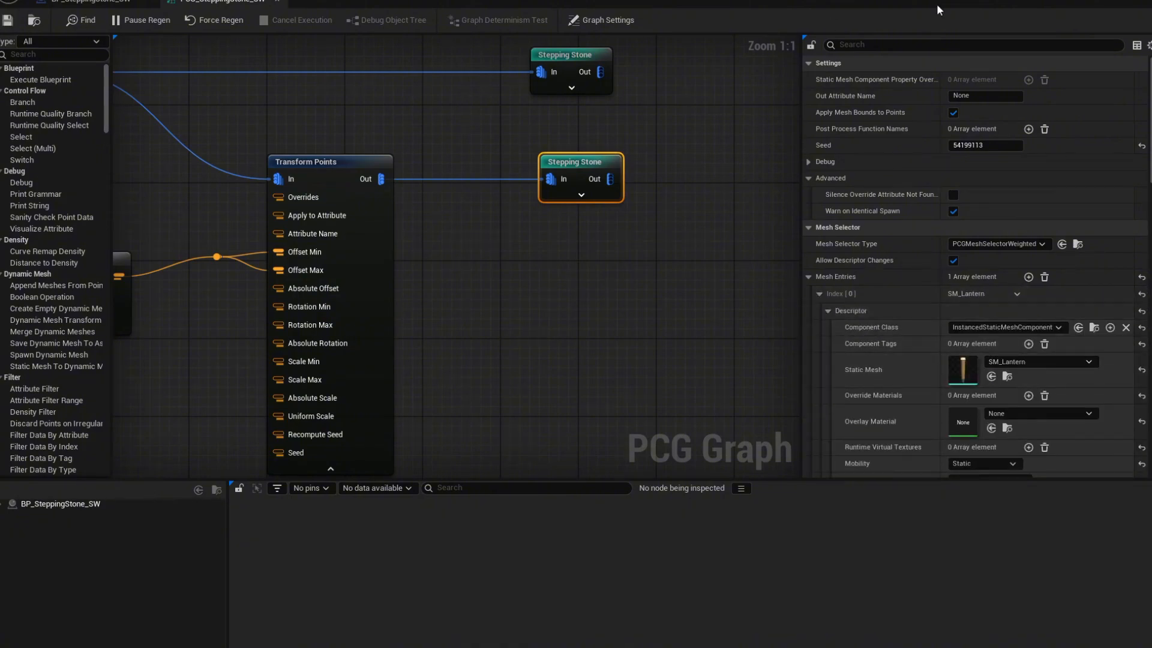
click(1090, 1)
Step: Select the stepping-stone actor in the level, try out different lantern distances, and set its Lantern Offset to 80
right_drag(535, 205, 492, 215)
right_drag(372, 225, 423, 233)
click(523, 267)
right_drag(493, 278, 558, 288)
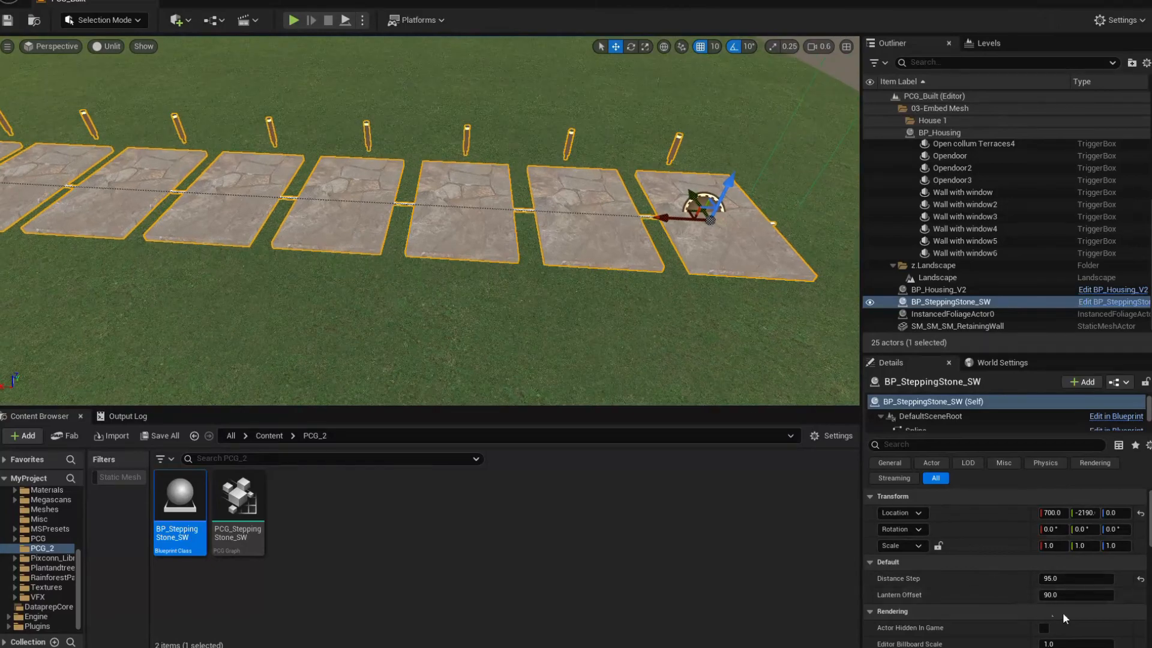
drag(1047, 600, 1077, 598)
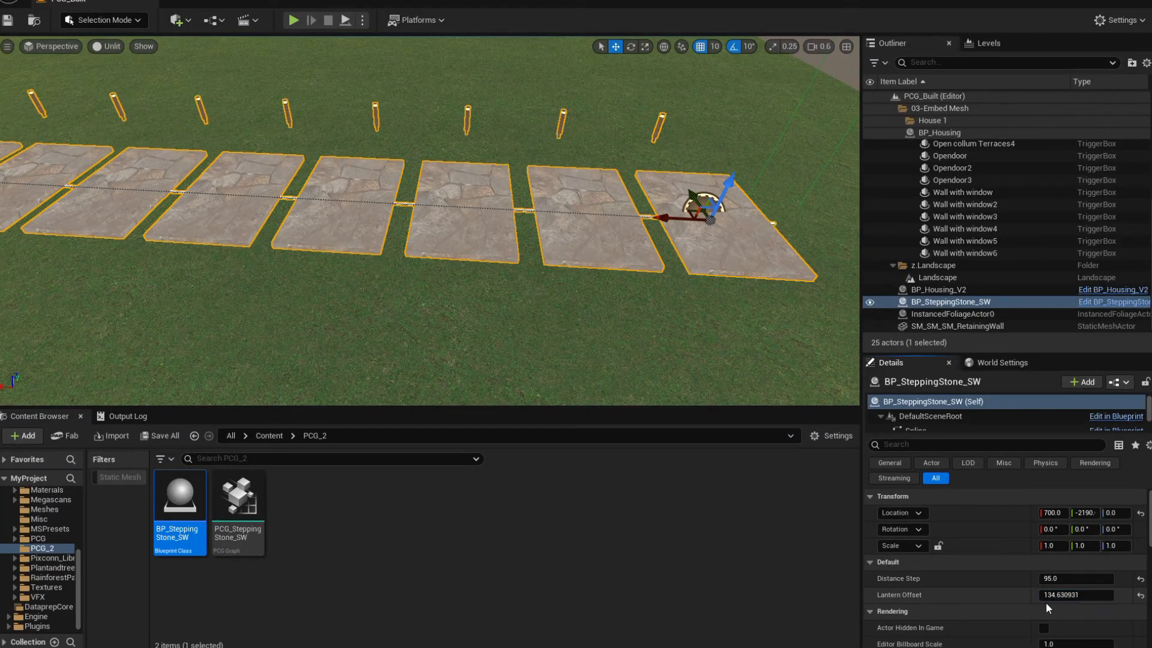
right_drag(640, 398, 486, 403)
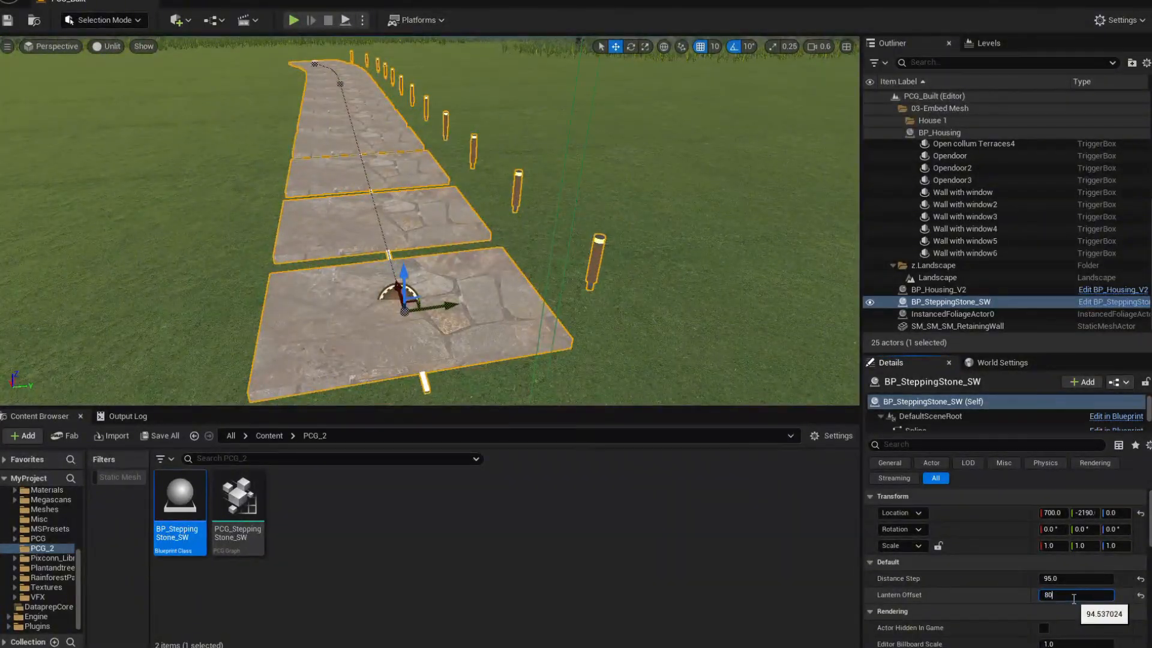
key(Return)
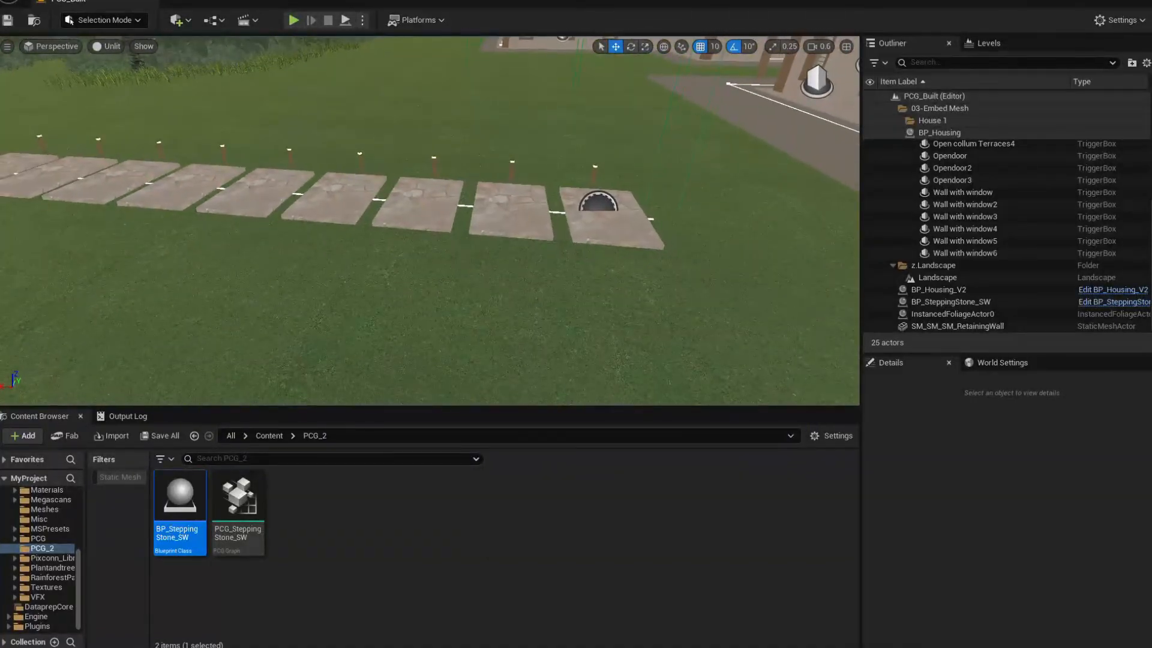
mouse_move(519, 222)
right_down()
mouse_move(507, 240)
mouse_move(517, 243)
mouse_move(520, 222)
right_up()
click(519, 222)
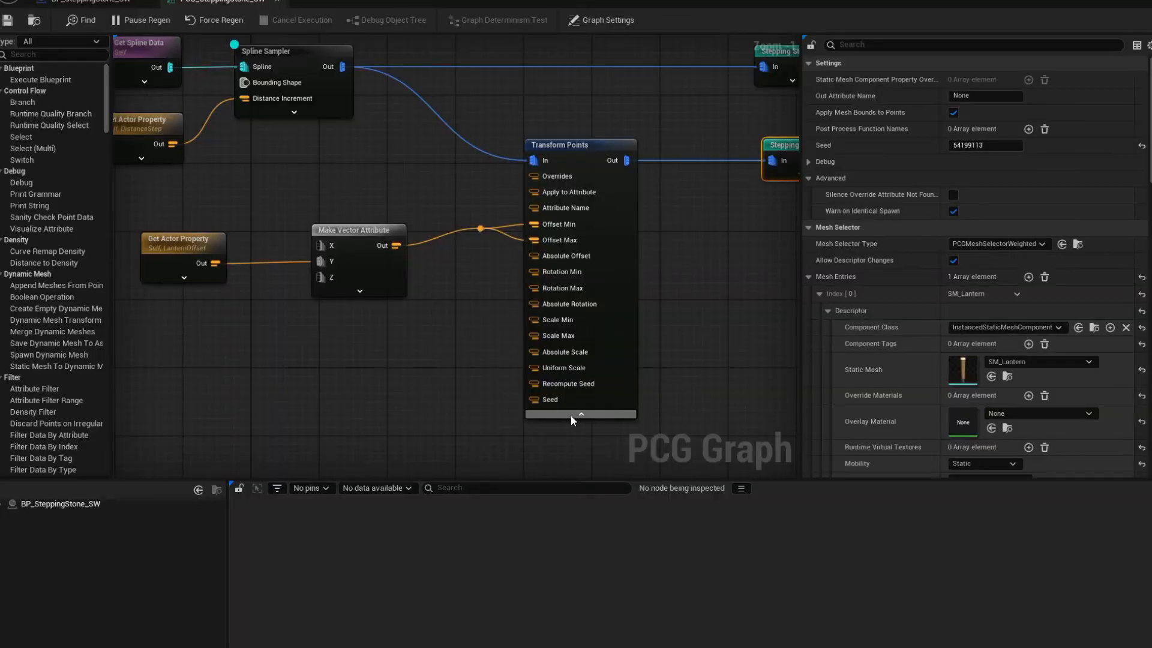
Step: Collapse the unused Transform Points pins and align the reroute point, LanternOffset property and Make Vector Attribute nodes beside it
click(571, 415)
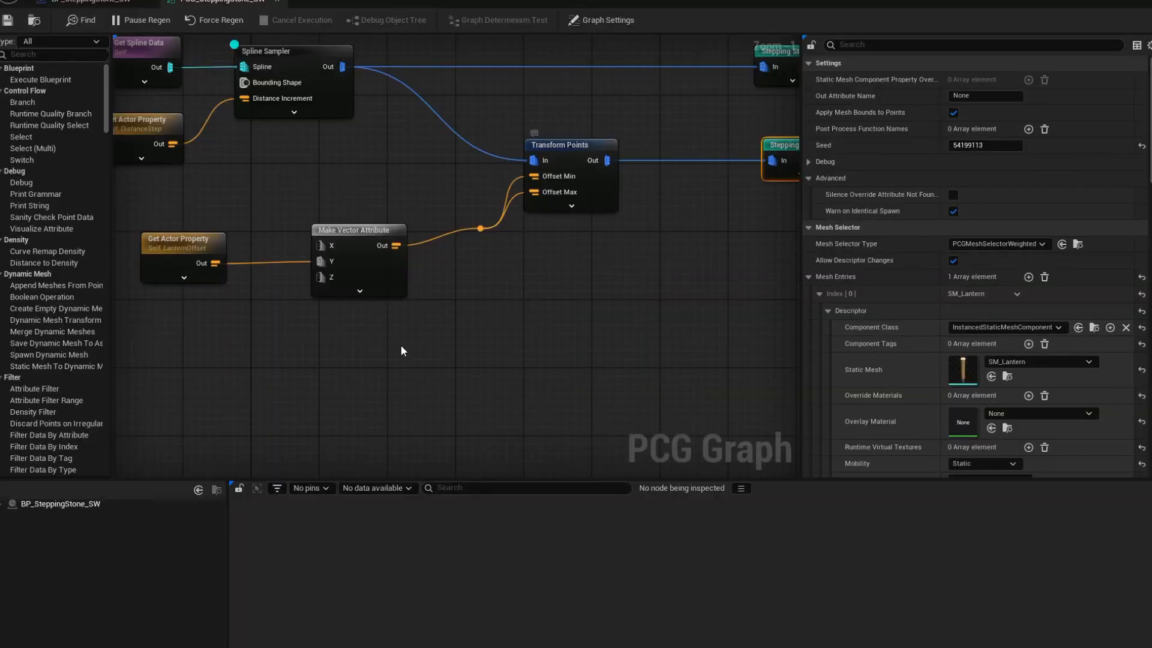
right_drag(401, 344, 494, 272)
click(447, 222)
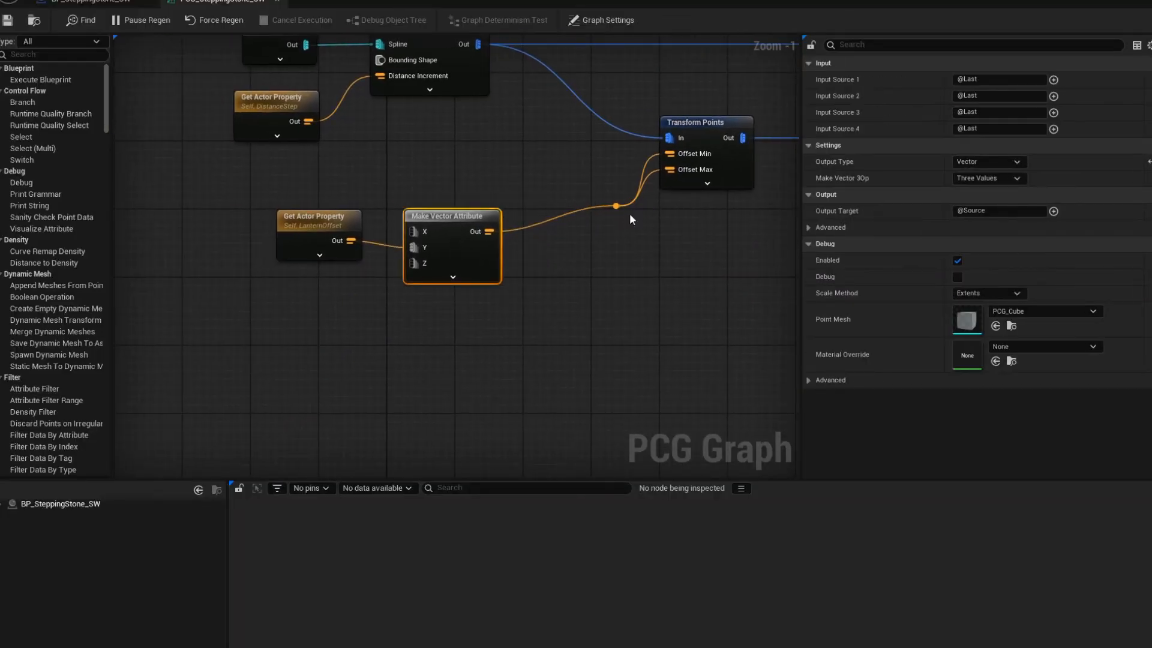
click(618, 209)
drag(613, 161, 611, 168)
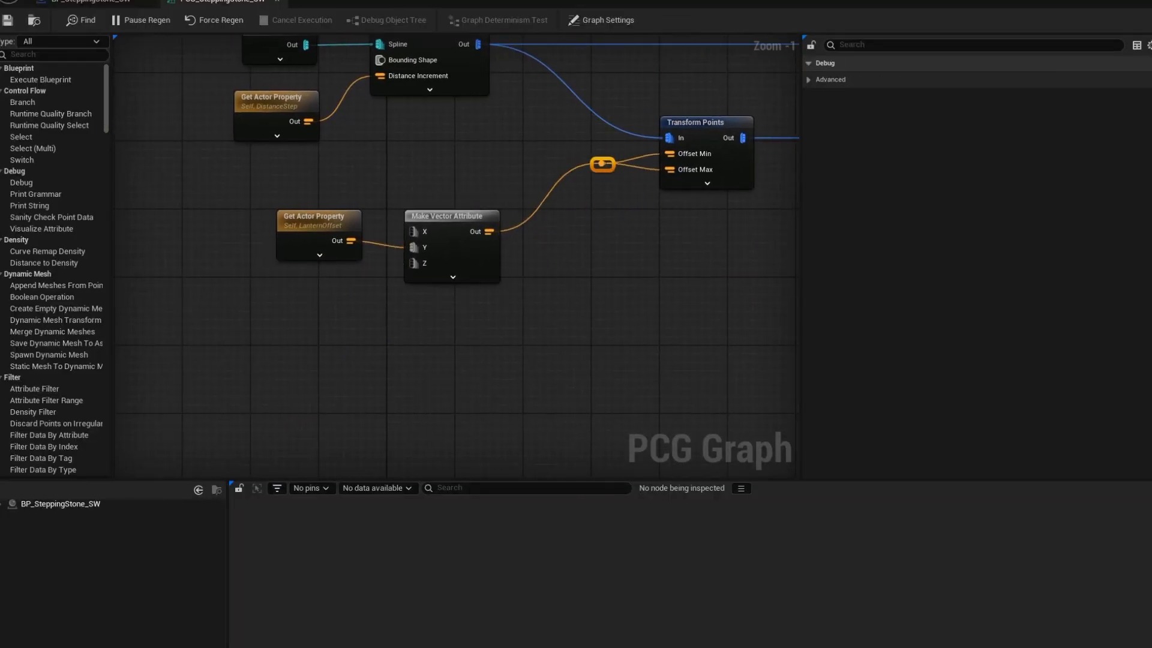
right_drag(455, 261, 428, 330)
drag(394, 350, 324, 300)
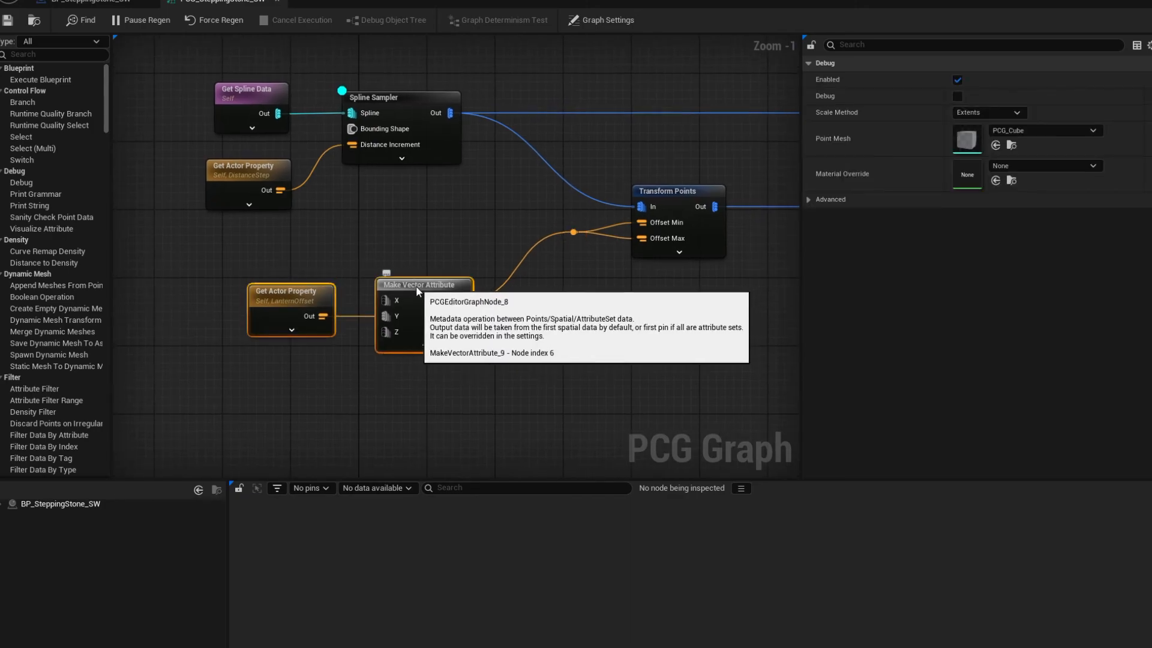
drag(416, 286, 477, 220)
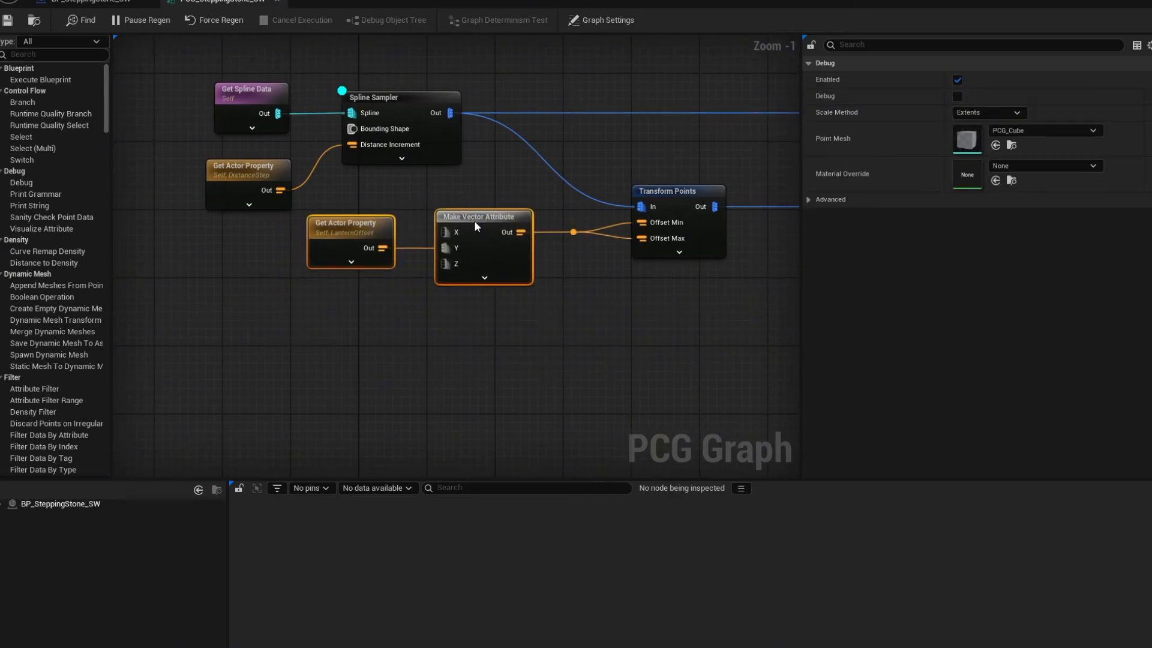
Step: Copy Transform Points, place the copy below the original, and feed it from the Spline Sampler through a new reroute point
right_drag(474, 220, 593, 305)
click(563, 155)
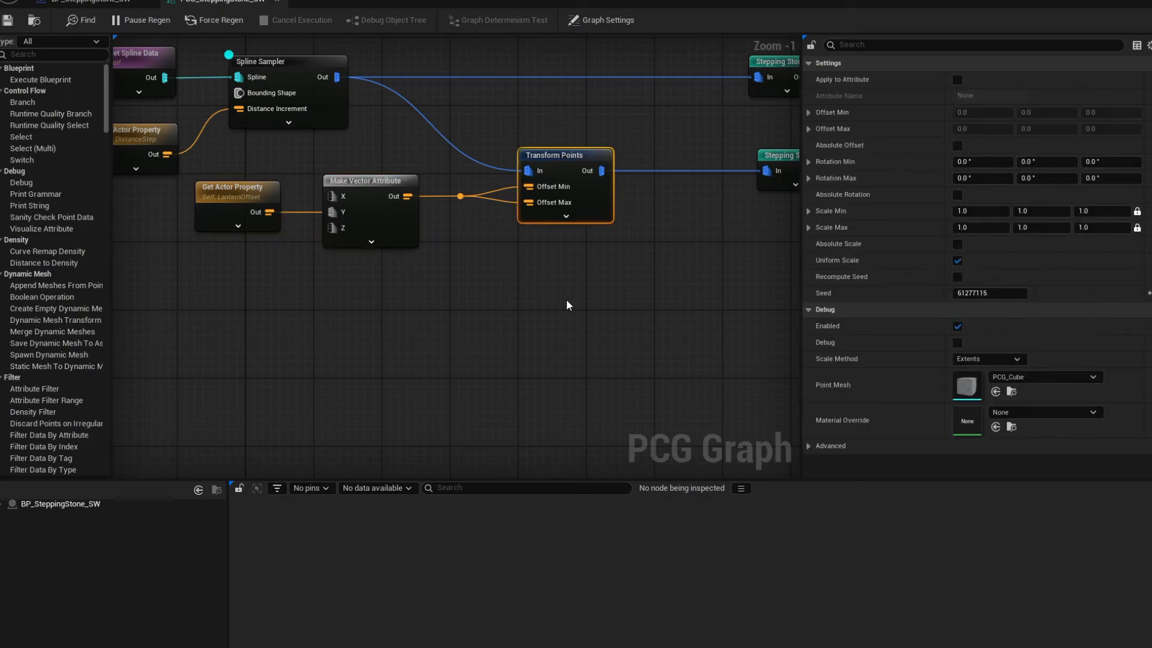
key(ctrl+c)
key(ctrl+v)
drag(559, 306, 559, 255)
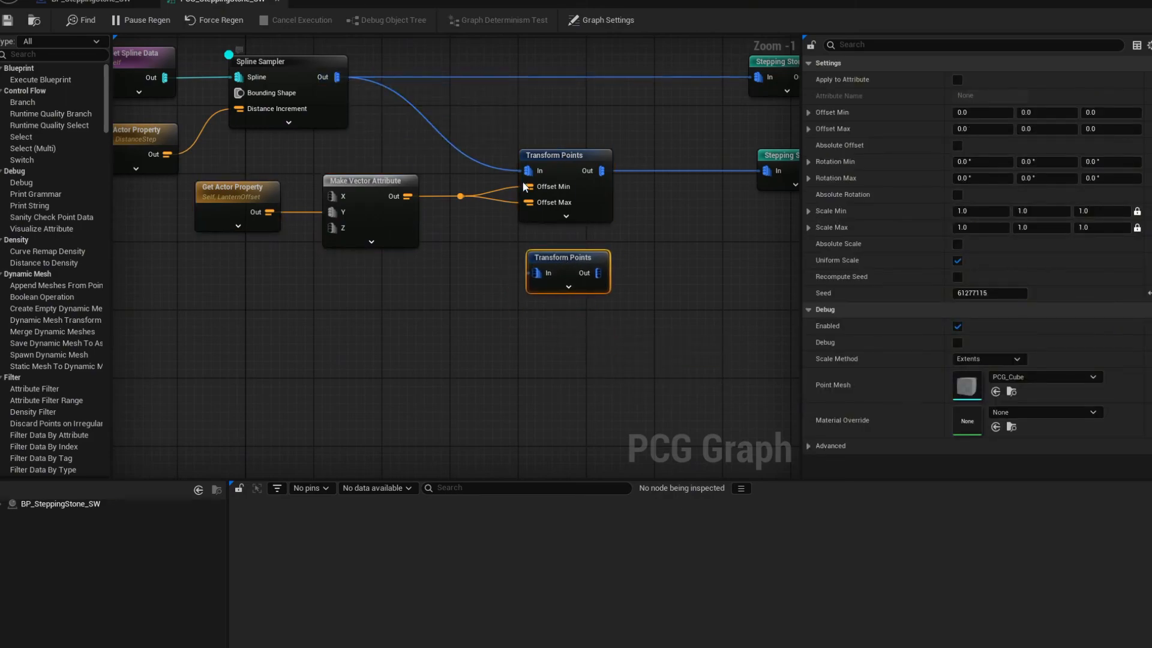
double_click(456, 147)
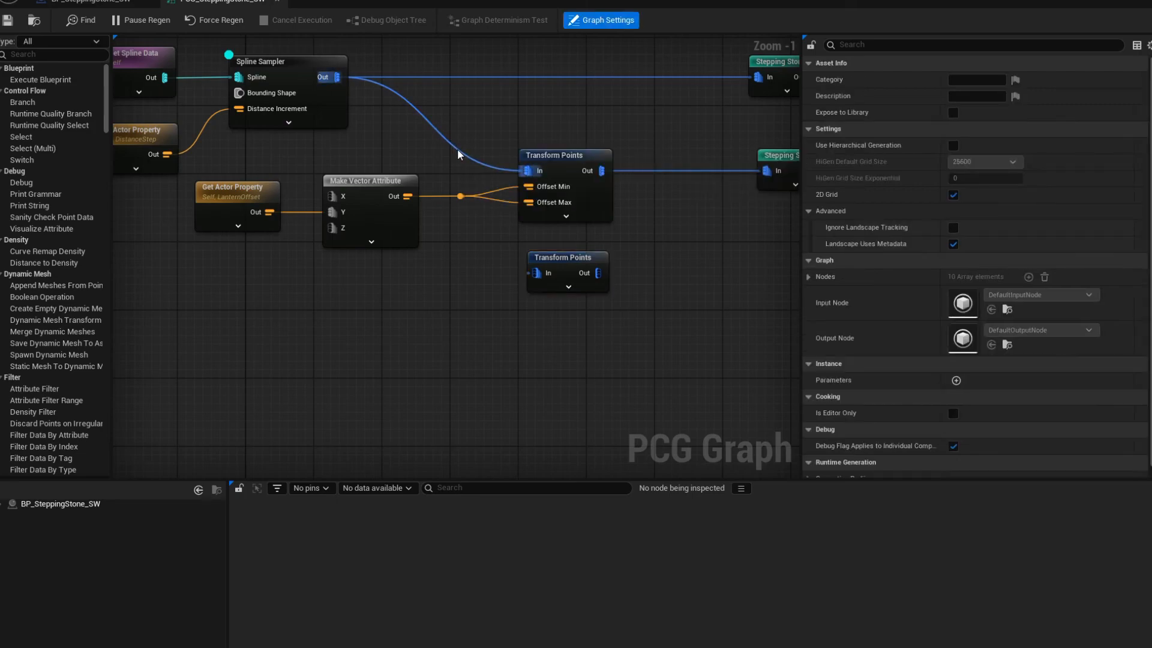
drag(457, 147, 522, 274)
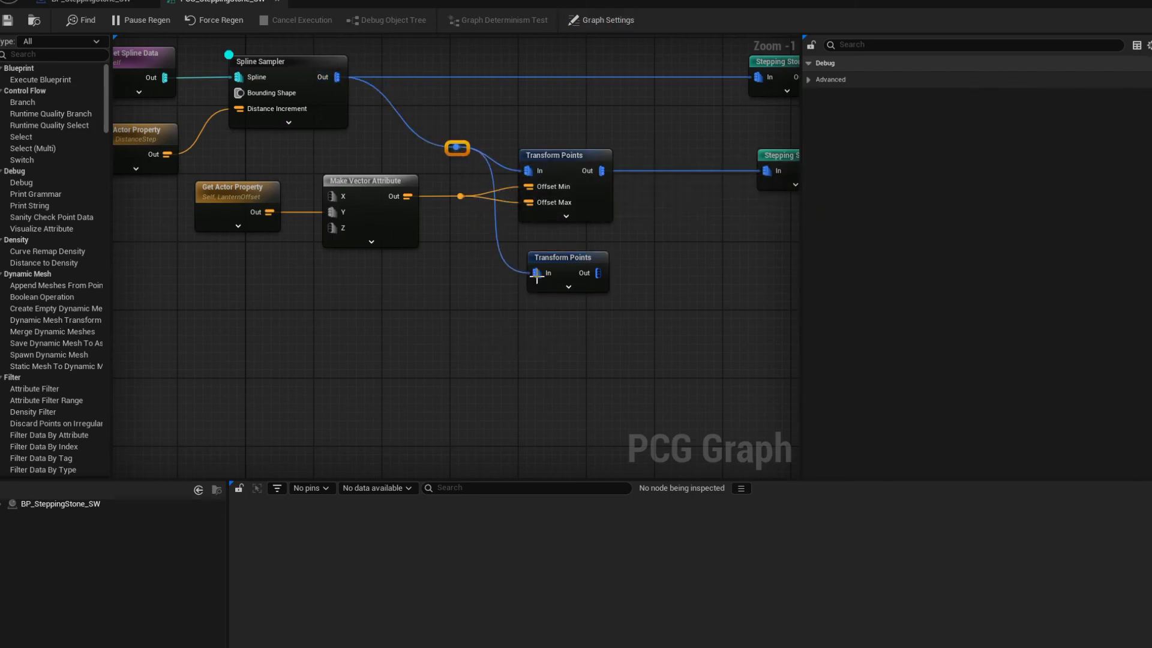
Step: Expand the second Transform Points node's pins and add a Multiply node fed by the Make Vector Attribute output
click(568, 287)
right_drag(458, 366, 354, 331)
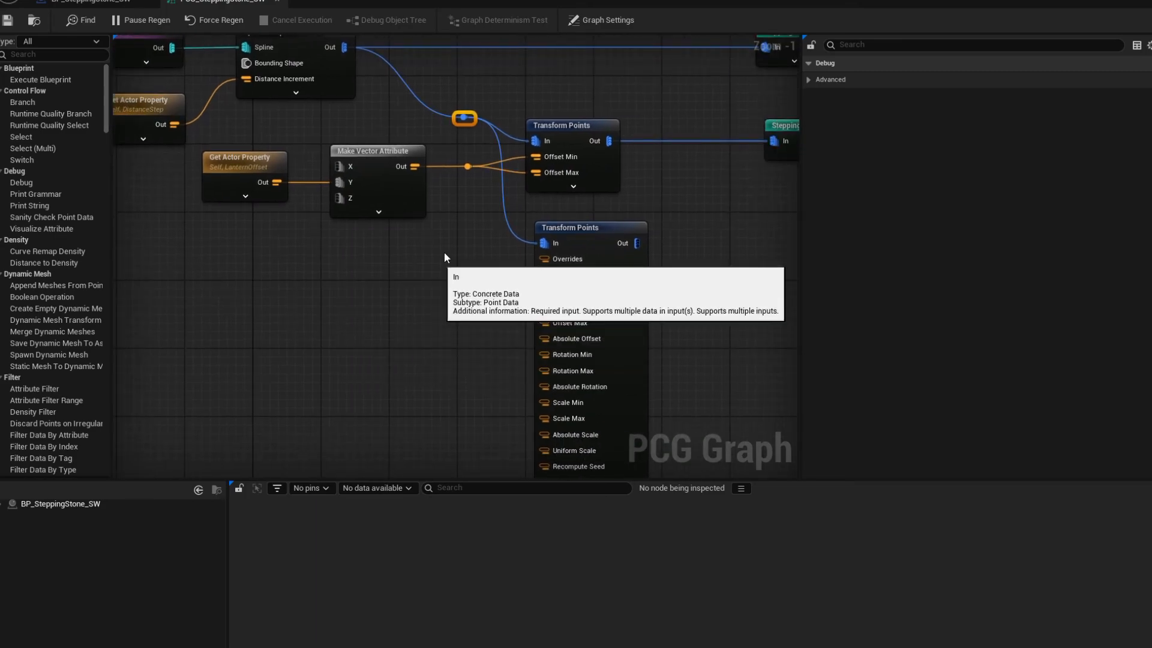
drag(415, 166, 453, 283)
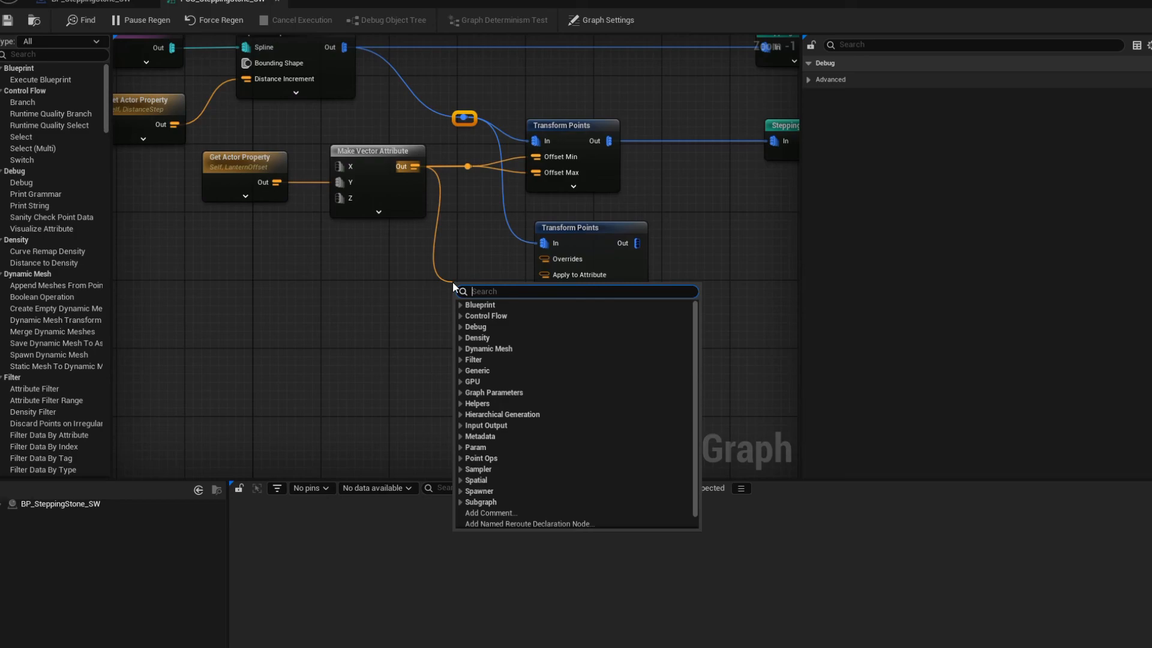
text(mul)
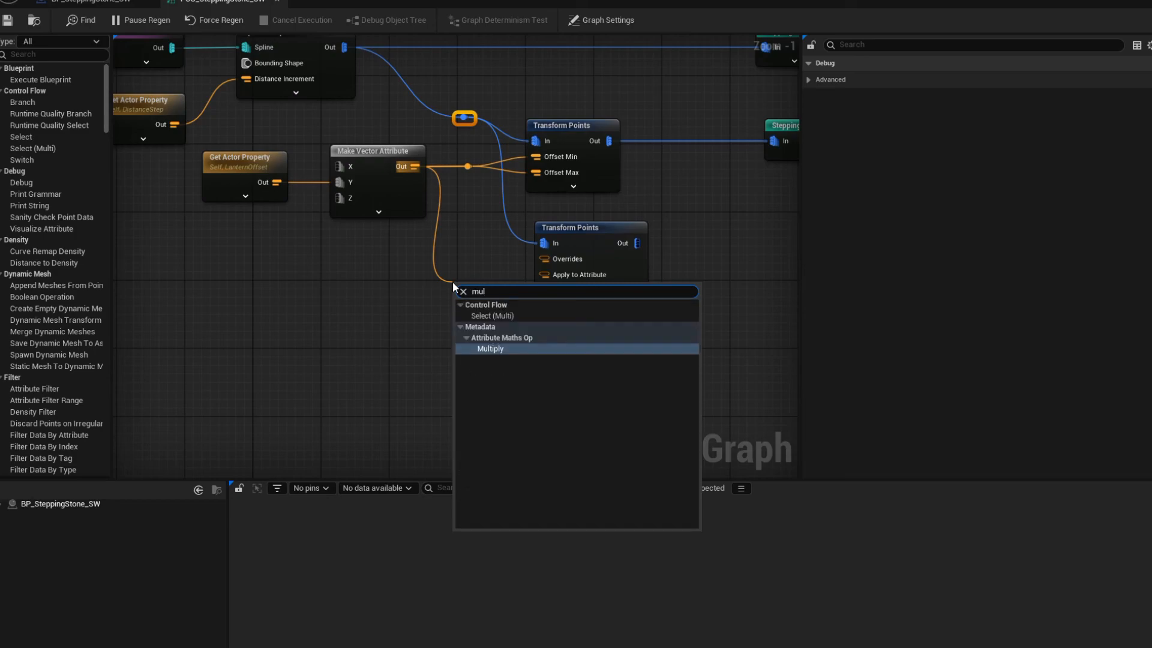
key(Return)
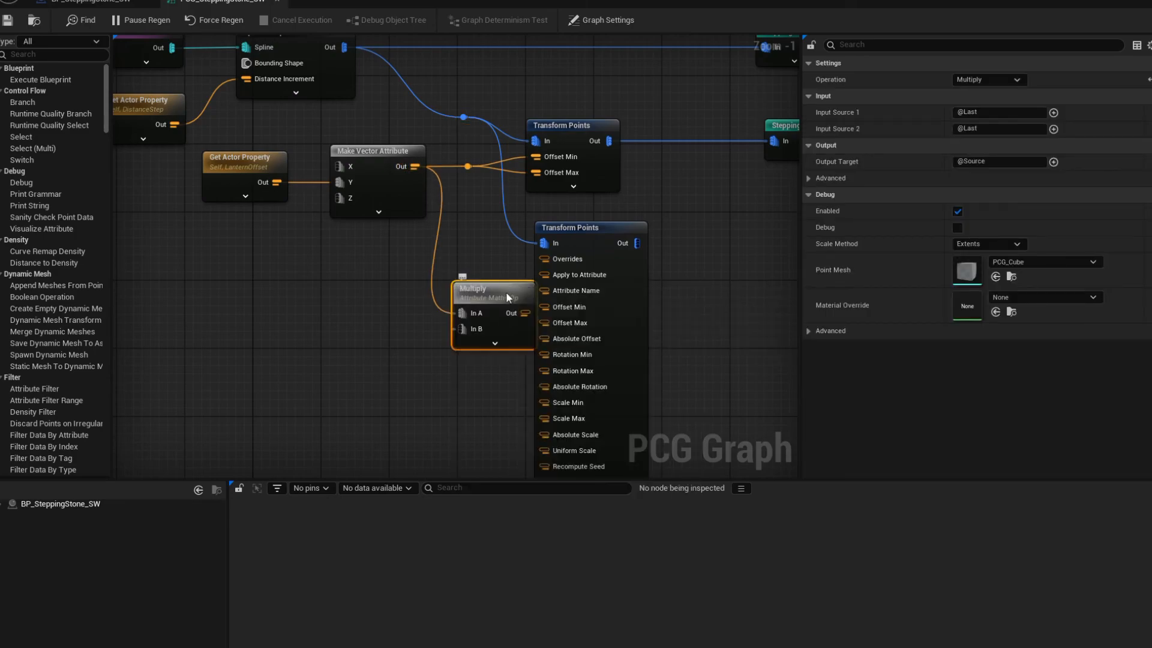
drag(506, 292, 453, 267)
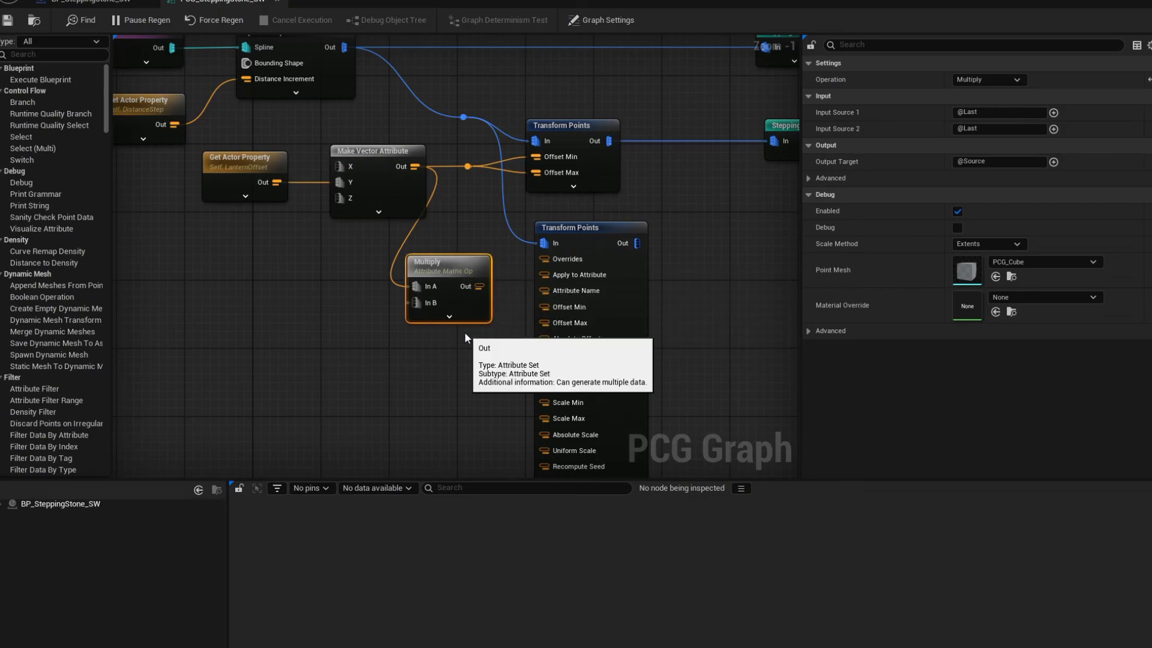
Step: Add a Create Attribute node with a Double value of -1.0 feeding Multiply's In B pin
drag(415, 303, 315, 341)
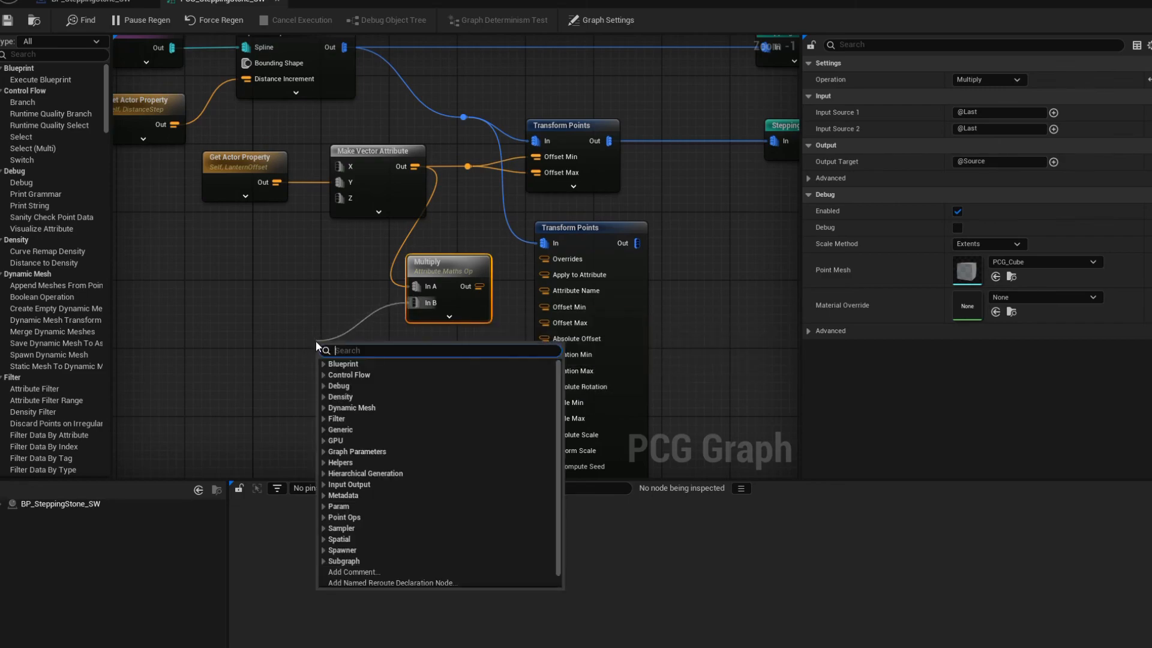
text(create)
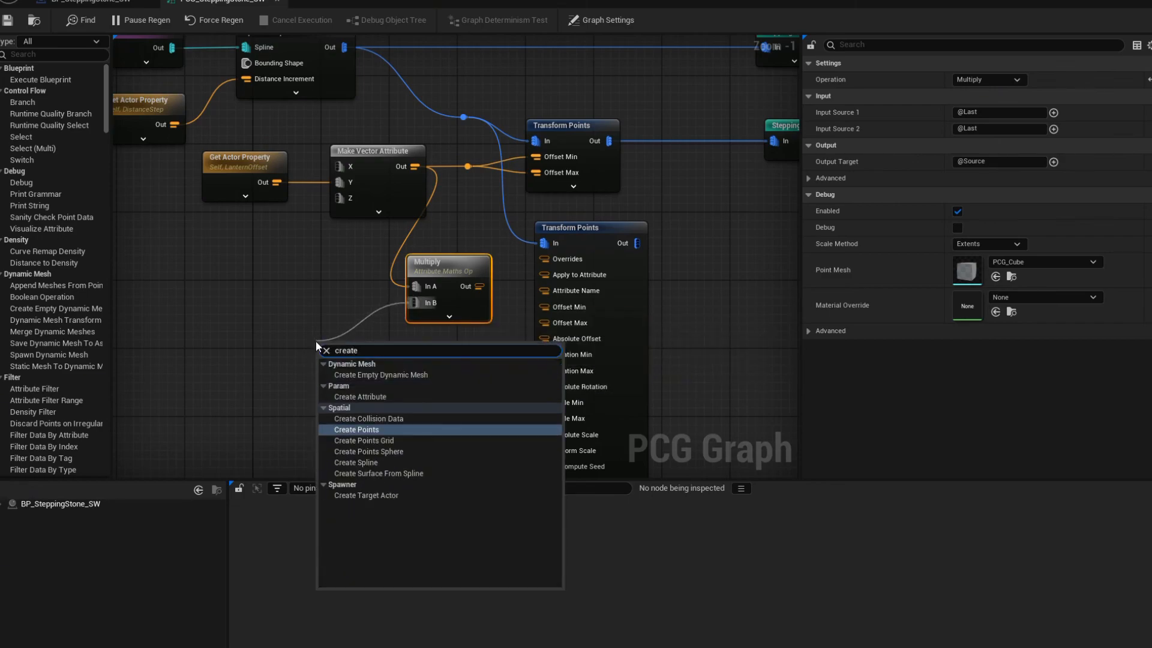
click(377, 396)
drag(340, 344, 338, 305)
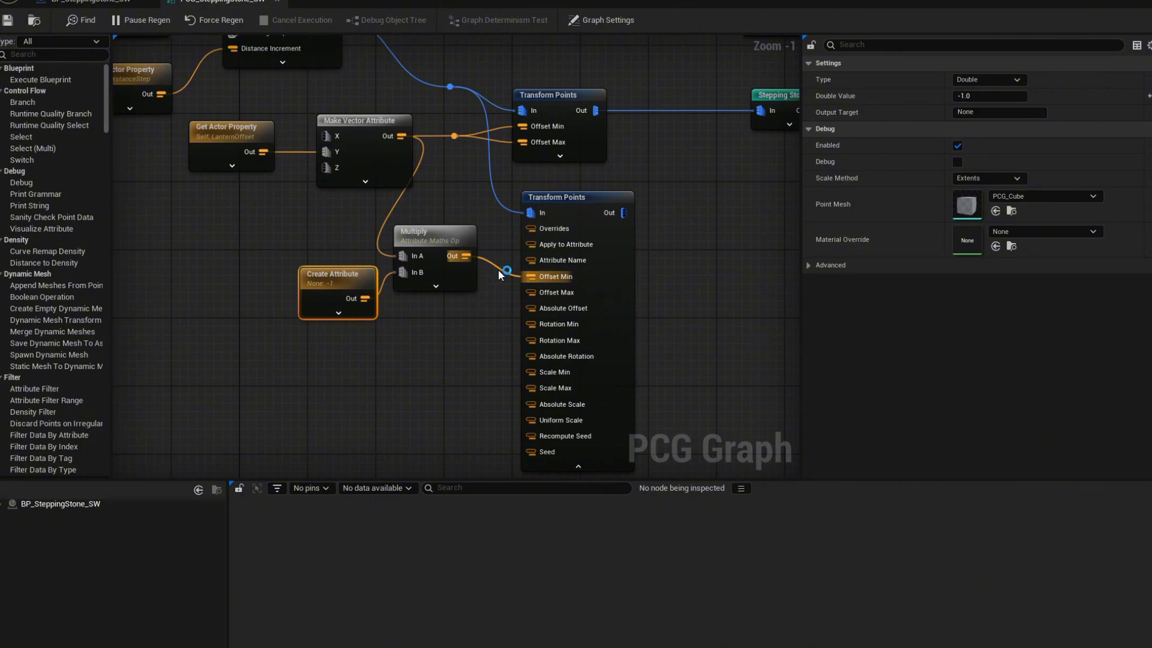
Step: Add a reroute point on the Multiply output wire and connect it to Offset Max of the second Transform Points node
click(501, 268)
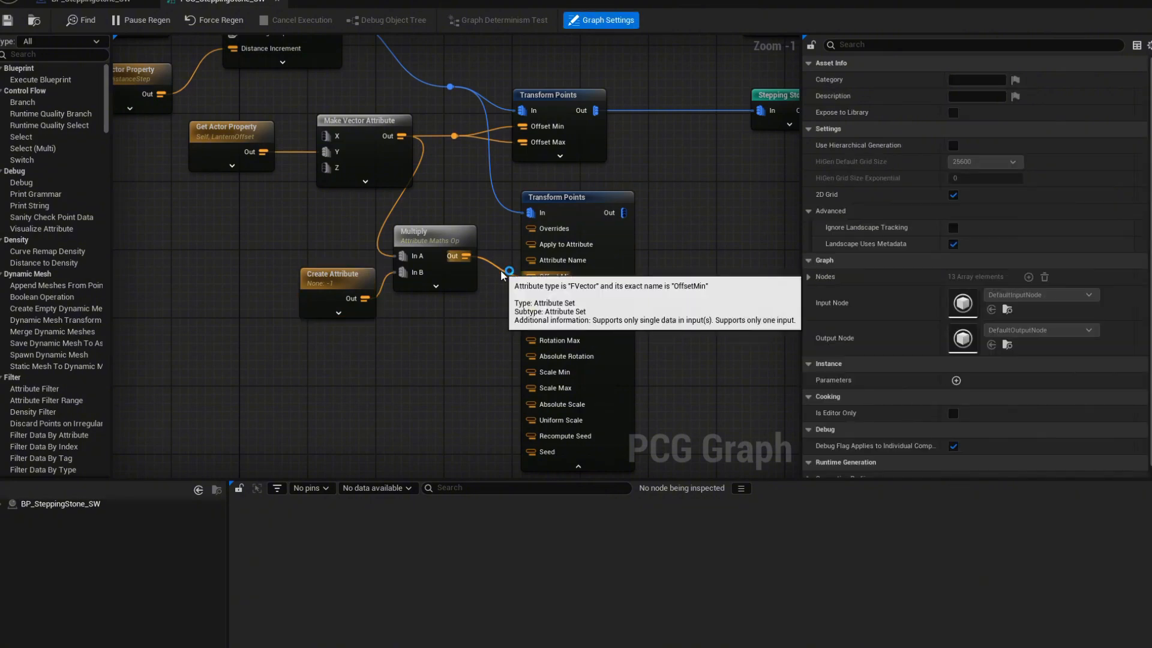
double_click(501, 269)
drag(501, 268, 532, 292)
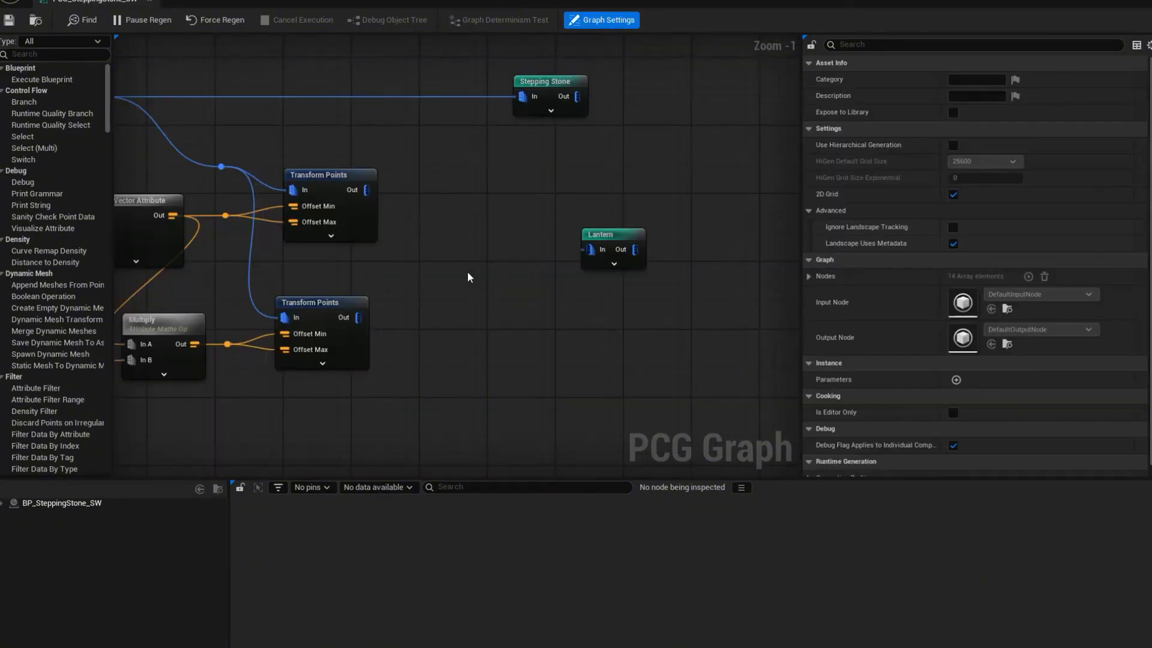
Step: Add a Merge Points node that combines both Transform Points outputs and connect it to the Lantern spawner
mouse_move(468, 273)
right_down()
mouse_move(525, 264)
mouse_move(485, 275)
right_up()
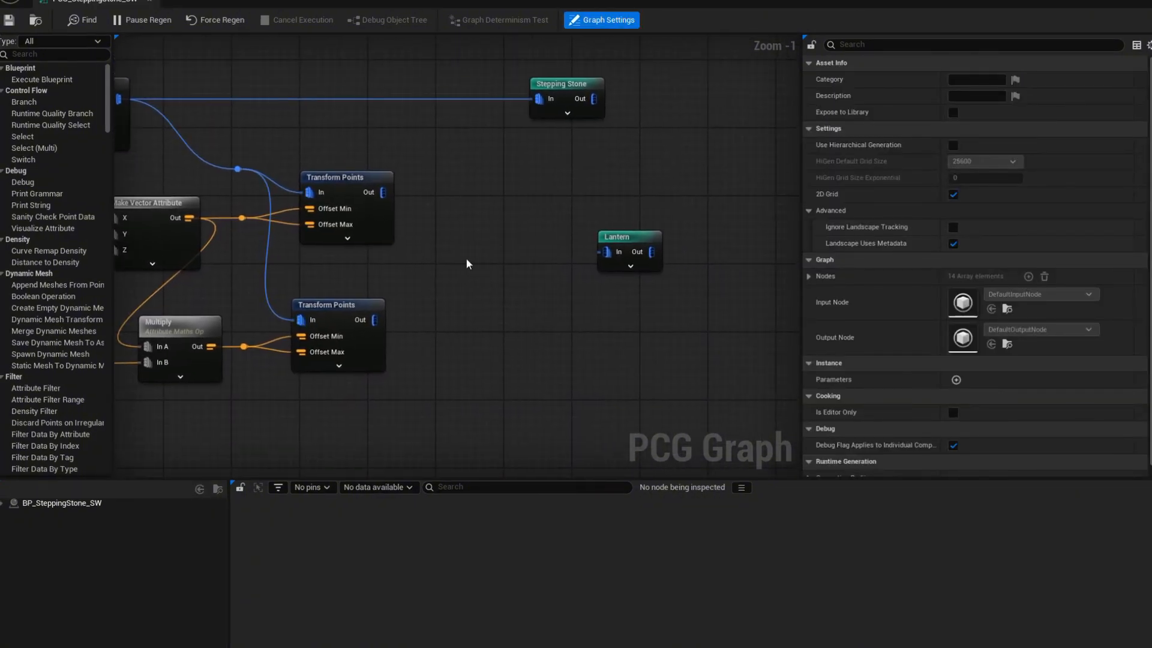
drag(378, 192, 475, 271)
text(merge)
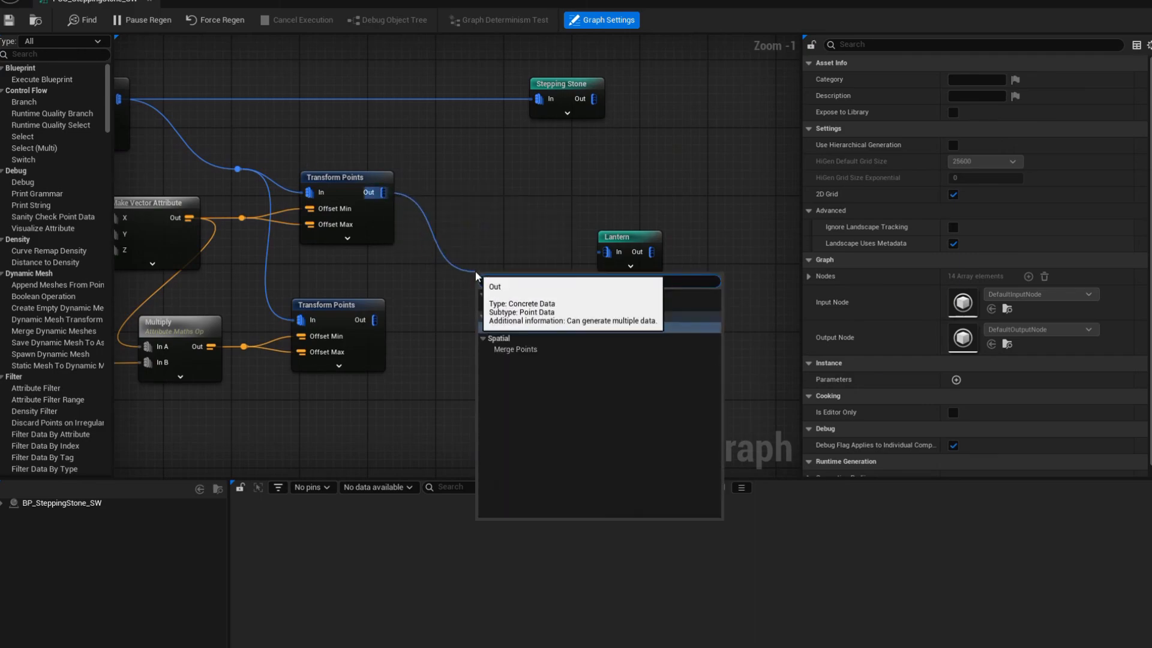
click(524, 349)
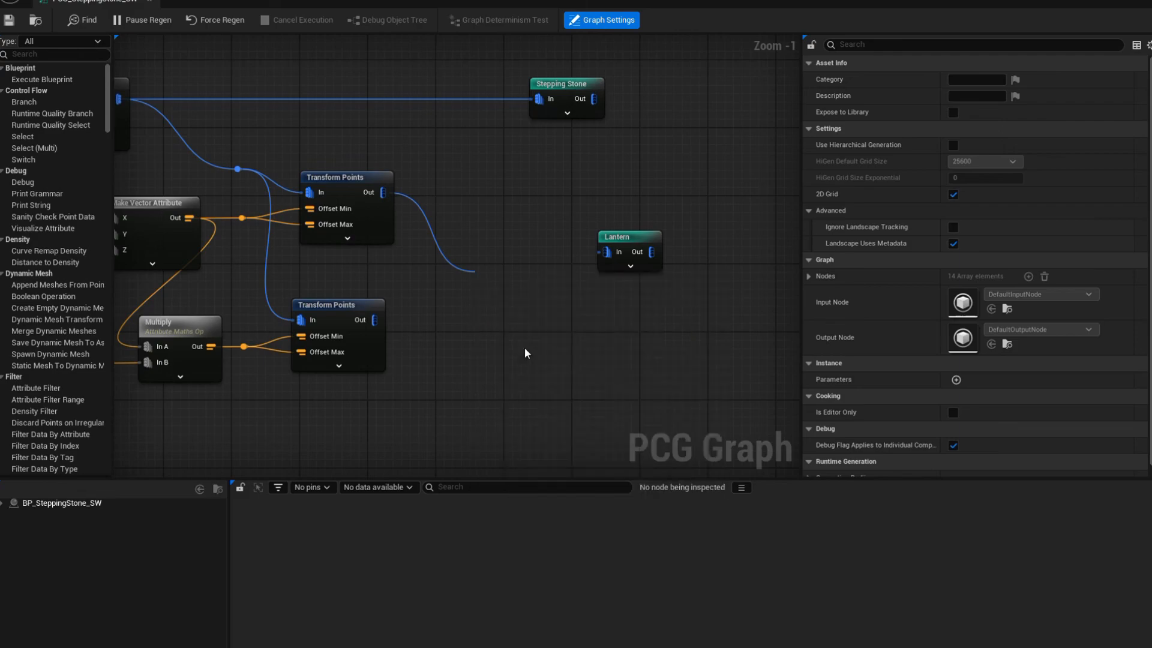
drag(507, 279, 493, 238)
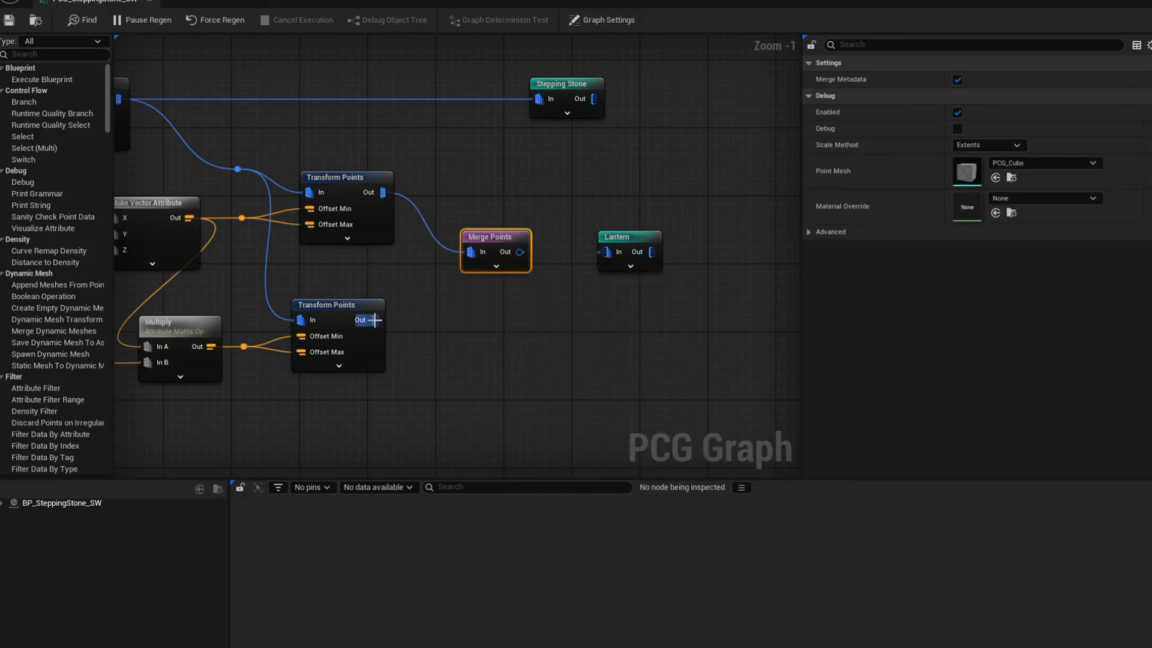
drag(375, 319, 582, 257)
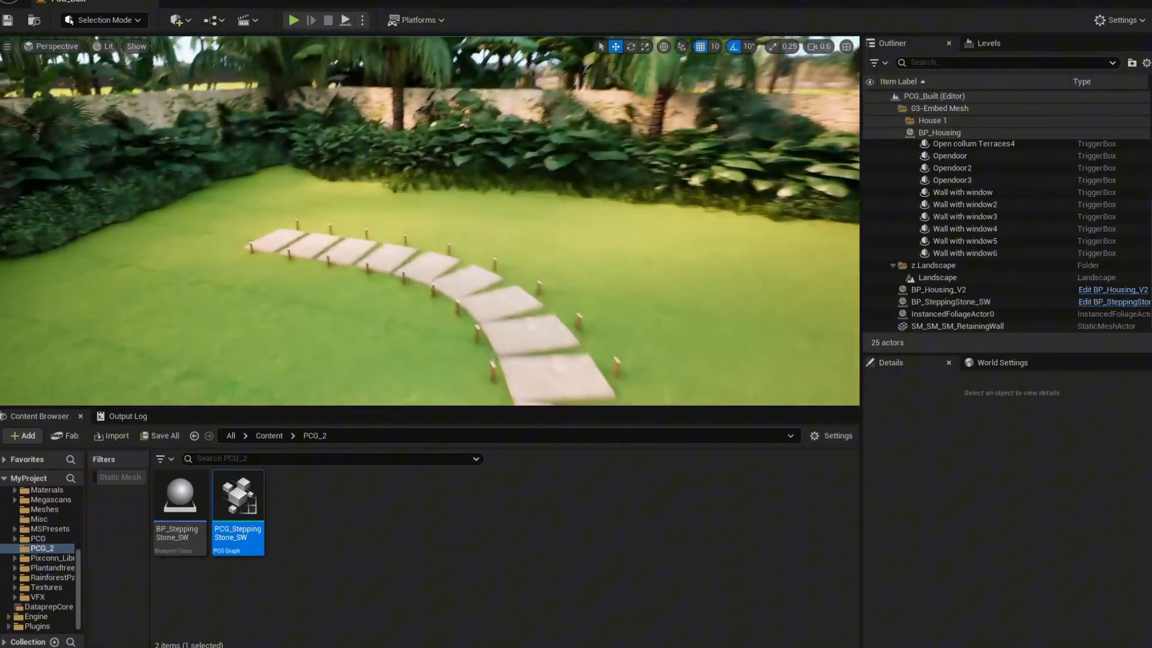
Step: Extend the stepping-stone path away from the house by duplicating the spline's end point and moving it outward, then deselect the path
right_drag(430, 221, 372, 255)
right_drag(612, 256, 640, 278)
click(597, 267)
click(713, 285)
right_drag(713, 285, 750, 275)
alt+drag(545, 282, 600, 274)
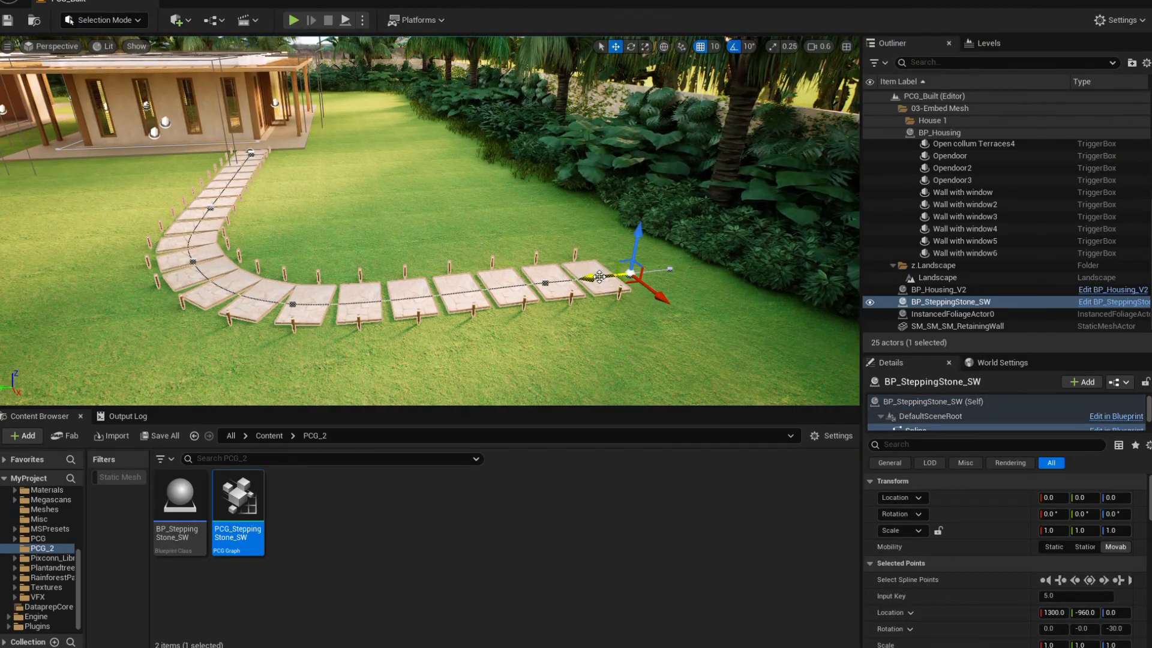
drag(599, 276, 688, 251)
right_drag(662, 298, 612, 277)
key(Escape)
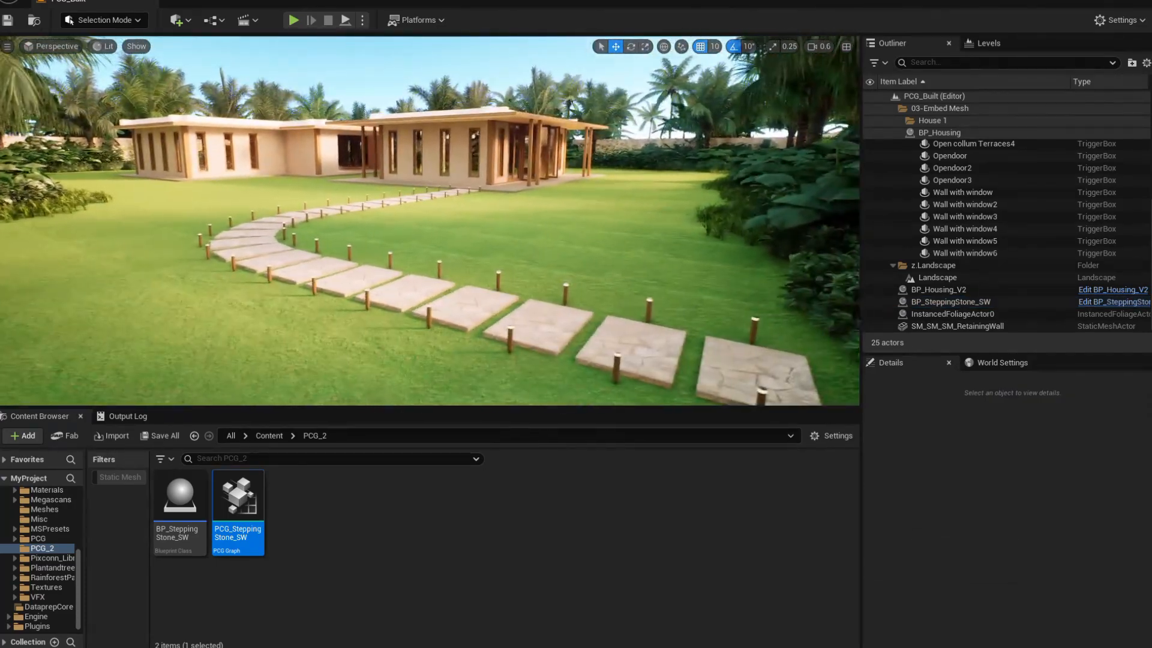
right_drag(612, 277, 600, 246)
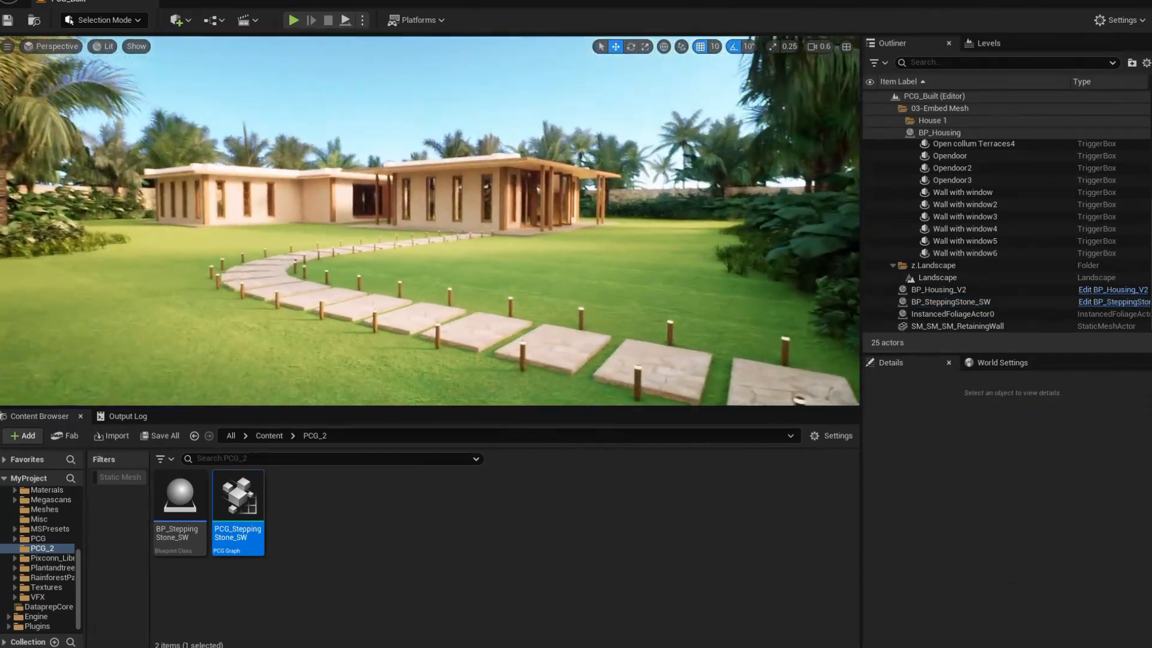